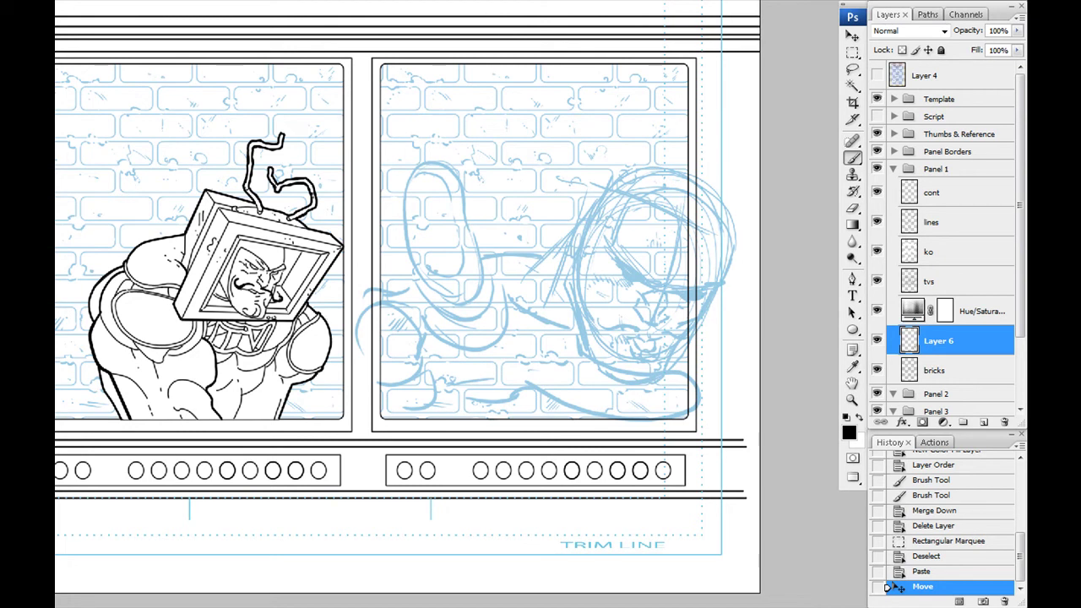
# Pan across the comic panels and check the brush size and hardness settings.
pyautogui.moveTo(526, 270); pyautogui.dragTo(452, 216)
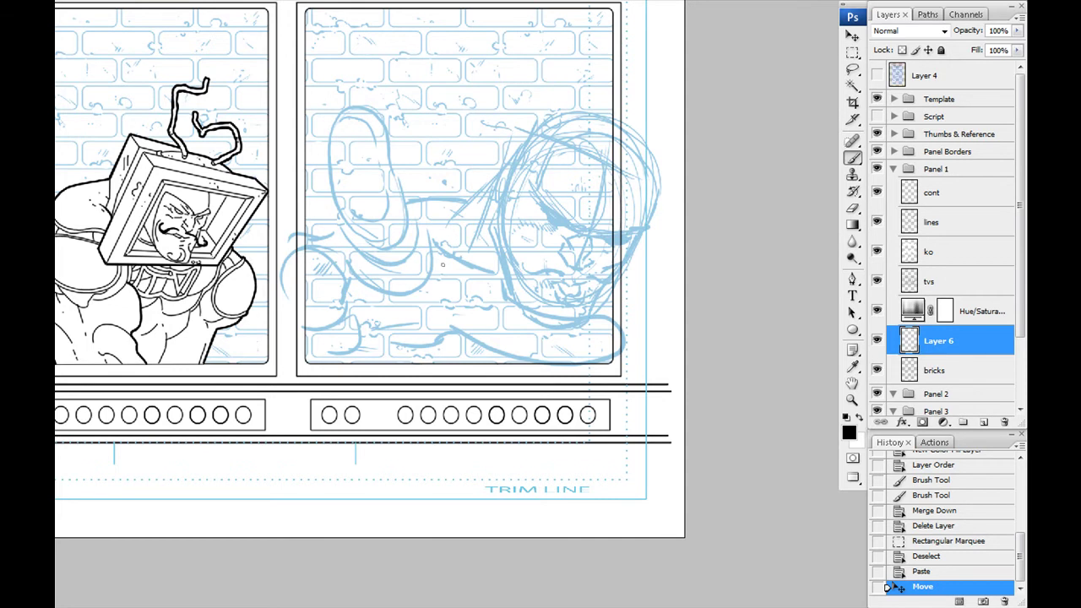
pyautogui.scroll(2, 447, 244)
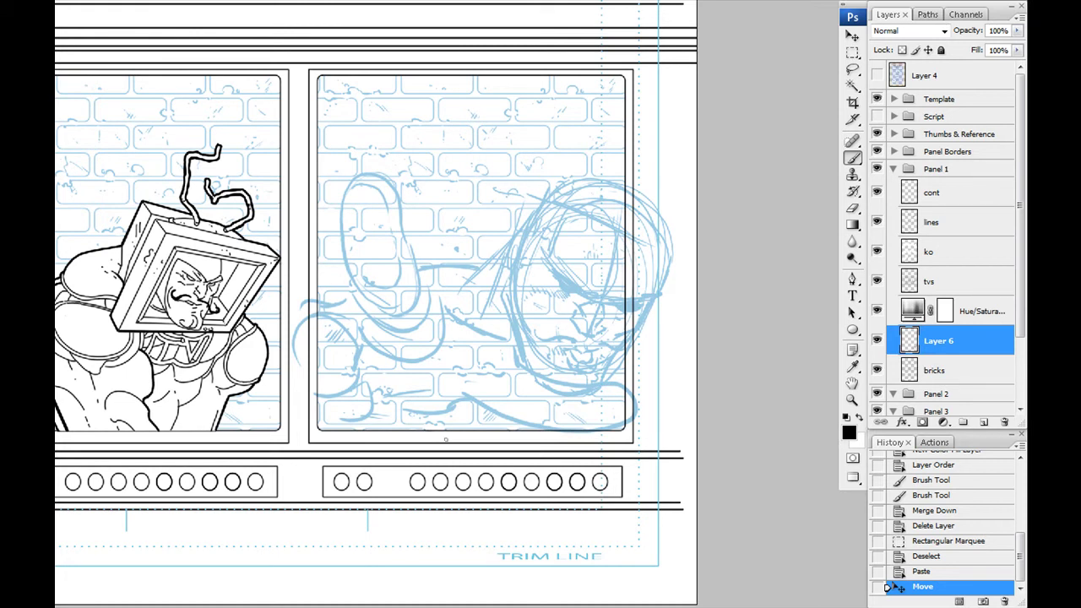
pyautogui.moveTo(445, 439); pyautogui.dragTo(466, 447)
pyautogui.rightClick(419, 351)
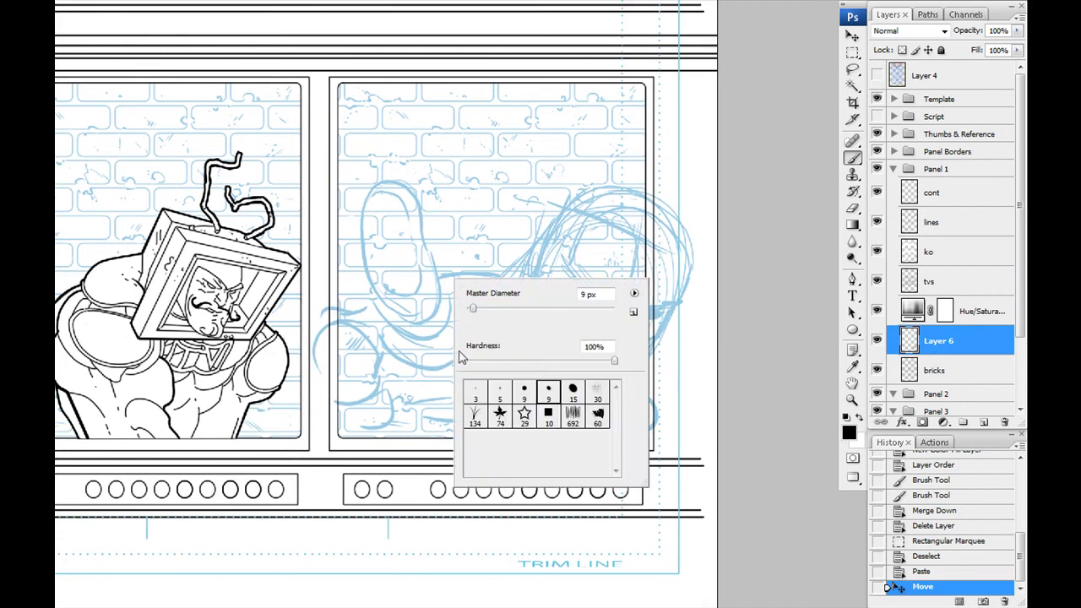
pyautogui.moveTo(418, 350); pyautogui.dragTo(431, 359)
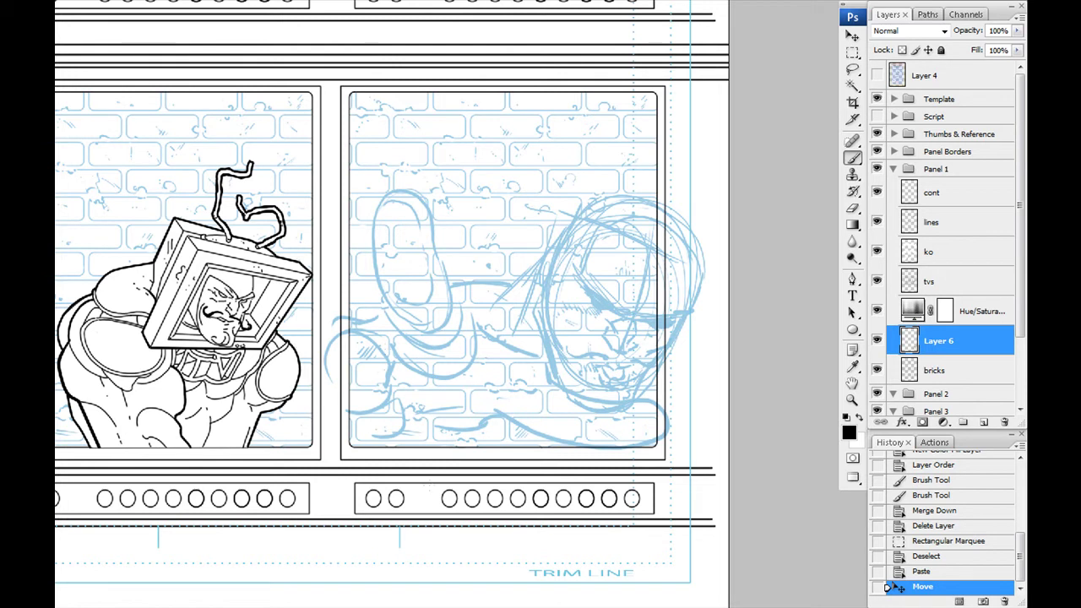
# Zoom out over the page, then zoom in on the blue sketch panel in the bottom row.
pyautogui.hotkey('ctrl', '-')
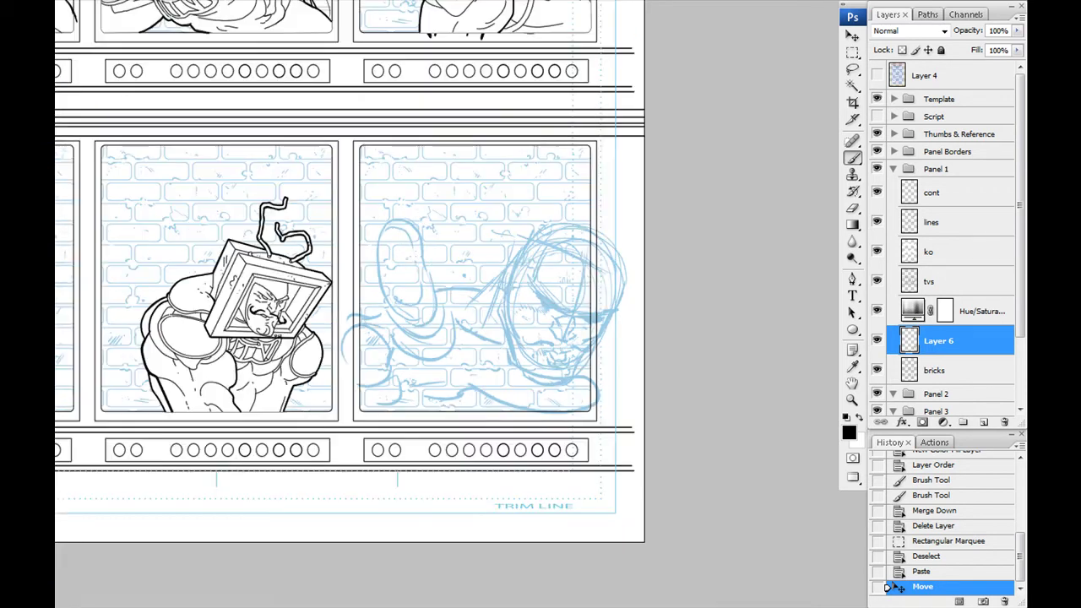
pyautogui.moveTo(415, 248)
pyautogui.mouseDown()
pyautogui.moveTo(393, 366)
pyautogui.moveTo(418, 600)
pyautogui.mouseUp()
pyautogui.hotkey('ctrl', '+')
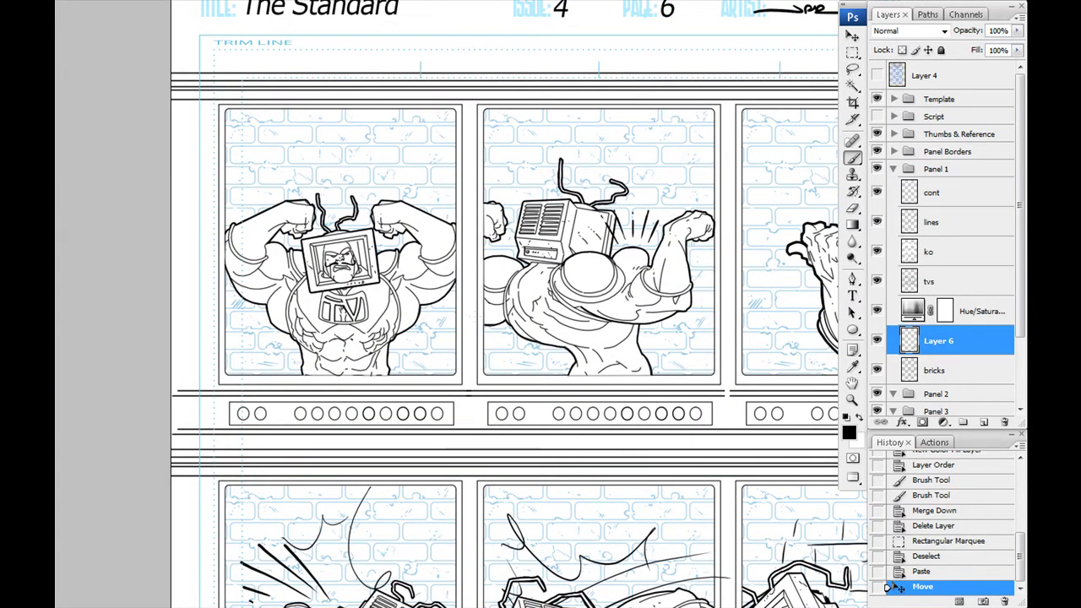
pyautogui.moveTo(668, 383)
pyautogui.mouseDown()
pyautogui.moveTo(415, 327)
pyautogui.moveTo(649, 262)
pyautogui.mouseUp()
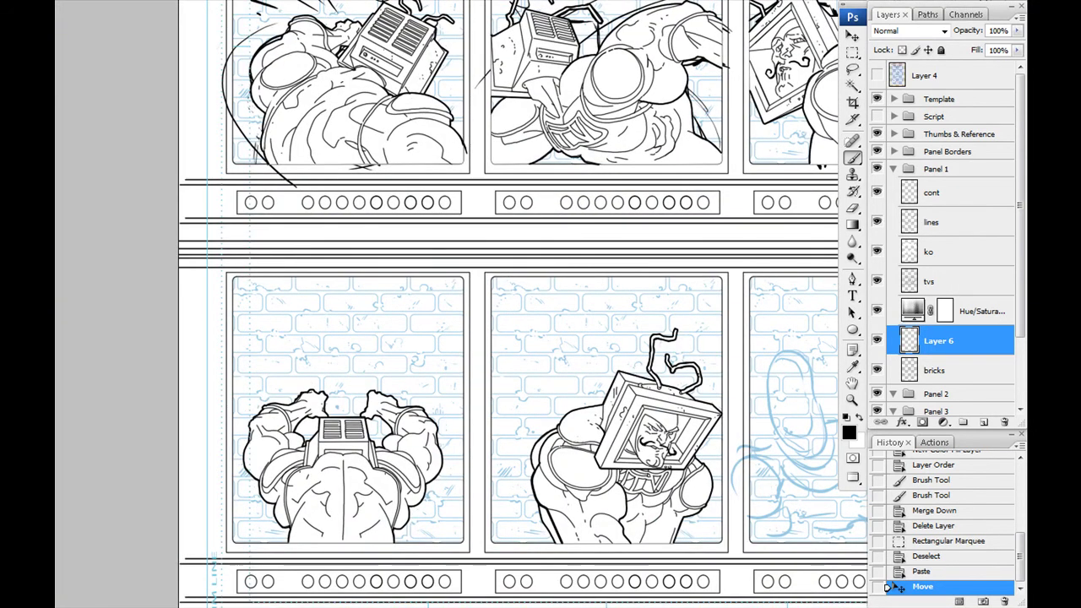
pyautogui.moveTo(540, 438); pyautogui.dragTo(415, 329)
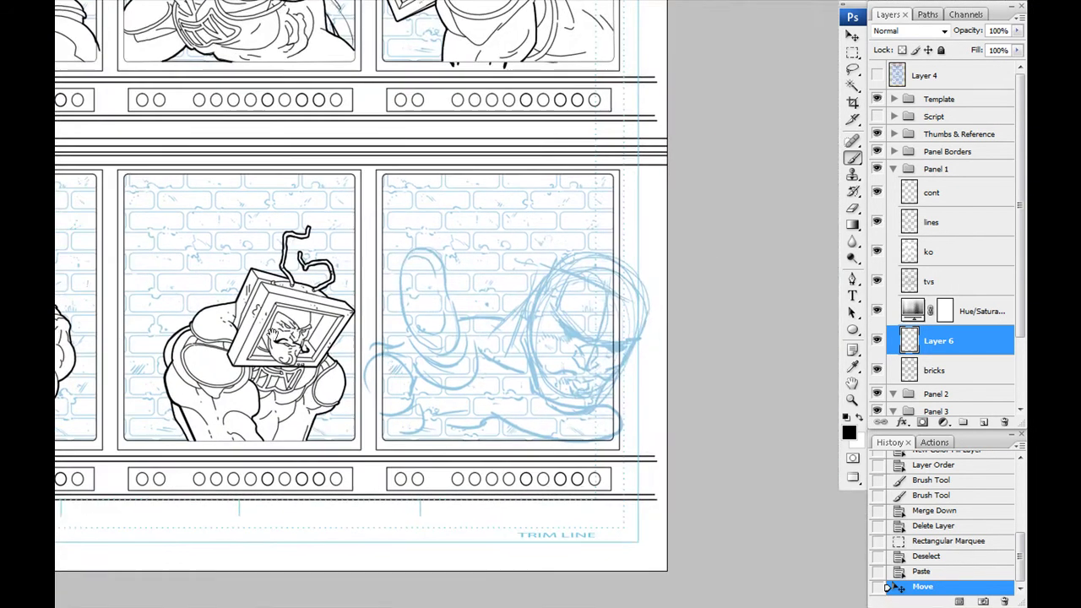
pyautogui.hotkey('ctrl', '+')
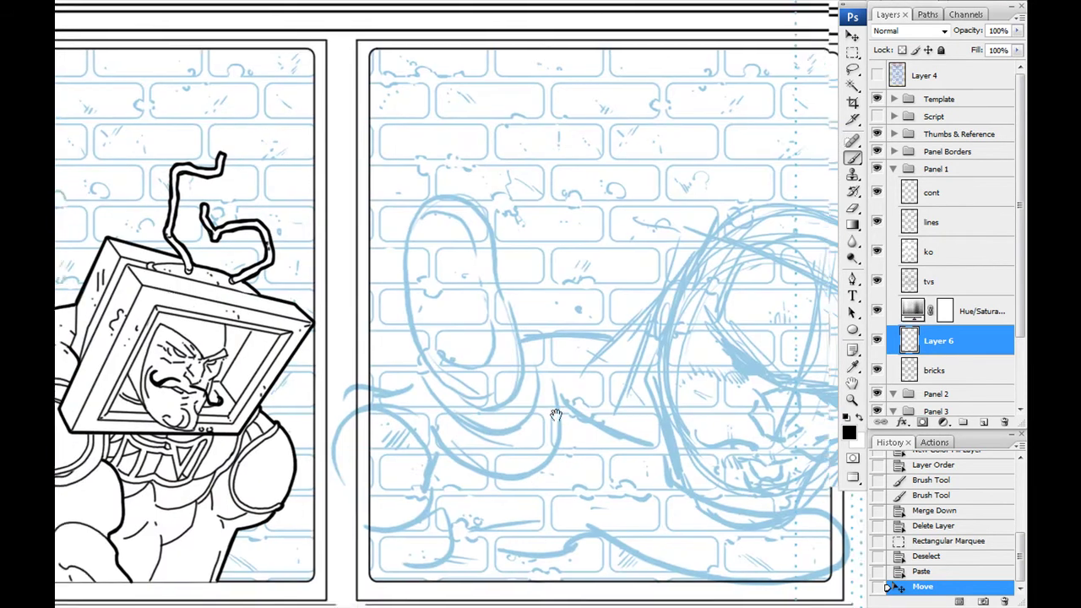
pyautogui.hotkey('ctrl', '+')
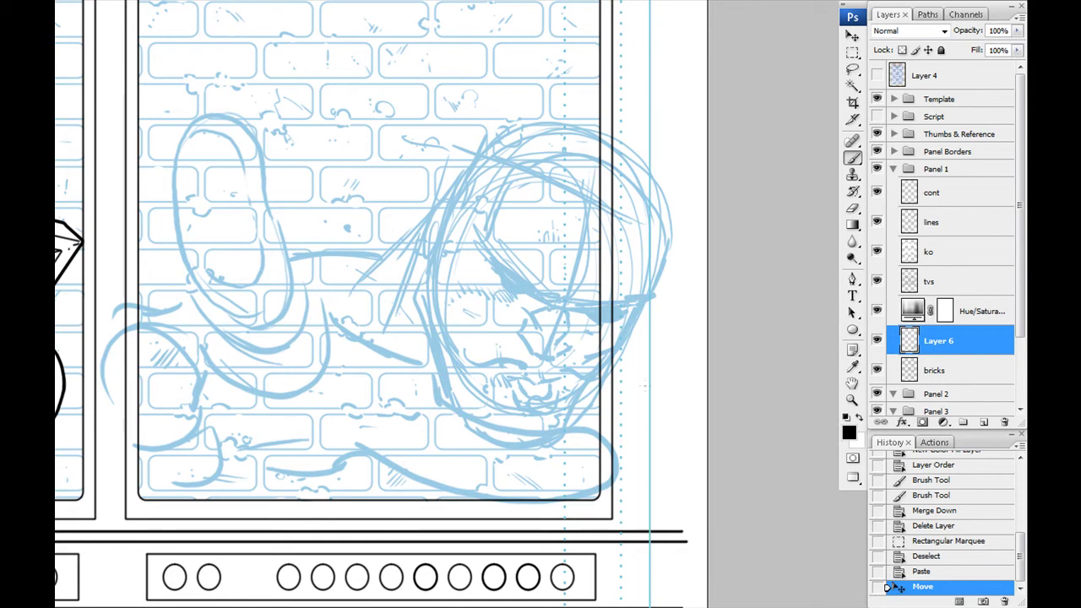
# Toggle the Sketches, Layer 6 and bricks layers to view the sketch alone, then restore them.
pyautogui.moveTo(1018, 281); pyautogui.dragTo(1019, 352)
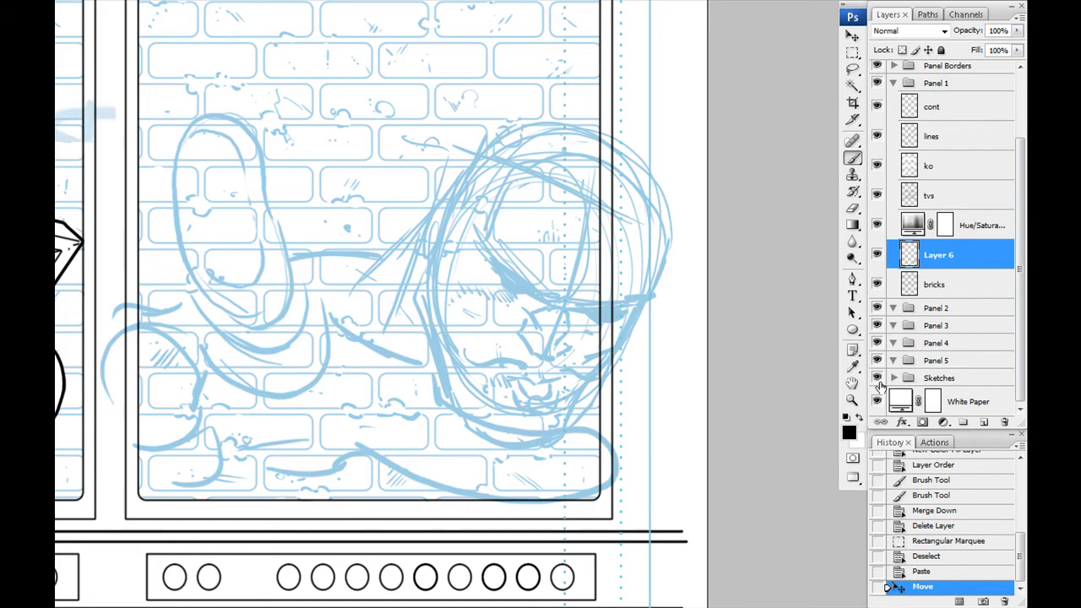
pyautogui.click(877, 378)
pyautogui.click(876, 254)
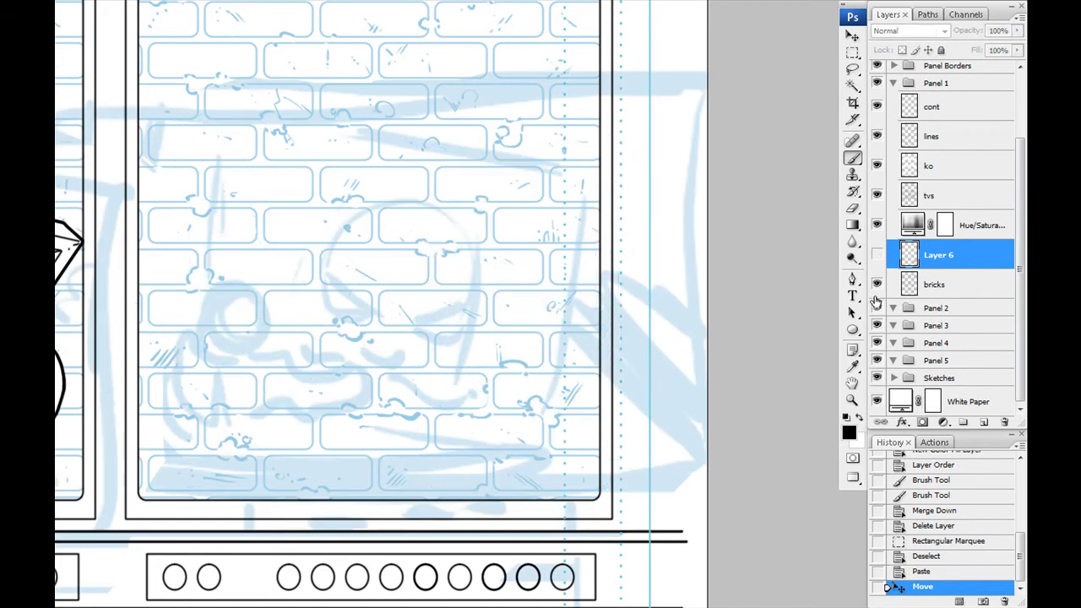
pyautogui.click(876, 284)
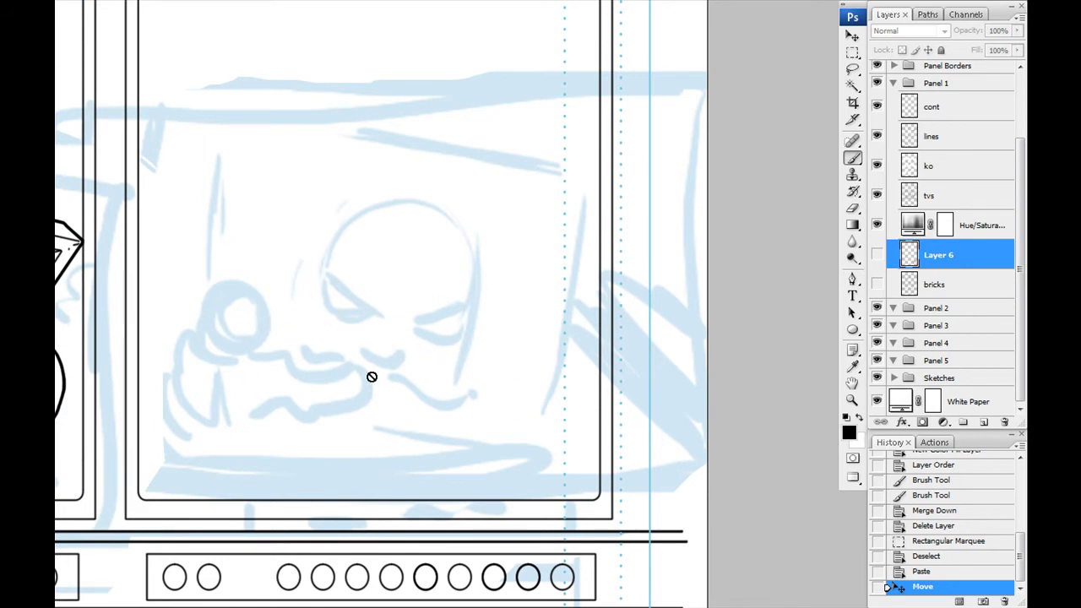
pyautogui.click(876, 377)
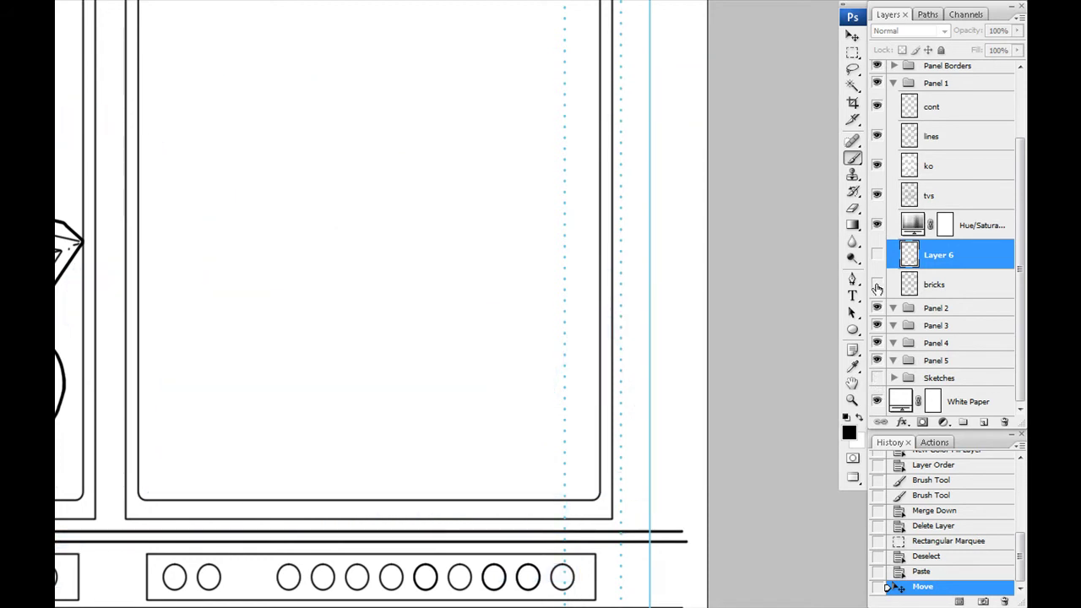
pyautogui.click(876, 285)
pyautogui.click(876, 254)
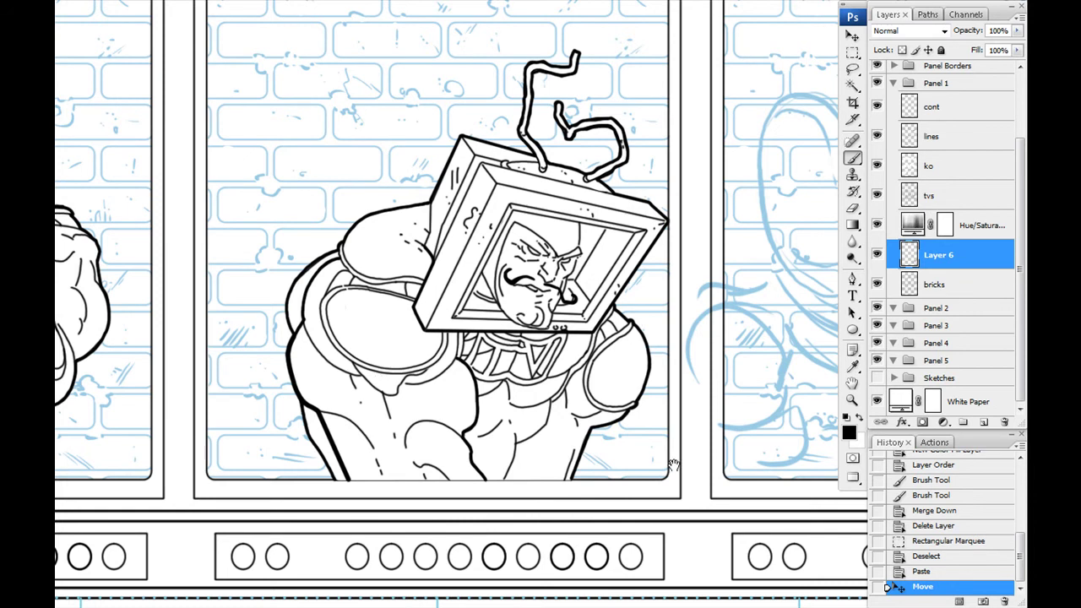
# Recentre on the blue sketch panel and make the 'lines' layer active.
pyautogui.moveTo(618, 398); pyautogui.dragTo(487, 403)
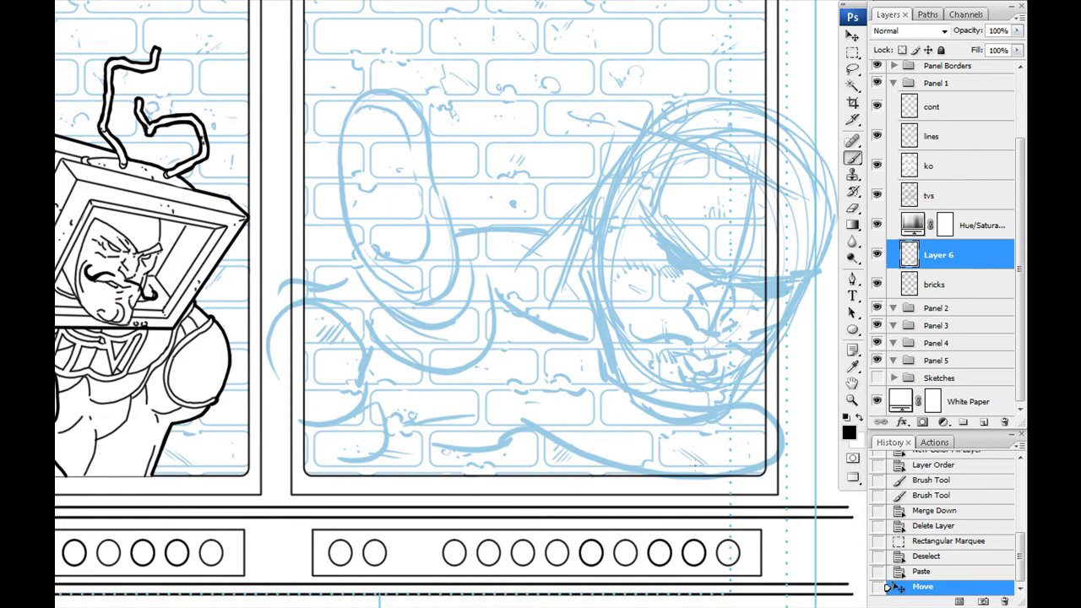
pyautogui.moveTo(541, 307); pyautogui.dragTo(457, 351)
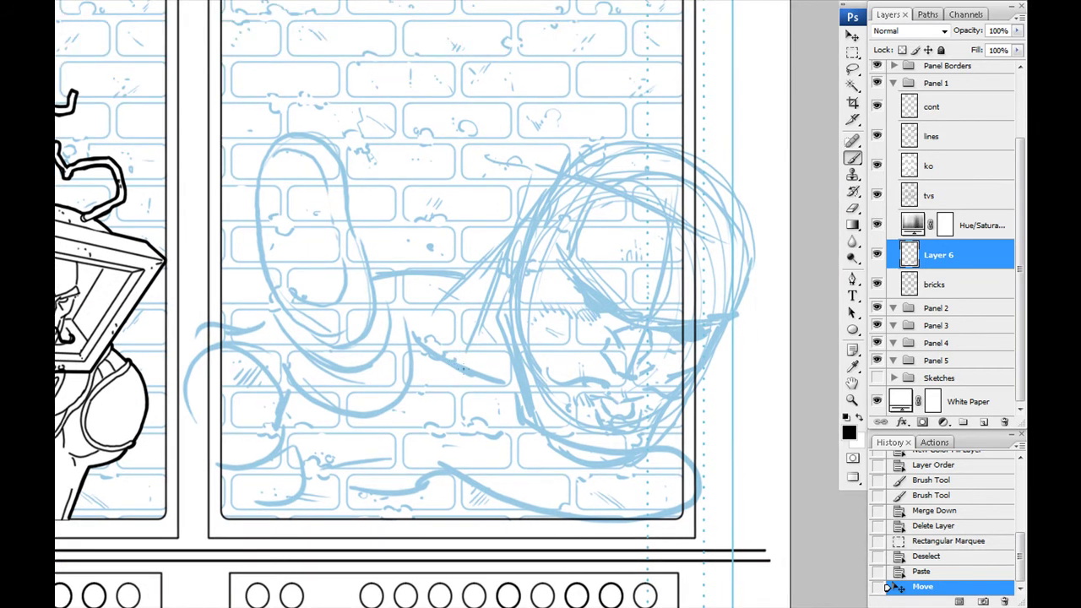
pyautogui.moveTo(493, 367); pyautogui.dragTo(466, 338)
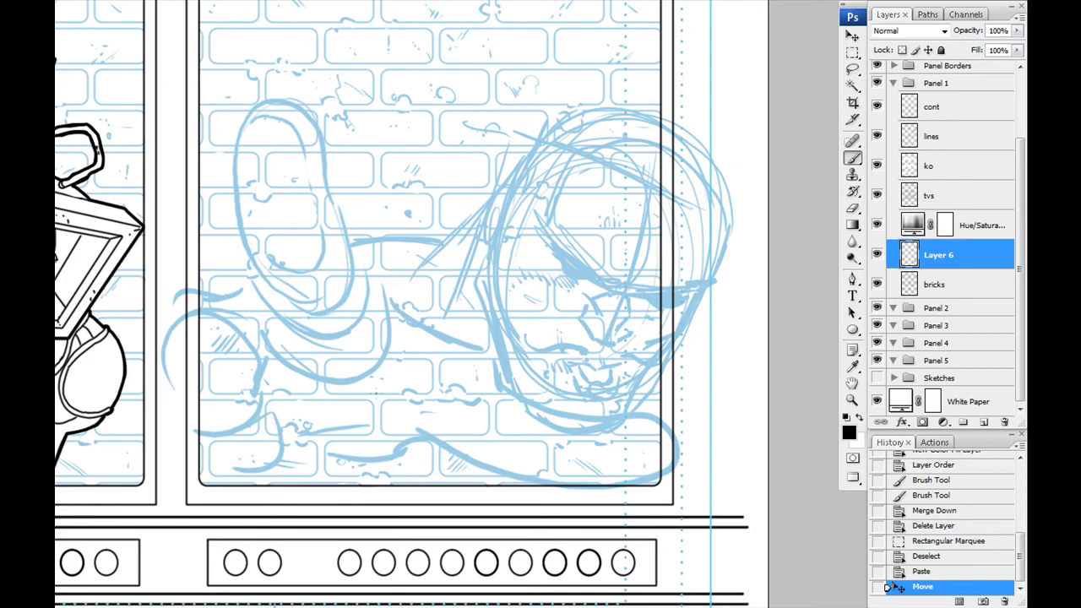
pyautogui.moveTo(252, 366); pyautogui.dragTo(545, 414)
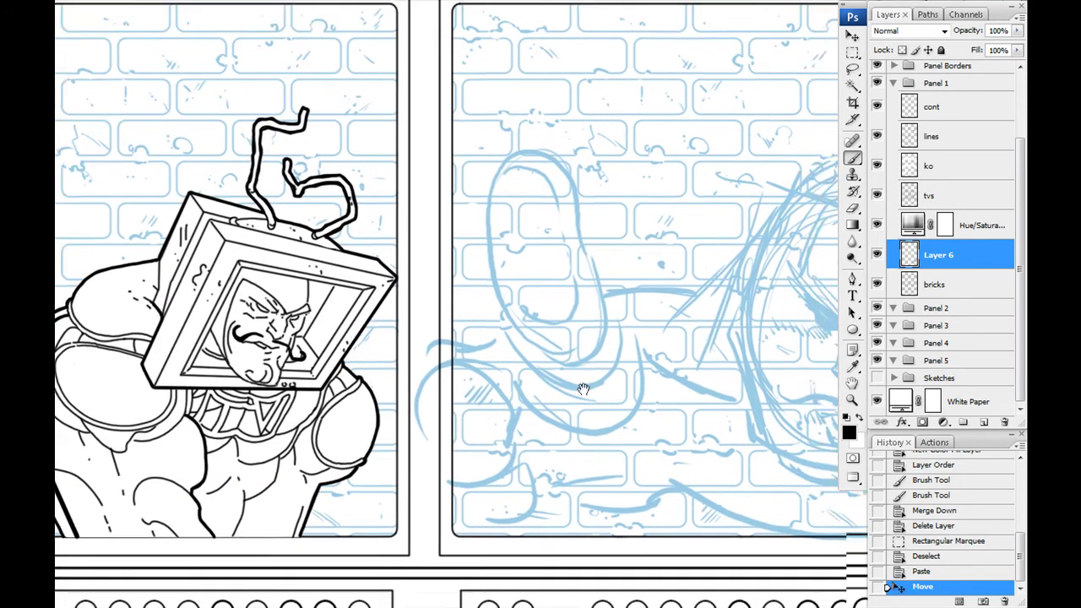
pyautogui.moveTo(816, 313); pyautogui.dragTo(551, 331)
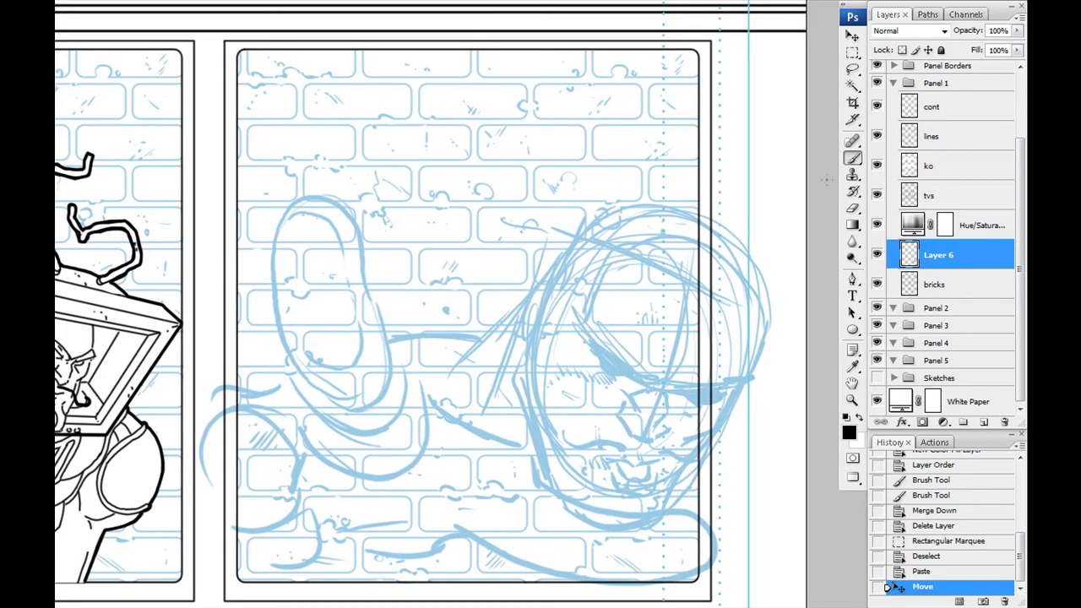
pyautogui.click(931, 136)
# Zoom in on the sketched face and try short curved strokes, undoing them.
pyautogui.hotkey('ctrl', '+')
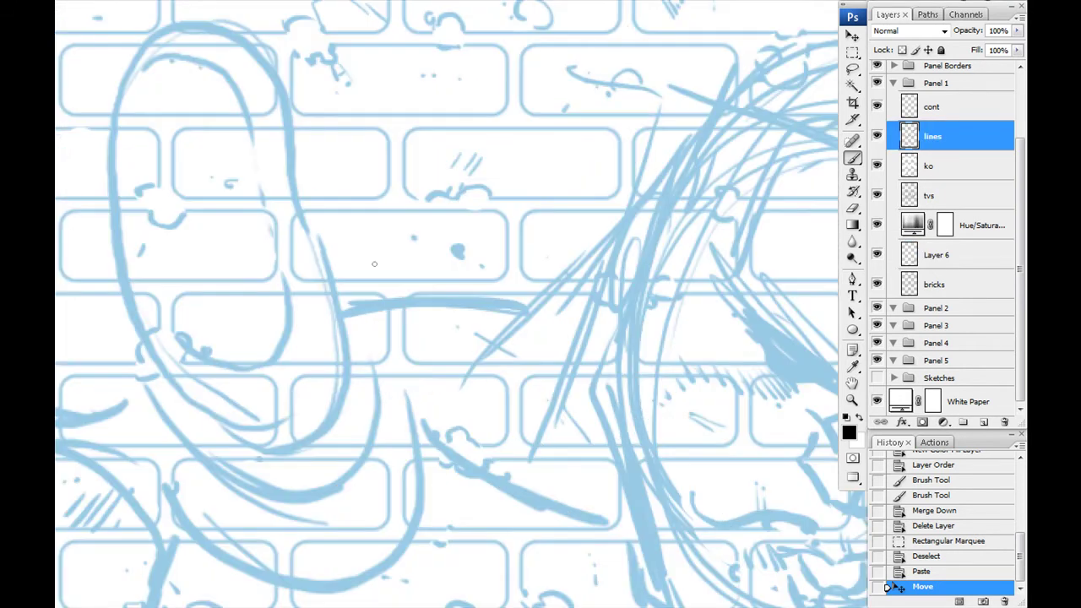
pyautogui.moveTo(374, 260); pyautogui.dragTo(397, 324)
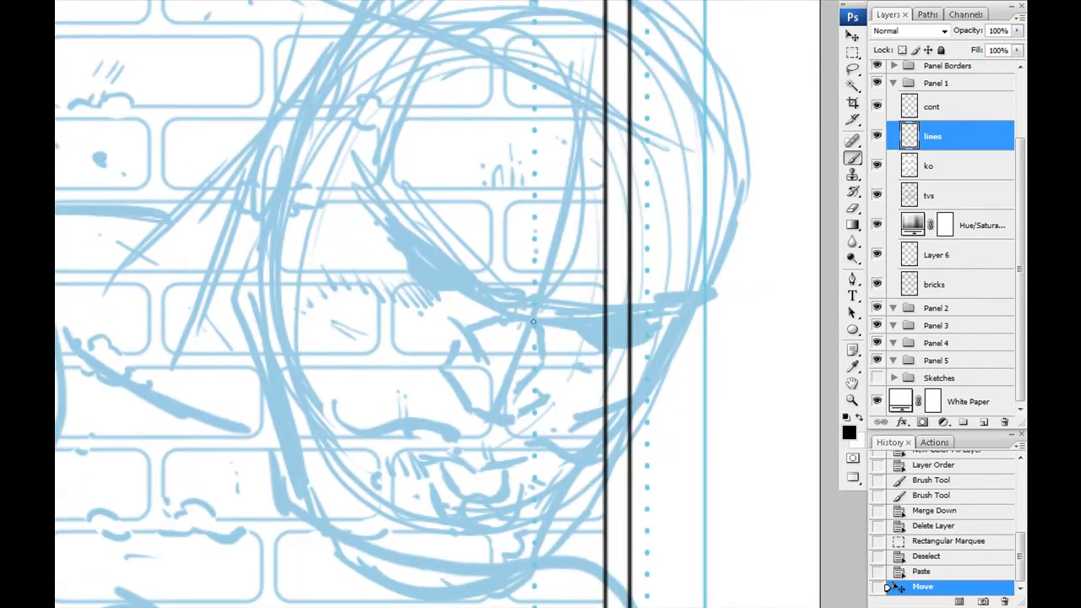
pyautogui.moveTo(537, 329)
pyautogui.mouseDown()
pyautogui.moveTo(567, 258)
pyautogui.moveTo(583, 309)
pyautogui.moveTo(557, 334)
pyautogui.mouseUp()
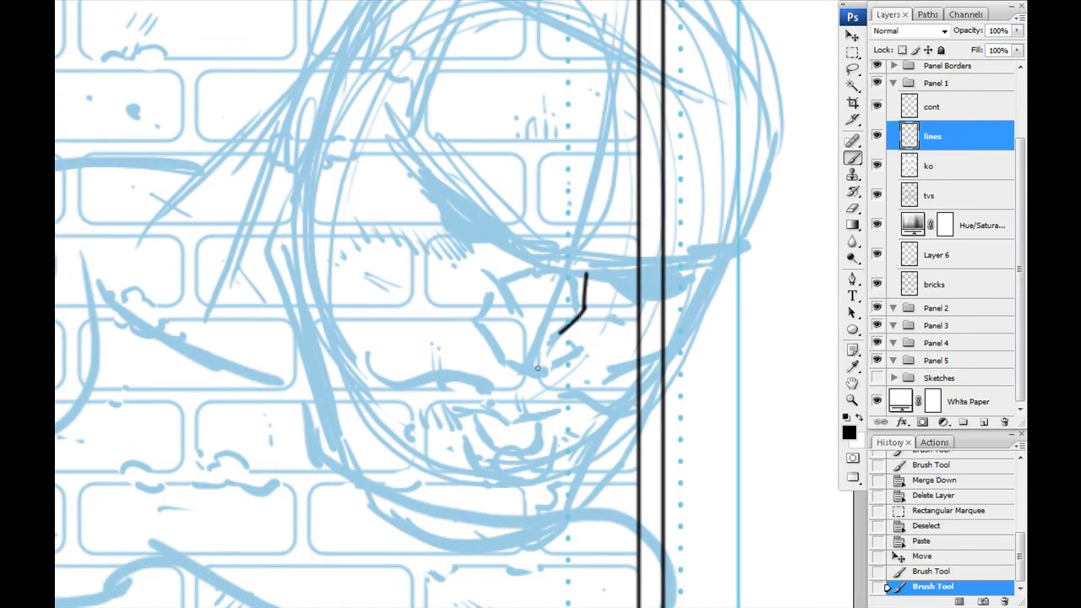
pyautogui.moveTo(545, 375); pyautogui.dragTo(501, 357)
pyautogui.moveTo(481, 321); pyautogui.dragTo(515, 358)
pyautogui.hotkey('ctrl', 'z')
pyautogui.moveTo(579, 412)
pyautogui.mouseDown()
pyautogui.moveTo(535, 396)
pyautogui.moveTo(510, 351)
pyautogui.moveTo(549, 349)
pyautogui.mouseUp()
pyautogui.hotkey('ctrl', 'z')
# Ink the nose outline and the brow strokes above it.
pyautogui.moveTo(579, 412)
pyautogui.mouseDown()
pyautogui.moveTo(616, 387)
pyautogui.moveTo(619, 364)
pyautogui.mouseUp()
pyautogui.moveTo(532, 321)
pyautogui.mouseDown()
pyautogui.moveTo(522, 358)
pyautogui.moveTo(586, 364)
pyautogui.moveTo(557, 355)
pyautogui.mouseUp()
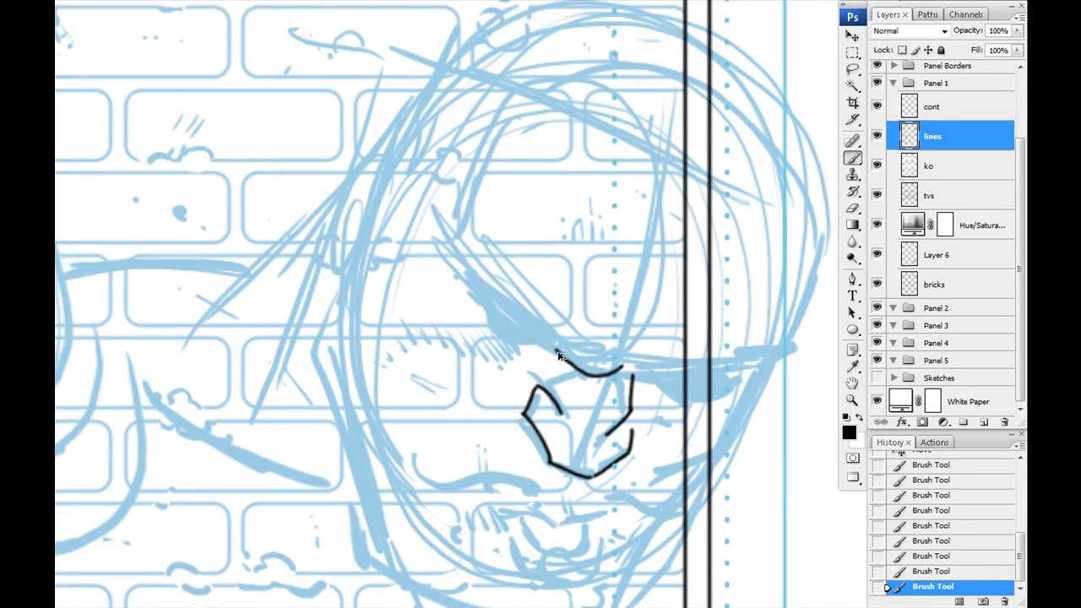
pyautogui.moveTo(643, 358)
pyautogui.mouseDown()
pyautogui.moveTo(587, 371)
pyautogui.moveTo(505, 298)
pyautogui.mouseUp()
pyautogui.moveTo(574, 369); pyautogui.dragTo(540, 341)
pyautogui.moveTo(526, 400); pyautogui.dragTo(508, 359)
pyautogui.moveTo(589, 378)
pyautogui.mouseDown()
pyautogui.moveTo(517, 349)
pyautogui.moveTo(586, 375)
pyautogui.mouseUp()
pyautogui.moveTo(589, 380); pyautogui.dragTo(573, 390)
pyautogui.moveTo(458, 340); pyautogui.dragTo(369, 302)
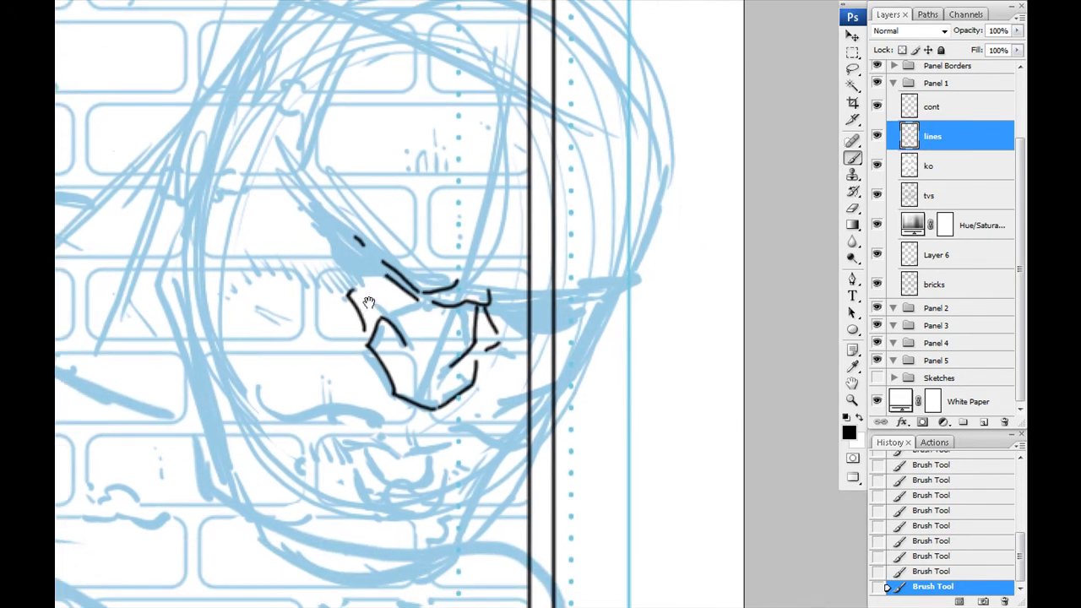
# Ink the eye and brow line, small marks beside the eye, and an arc above it.
pyautogui.press('f')
pyautogui.moveTo(338, 269)
pyautogui.mouseDown()
pyautogui.moveTo(486, 374)
pyautogui.moveTo(426, 281)
pyautogui.mouseUp()
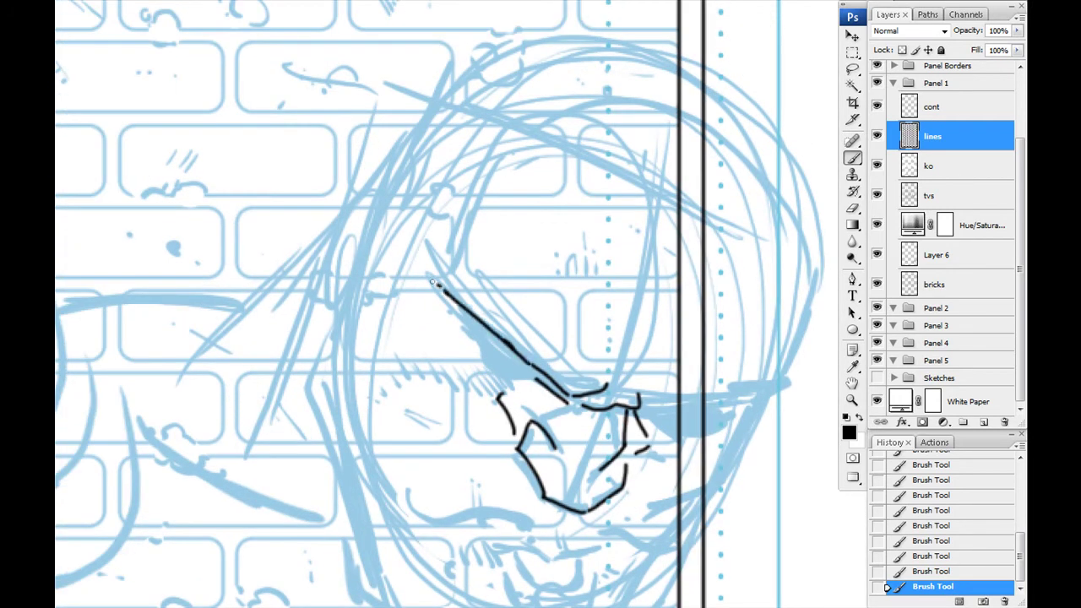
pyautogui.moveTo(538, 369)
pyautogui.mouseDown()
pyautogui.moveTo(474, 345)
pyautogui.moveTo(462, 309)
pyautogui.mouseUp()
pyautogui.moveTo(535, 380); pyautogui.dragTo(448, 371)
pyautogui.moveTo(439, 316); pyautogui.dragTo(461, 365)
pyautogui.moveTo(423, 295); pyautogui.dragTo(440, 303)
pyautogui.moveTo(431, 336)
pyautogui.mouseDown()
pyautogui.moveTo(492, 290)
pyautogui.moveTo(469, 302)
pyautogui.mouseUp()
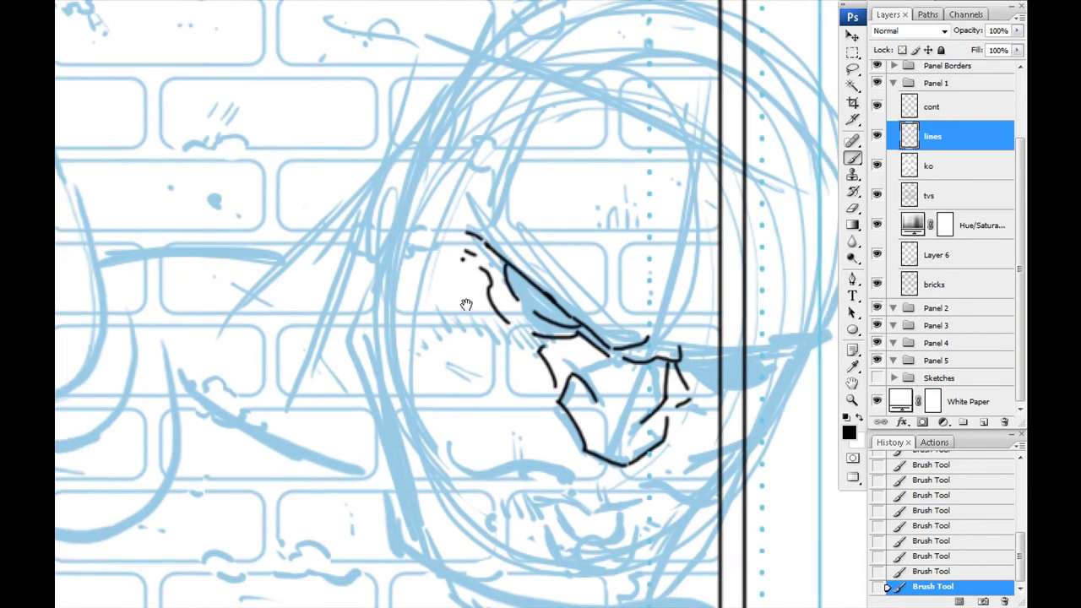
pyautogui.moveTo(622, 276); pyautogui.dragTo(646, 324)
pyautogui.moveTo(671, 287)
pyautogui.mouseDown()
pyautogui.moveTo(664, 338)
pyautogui.moveTo(713, 351)
pyautogui.mouseUp()
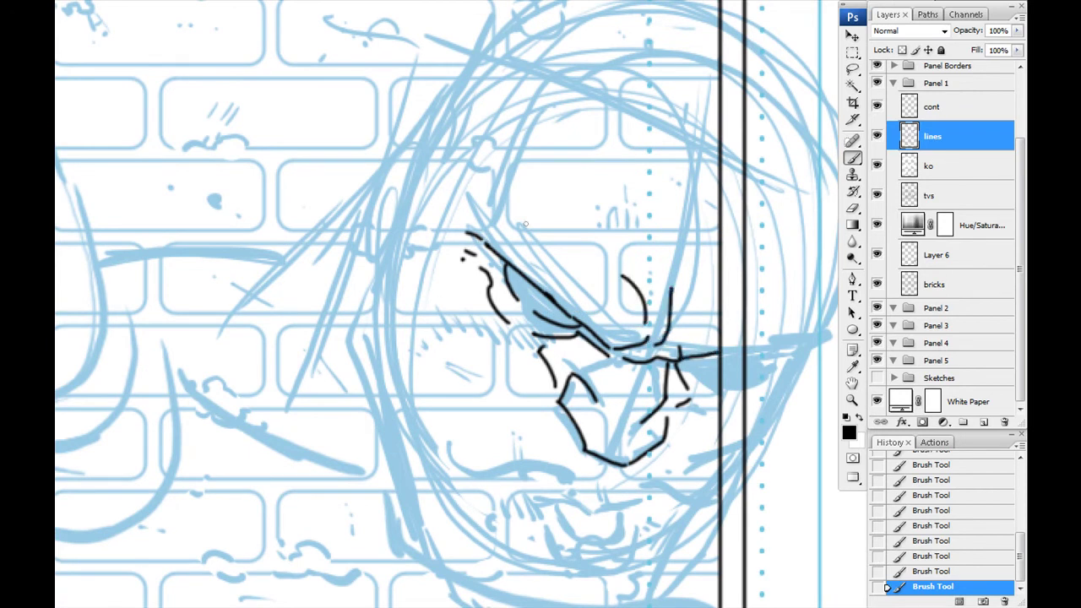
# Ink the chin line, undo it, and add small marks beside the chin.
pyautogui.scroll(-2, 501, 429)
pyautogui.scroll(-2, 507, 325)
pyautogui.moveTo(605, 410)
pyautogui.mouseDown()
pyautogui.moveTo(593, 451)
pyautogui.moveTo(554, 435)
pyautogui.moveTo(491, 432)
pyautogui.mouseUp()
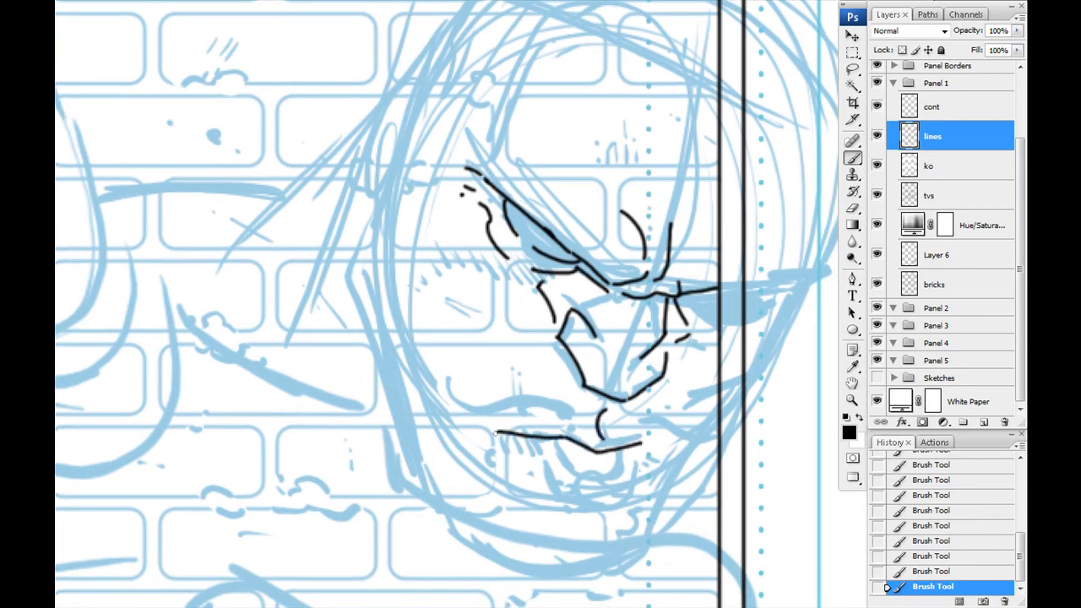
pyautogui.scroll(-1, 491, 433)
pyautogui.hscroll(1, 491, 432)
pyautogui.moveTo(446, 395)
pyautogui.mouseDown()
pyautogui.moveTo(420, 401)
pyautogui.moveTo(571, 442)
pyautogui.moveTo(490, 447)
pyautogui.mouseUp()
pyautogui.hotkey('ctrl', 'z')
pyautogui.scroll(-1, 432, 406)
pyautogui.moveTo(478, 405); pyautogui.dragTo(502, 415)
pyautogui.moveTo(463, 406); pyautogui.dragTo(473, 410)
pyautogui.scroll(-1, 584, 393)
# Ink a short face line and the cheek-to-jaw outline curving down from the mouth.
pyautogui.moveTo(539, 380)
pyautogui.mouseDown()
pyautogui.moveTo(566, 390)
pyautogui.moveTo(514, 378)
pyautogui.mouseUp()
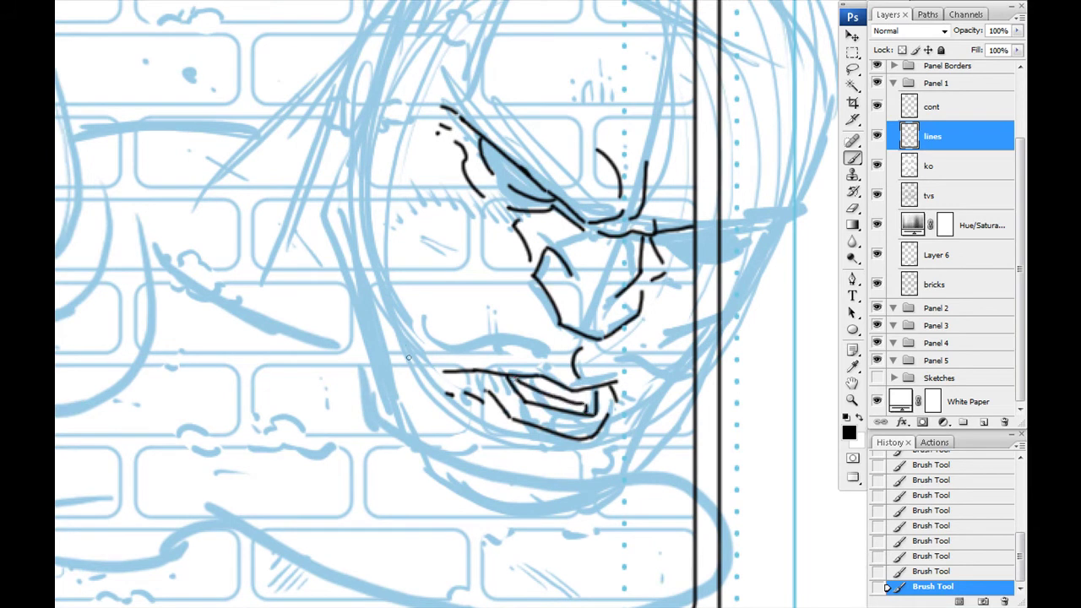
pyautogui.scroll(1, 449, 379)
pyautogui.scroll(4, 463, 297)
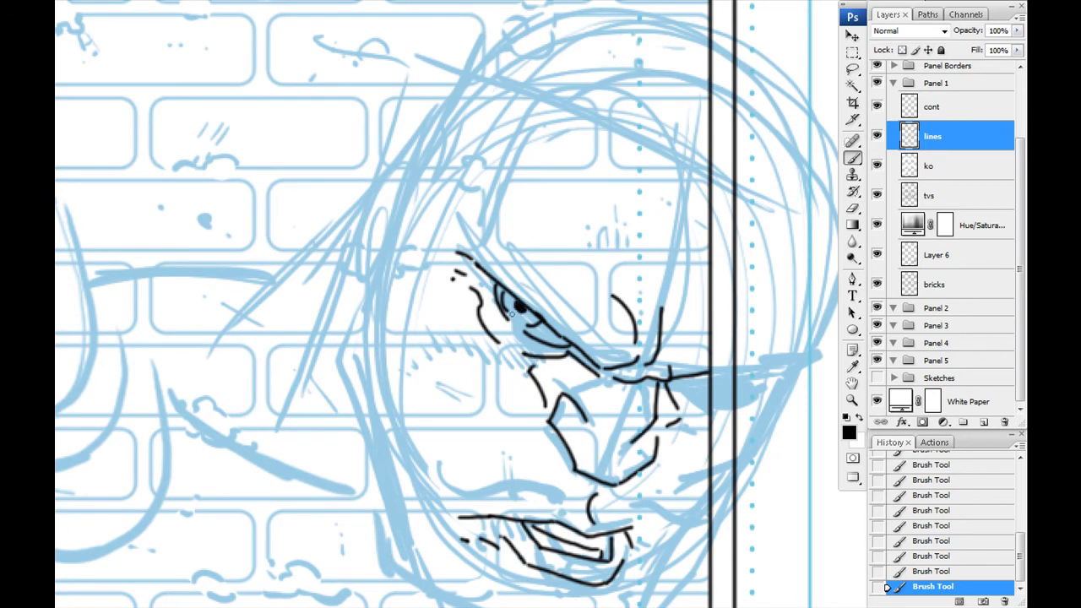
pyautogui.moveTo(462, 383)
pyautogui.mouseDown()
pyautogui.moveTo(629, 486)
pyautogui.moveTo(524, 318)
pyautogui.mouseUp()
pyautogui.moveTo(614, 288)
pyautogui.mouseDown()
pyautogui.moveTo(596, 314)
pyautogui.moveTo(367, 324)
pyautogui.moveTo(379, 385)
pyautogui.moveTo(409, 444)
pyautogui.moveTo(427, 312)
pyautogui.moveTo(495, 295)
pyautogui.mouseUp()
pyautogui.moveTo(392, 304); pyautogui.dragTo(409, 388)
pyautogui.moveTo(488, 334)
pyautogui.mouseDown()
pyautogui.moveTo(446, 535)
pyautogui.moveTo(365, 316)
pyautogui.mouseUp()
# Redraw the jaw line up the face's left side, with a short stroke near the hair.
pyautogui.moveTo(403, 266); pyautogui.dragTo(414, 302)
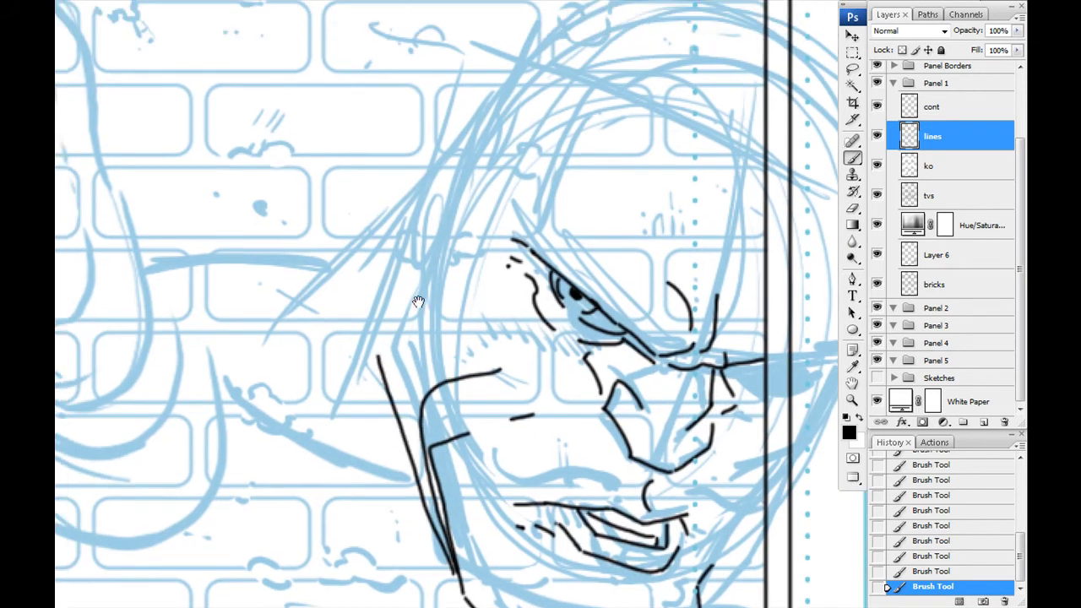
pyautogui.hotkey('ctrl', 'z')
pyautogui.moveTo(395, 360); pyautogui.dragTo(386, 282)
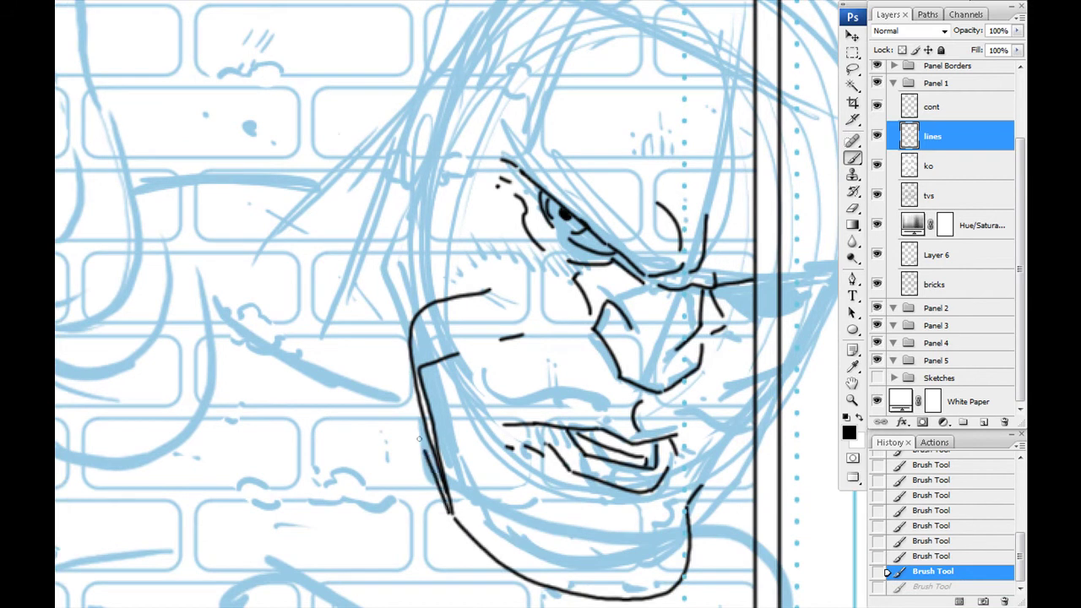
pyautogui.moveTo(452, 515); pyautogui.dragTo(369, 309)
pyautogui.moveTo(356, 260)
pyautogui.mouseDown()
pyautogui.moveTo(358, 381)
pyautogui.moveTo(417, 309)
pyautogui.mouseUp()
pyautogui.moveTo(466, 201); pyautogui.dragTo(463, 224)
pyautogui.moveTo(476, 378)
pyautogui.mouseDown()
pyautogui.moveTo(469, 333)
pyautogui.moveTo(485, 359)
pyautogui.mouseUp()
# Erase the stray cheek and lower jaw lines, then redraw the cheek's vertical strokes.
pyautogui.press('e')
pyautogui.moveTo(528, 395)
pyautogui.mouseDown()
pyautogui.moveTo(427, 372)
pyautogui.moveTo(475, 512)
pyautogui.moveTo(407, 458)
pyautogui.mouseUp()
pyautogui.moveTo(447, 422)
pyautogui.mouseDown()
pyautogui.moveTo(413, 372)
pyautogui.moveTo(439, 447)
pyautogui.mouseUp()
pyautogui.press('b')
pyautogui.moveTo(390, 341)
pyautogui.mouseDown()
pyautogui.moveTo(437, 365)
pyautogui.moveTo(437, 398)
pyautogui.mouseUp()
pyautogui.moveTo(445, 548)
pyautogui.mouseDown()
pyautogui.moveTo(447, 372)
pyautogui.moveTo(427, 308)
pyautogui.mouseUp()
pyautogui.moveTo(437, 287); pyautogui.dragTo(434, 300)
pyautogui.moveTo(436, 253); pyautogui.dragTo(435, 289)
pyautogui.moveTo(427, 238)
pyautogui.mouseDown()
pyautogui.moveTo(424, 333)
pyautogui.moveTo(416, 294)
pyautogui.mouseUp()
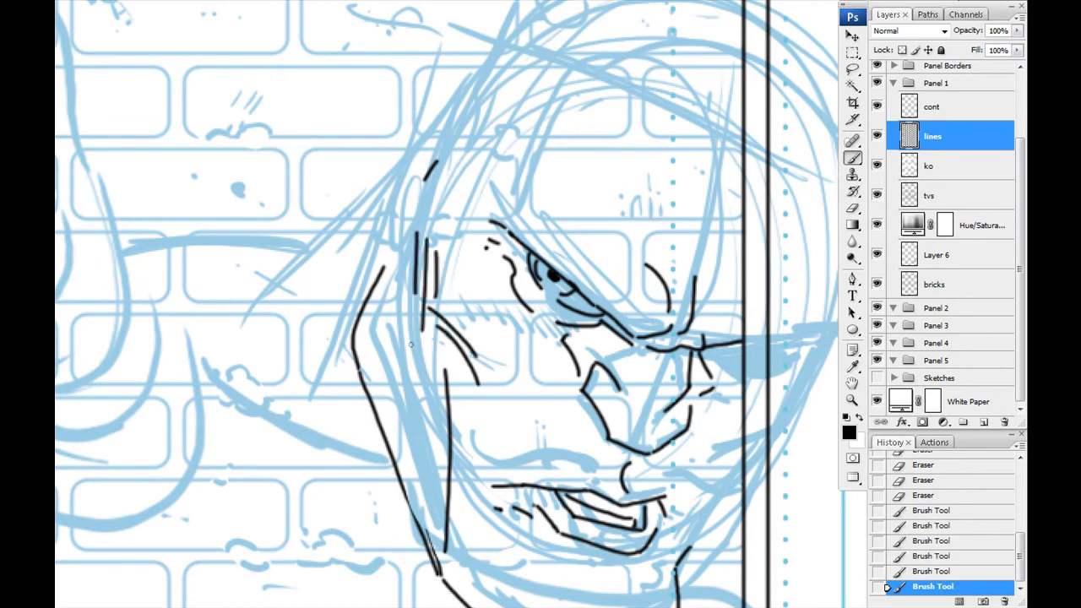
# Extend the chin line up to the right and ink the chin and jaw details.
pyautogui.moveTo(476, 403); pyautogui.dragTo(332, 297)
pyautogui.moveTo(548, 445); pyautogui.dragTo(549, 394)
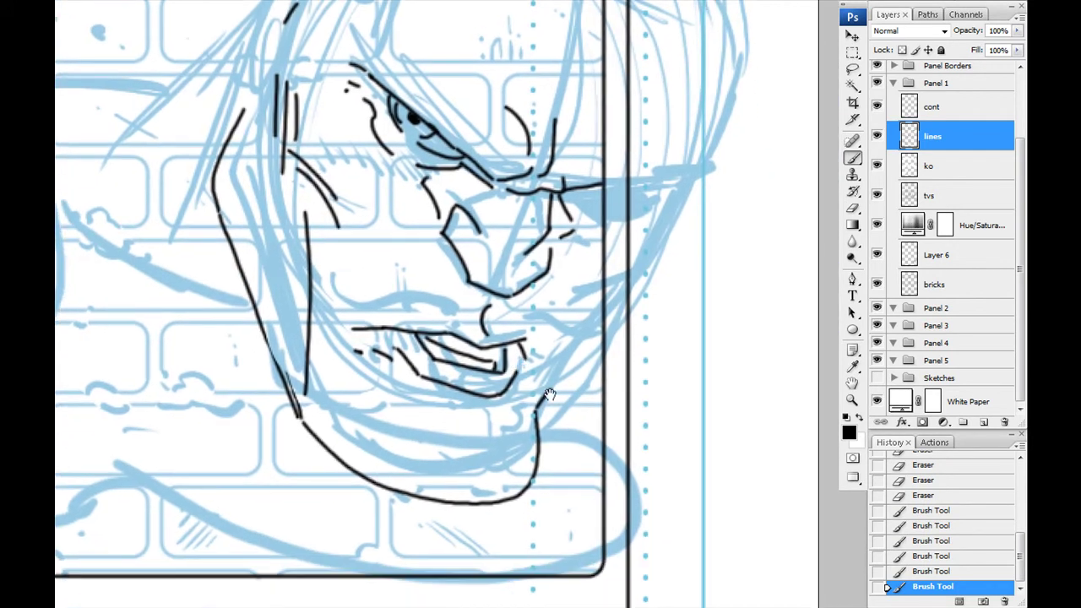
pyautogui.moveTo(536, 457); pyautogui.dragTo(603, 366)
pyautogui.moveTo(323, 359); pyautogui.dragTo(357, 410)
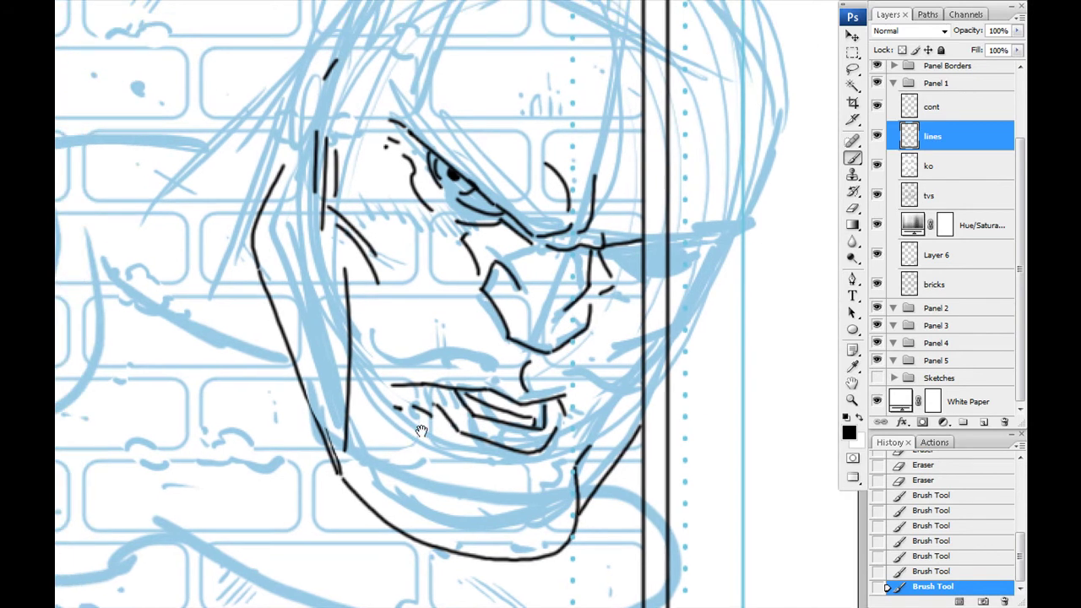
pyautogui.moveTo(423, 412); pyautogui.dragTo(449, 361)
pyautogui.moveTo(527, 412)
pyautogui.mouseDown()
pyautogui.moveTo(561, 405)
pyautogui.moveTo(517, 499)
pyautogui.mouseUp()
pyautogui.moveTo(537, 443); pyautogui.dragTo(492, 491)
pyautogui.moveTo(422, 456); pyautogui.dragTo(473, 473)
# With a 3 px brush, ink fine mouth detail and the right-side jawline.
pyautogui.moveTo(450, 367); pyautogui.dragTo(429, 431)
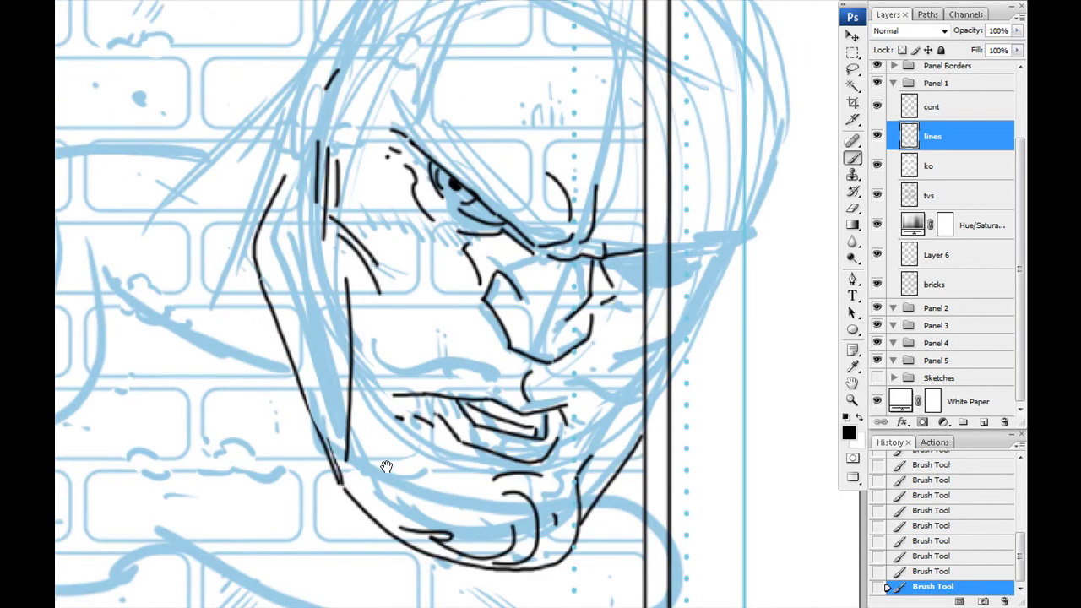
pyautogui.rightClick(456, 317)
pyautogui.click(554, 431)
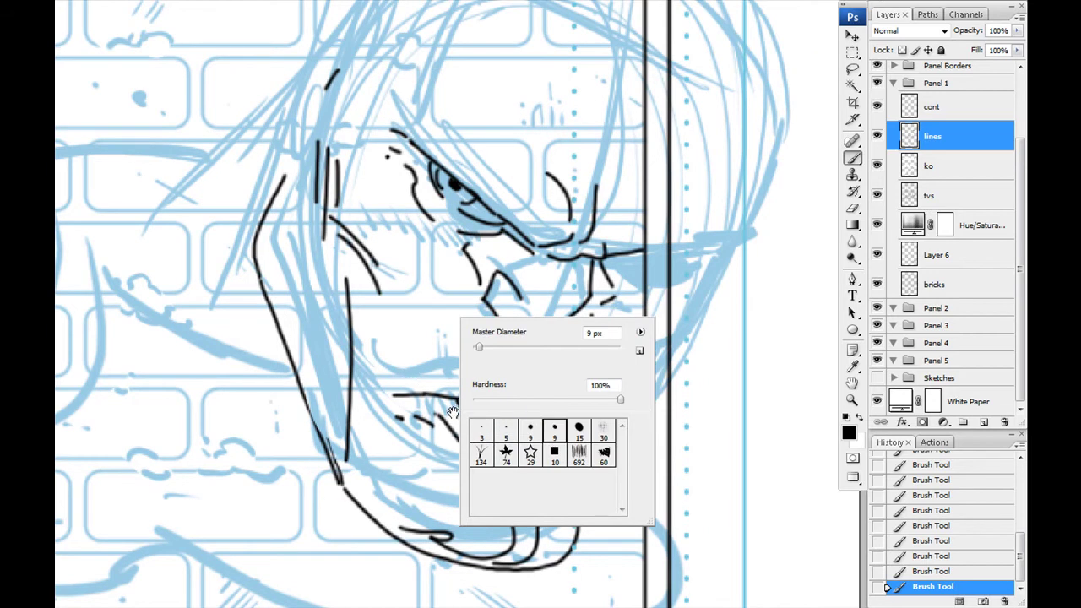
pyautogui.click(481, 430)
pyautogui.press('Return')
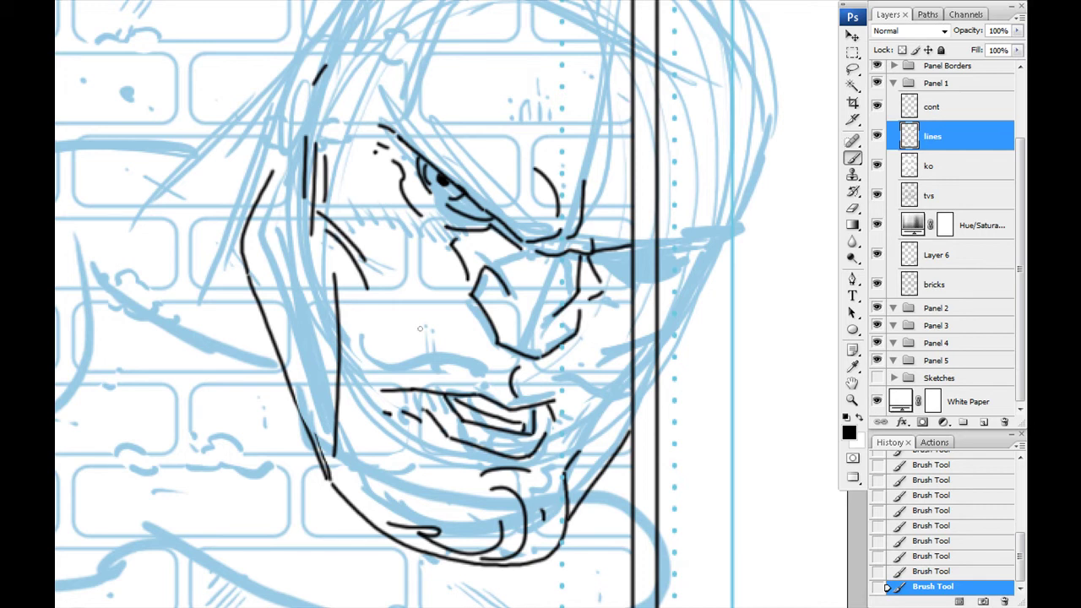
pyautogui.moveTo(508, 419); pyautogui.dragTo(523, 418)
pyautogui.moveTo(597, 426); pyautogui.dragTo(638, 361)
pyautogui.moveTo(607, 400); pyautogui.dragTo(632, 367)
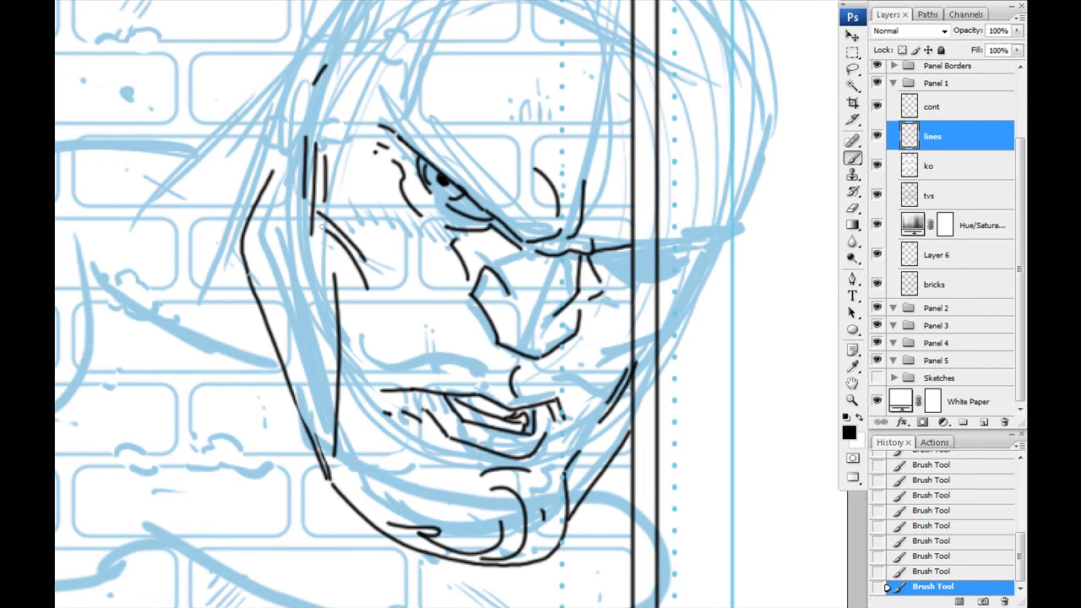
# Try thick strokes across the face under the cheek, undoing both attempts.
pyautogui.moveTo(378, 356); pyautogui.dragTo(400, 363)
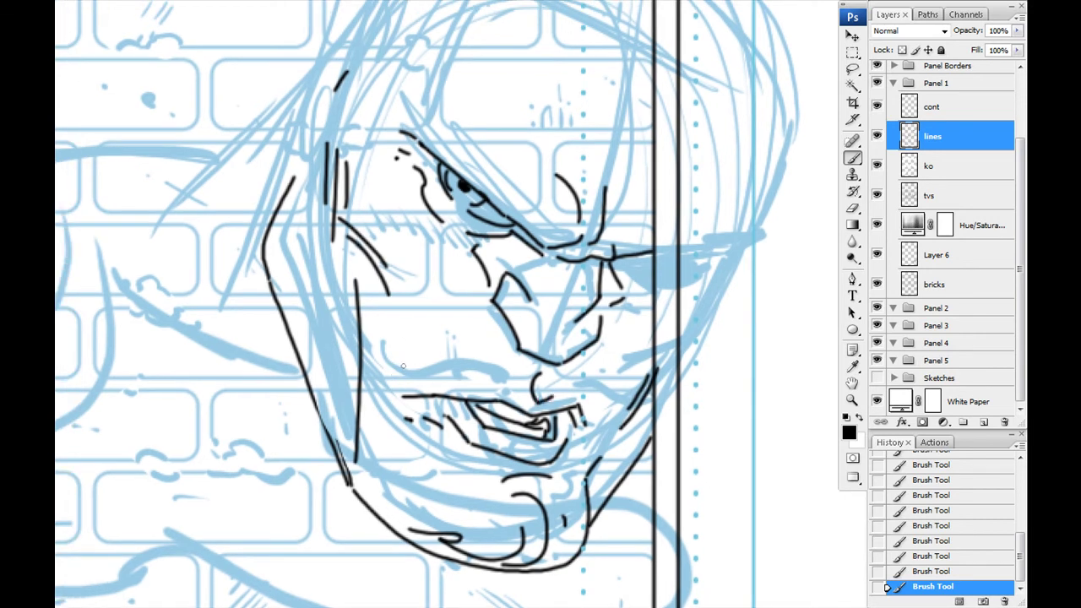
pyautogui.rightClick(405, 363)
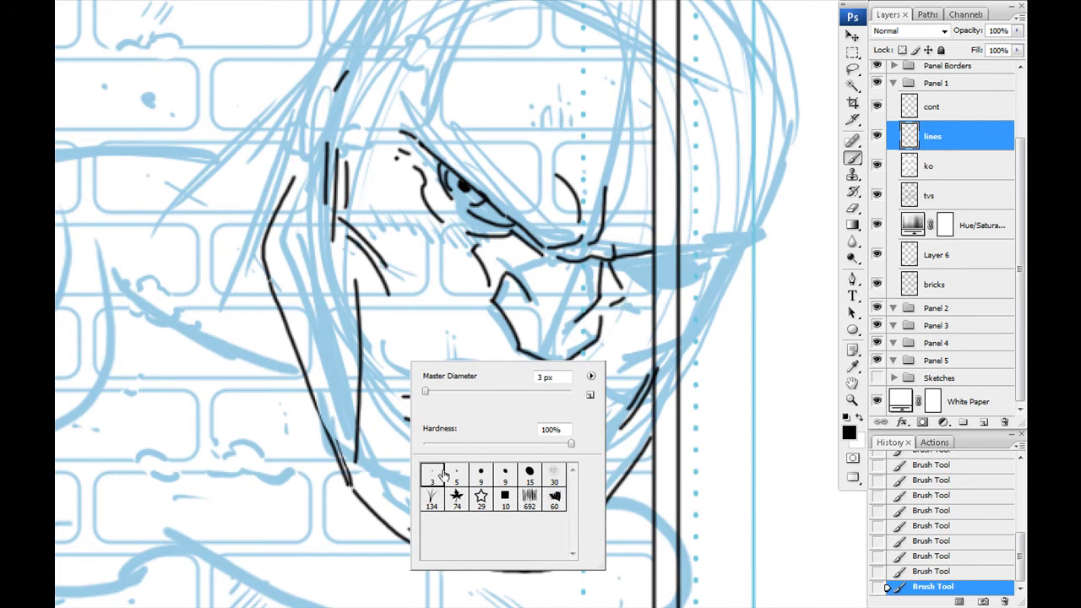
pyautogui.moveTo(408, 277); pyautogui.dragTo(414, 304)
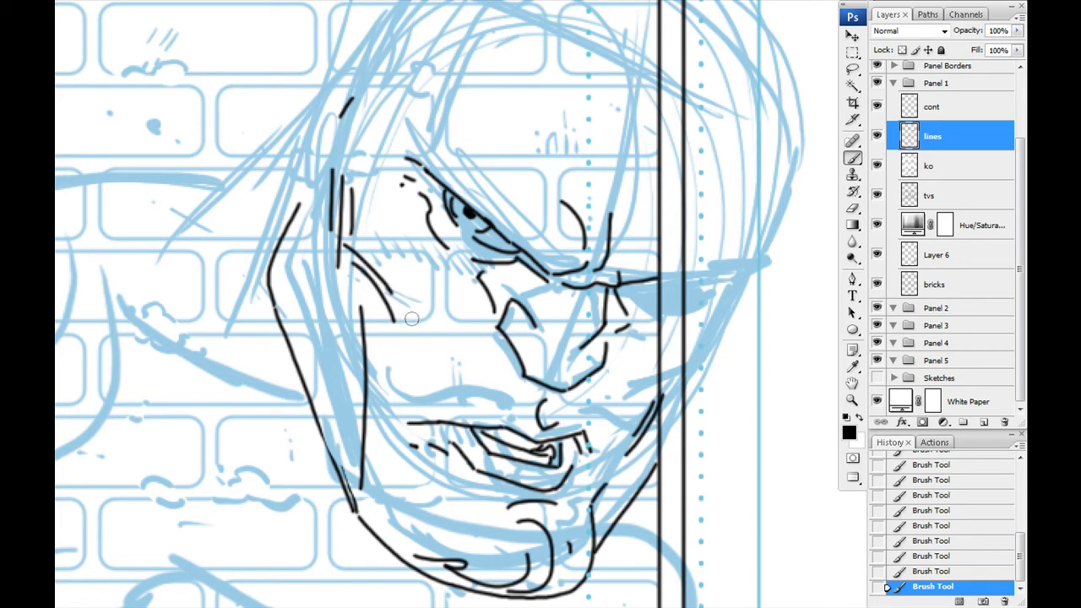
pyautogui.moveTo(392, 359); pyautogui.dragTo(595, 412)
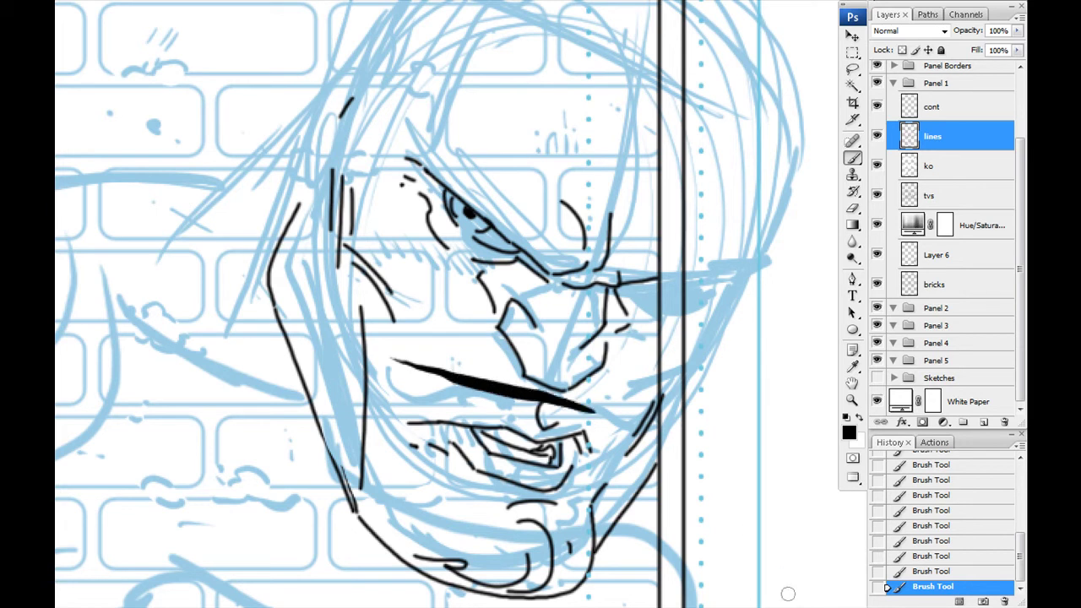
pyautogui.hotkey('ctrl', 'z')
pyautogui.rightClick(421, 350)
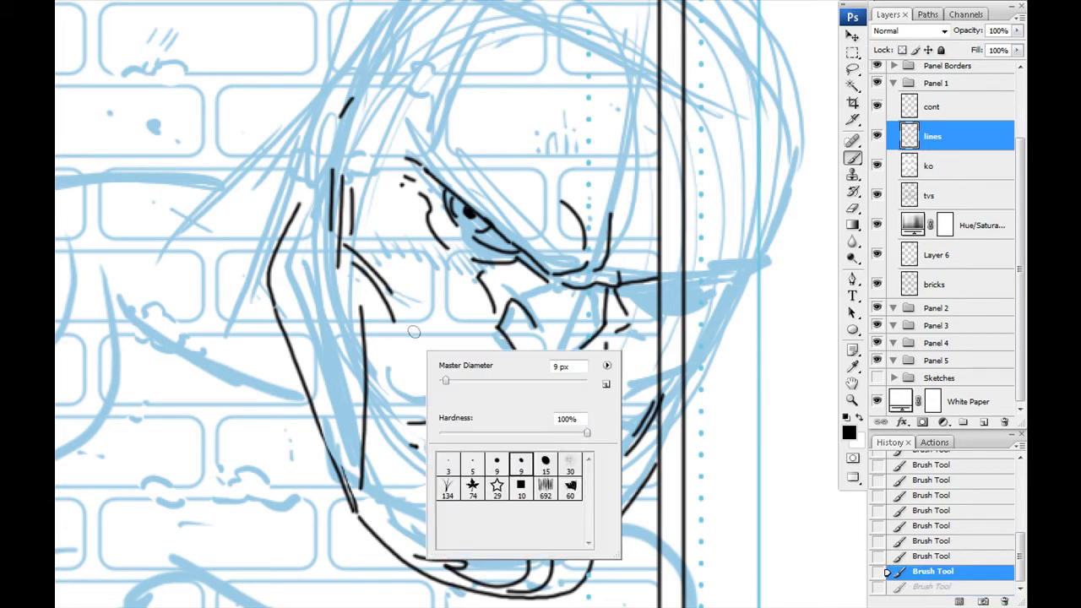
pyautogui.press('Return')
pyautogui.moveTo(381, 337); pyautogui.dragTo(532, 384)
pyautogui.hotkey('ctrl', 'z')
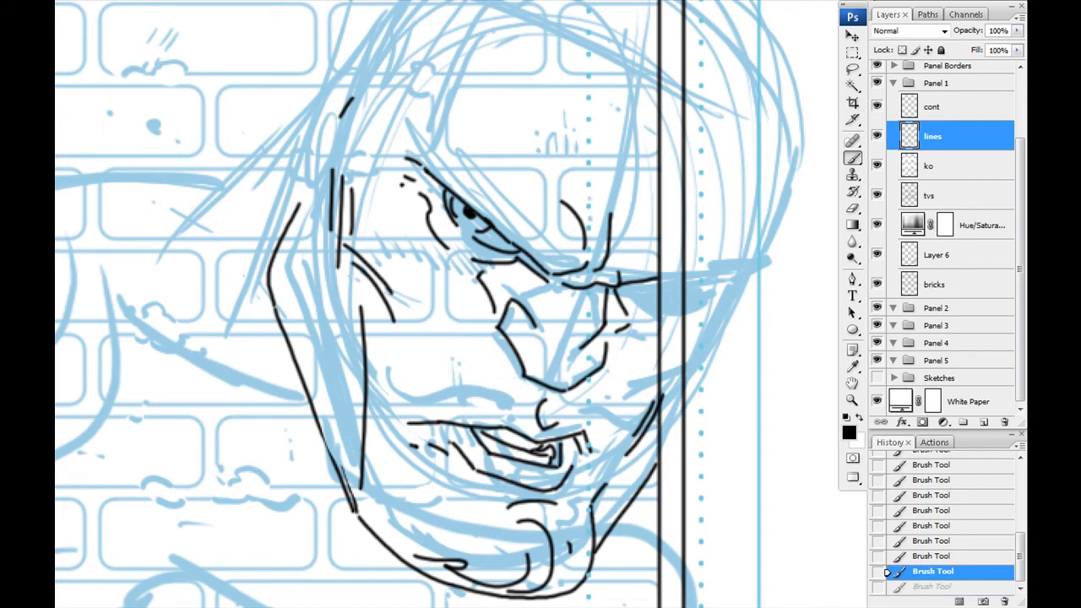
# Draw a thick curled cheek stroke and erase its overflow past the panel border.
pyautogui.moveTo(391, 342); pyautogui.dragTo(455, 325)
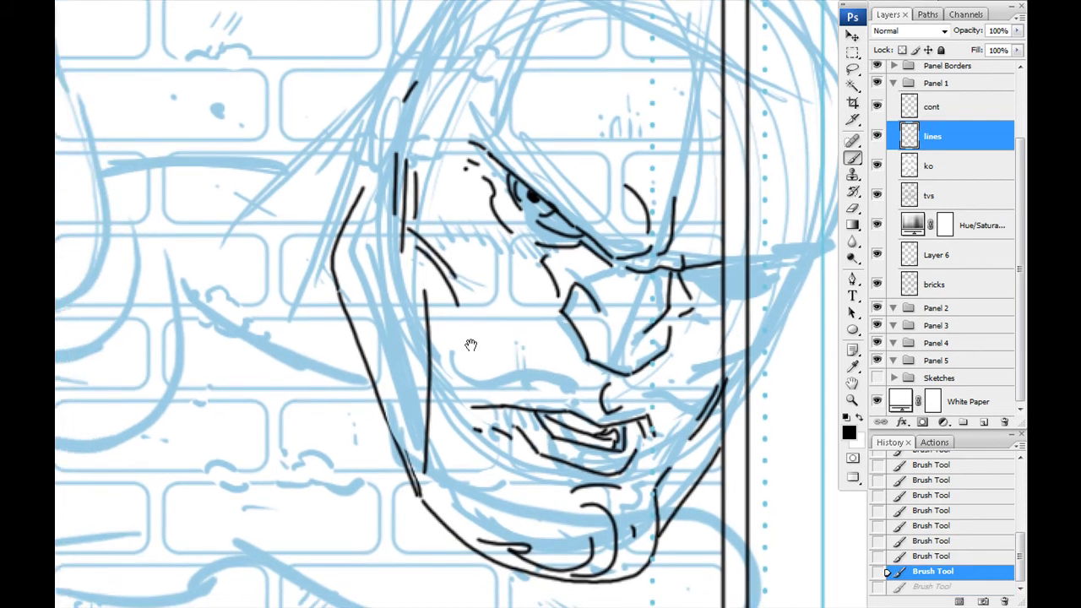
pyautogui.moveTo(582, 390)
pyautogui.mouseDown()
pyautogui.moveTo(417, 361)
pyautogui.moveTo(494, 338)
pyautogui.mouseUp()
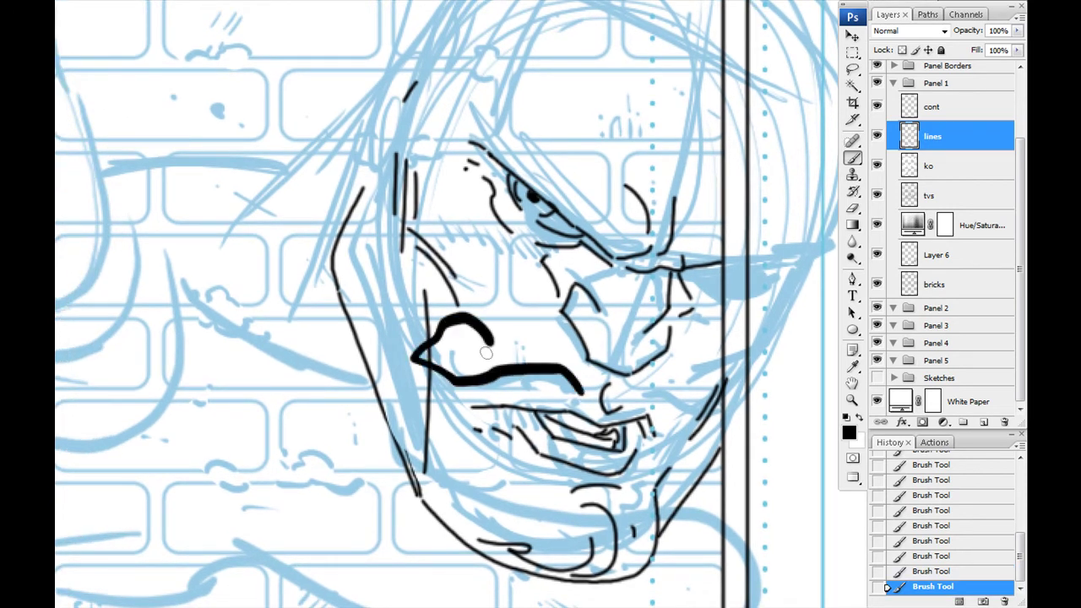
pyautogui.moveTo(548, 371); pyautogui.dragTo(418, 353)
pyautogui.moveTo(500, 373)
pyautogui.mouseDown()
pyautogui.moveTo(574, 395)
pyautogui.moveTo(608, 356)
pyautogui.moveTo(563, 361)
pyautogui.mouseUp()
pyautogui.moveTo(269, 369); pyautogui.dragTo(212, 289)
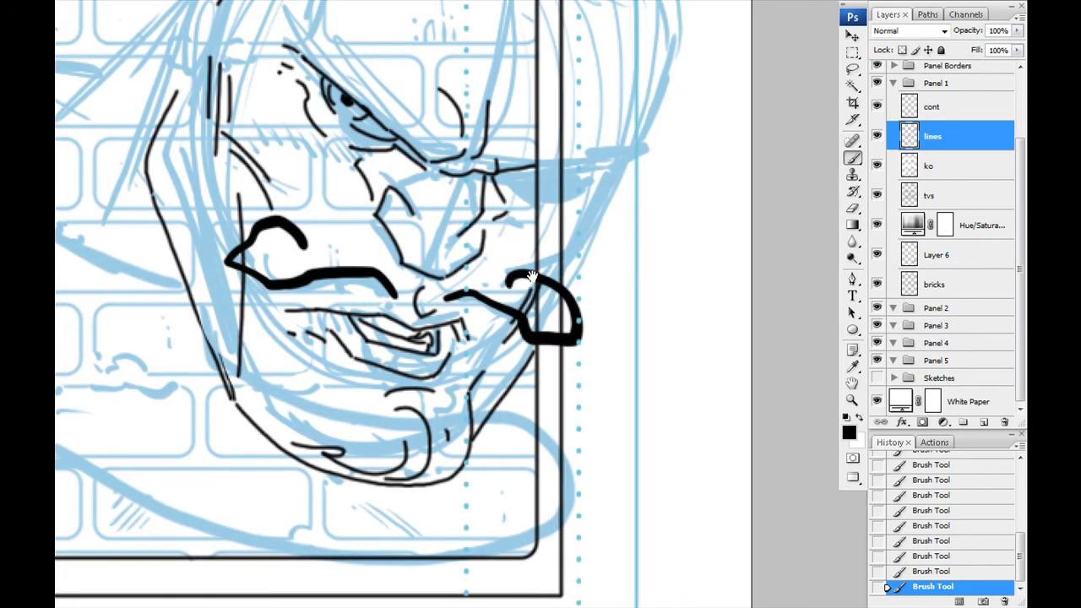
pyautogui.click(852, 208)
pyautogui.moveTo(557, 300)
pyautogui.mouseDown()
pyautogui.moveTo(563, 285)
pyautogui.moveTo(562, 357)
pyautogui.moveTo(554, 313)
pyautogui.moveTo(549, 384)
pyautogui.moveTo(634, 469)
pyautogui.mouseUp()
pyautogui.press('b')
# Zoom in closer on the face and reposition the view.
pyautogui.hotkey('ctrl', '+')
pyautogui.rightClick(379, 445)
pyautogui.press('Escape')
pyautogui.moveTo(369, 289)
pyautogui.mouseDown()
pyautogui.moveTo(385, 337)
pyautogui.moveTo(606, 258)
pyautogui.mouseUp()
pyautogui.moveTo(357, 244)
pyautogui.mouseDown()
pyautogui.moveTo(362, 114)
pyautogui.moveTo(287, 490)
pyautogui.mouseUp()
pyautogui.moveTo(301, 341)
pyautogui.mouseDown()
pyautogui.moveTo(354, 388)
pyautogui.moveTo(351, 230)
pyautogui.mouseUp()
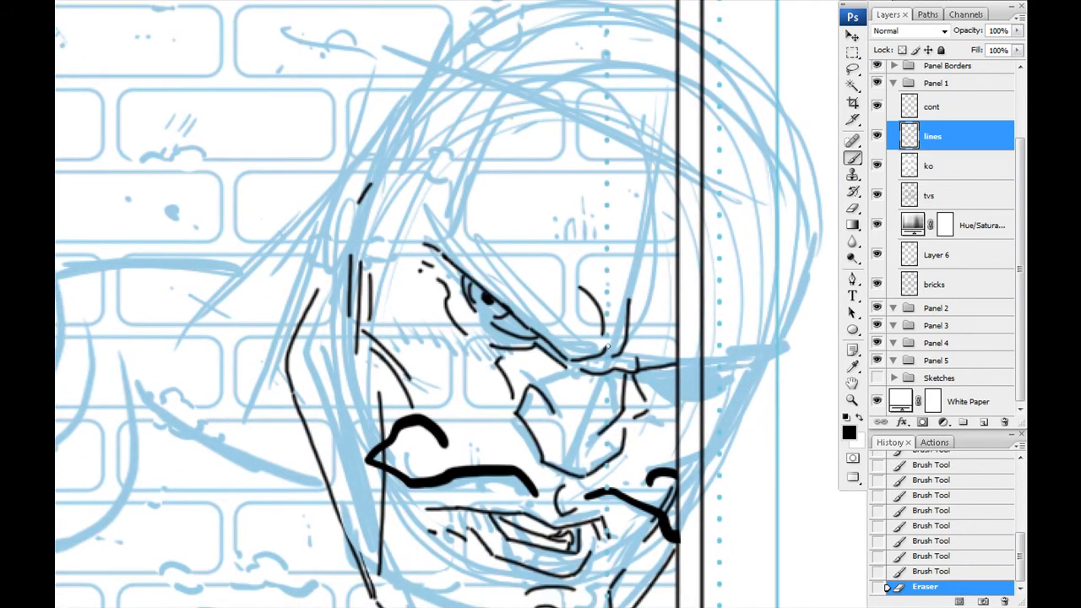
# Create Layer 7 and draw the brow line and strokes along the face's left side.
pyautogui.hotkey('ctrl', 'shift', 'alt', 'n')
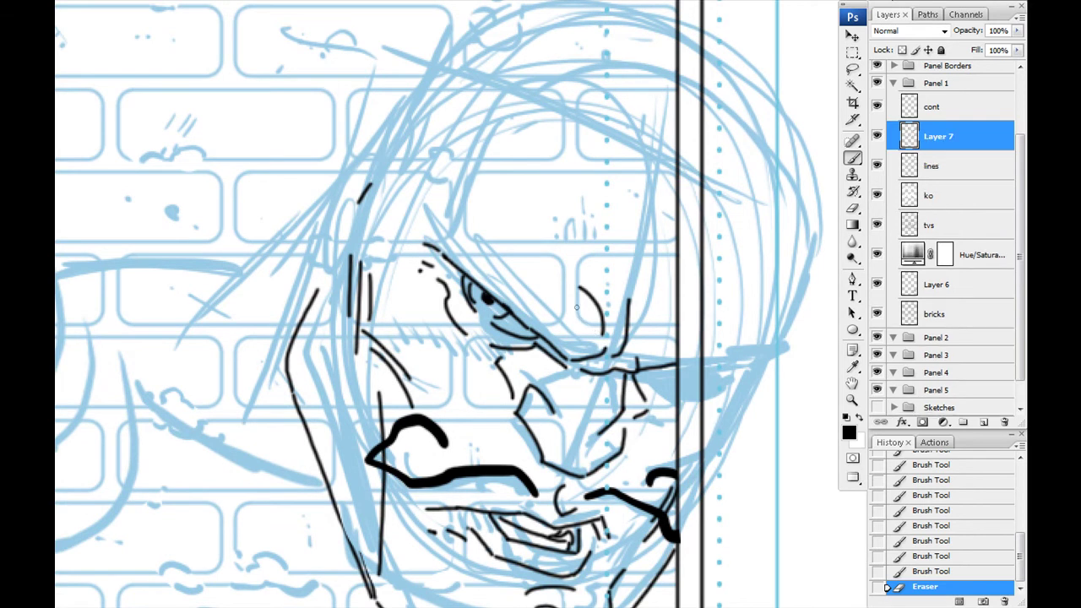
pyautogui.scroll(-1, 573, 323)
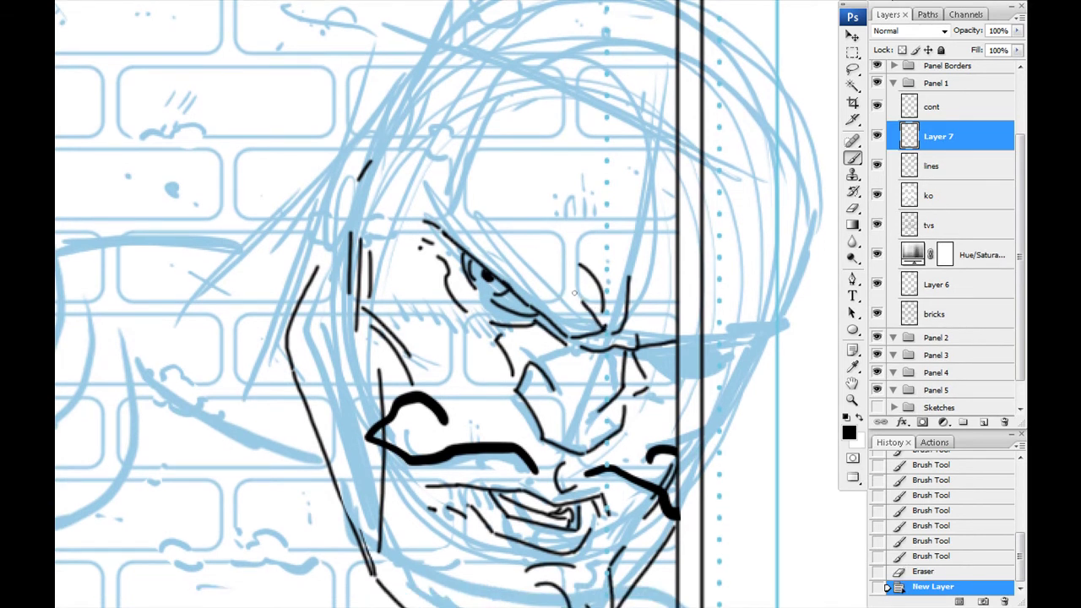
pyautogui.moveTo(601, 326)
pyautogui.mouseDown()
pyautogui.moveTo(363, 238)
pyautogui.moveTo(443, 241)
pyautogui.mouseUp()
pyautogui.moveTo(466, 202); pyautogui.dragTo(412, 463)
pyautogui.moveTo(713, 322)
pyautogui.mouseDown()
pyautogui.moveTo(601, 265)
pyautogui.moveTo(646, 245)
pyautogui.mouseUp()
pyautogui.moveTo(423, 260); pyautogui.dragTo(392, 332)
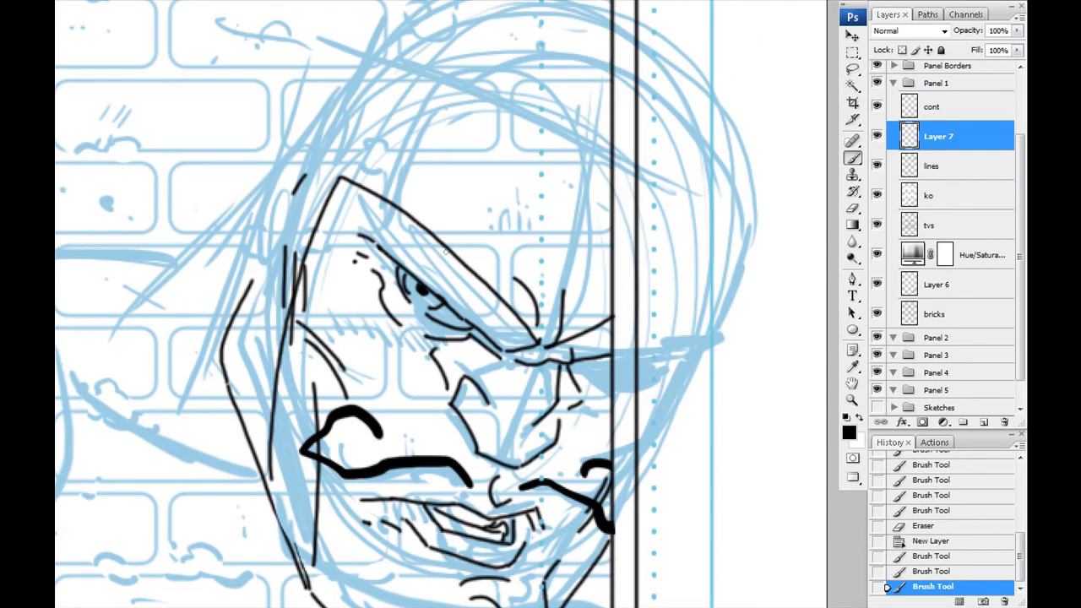
# On the lines layer, hatch along the brow and eye, then hide Layer 6's blue sketch.
pyautogui.click(946, 165)
pyautogui.moveTo(514, 342)
pyautogui.mouseDown()
pyautogui.moveTo(566, 401)
pyautogui.moveTo(535, 349)
pyautogui.moveTo(394, 261)
pyautogui.mouseUp()
pyautogui.moveTo(438, 257); pyautogui.dragTo(393, 253)
pyautogui.moveTo(533, 358); pyautogui.dragTo(503, 312)
pyautogui.moveTo(359, 332); pyautogui.dragTo(319, 245)
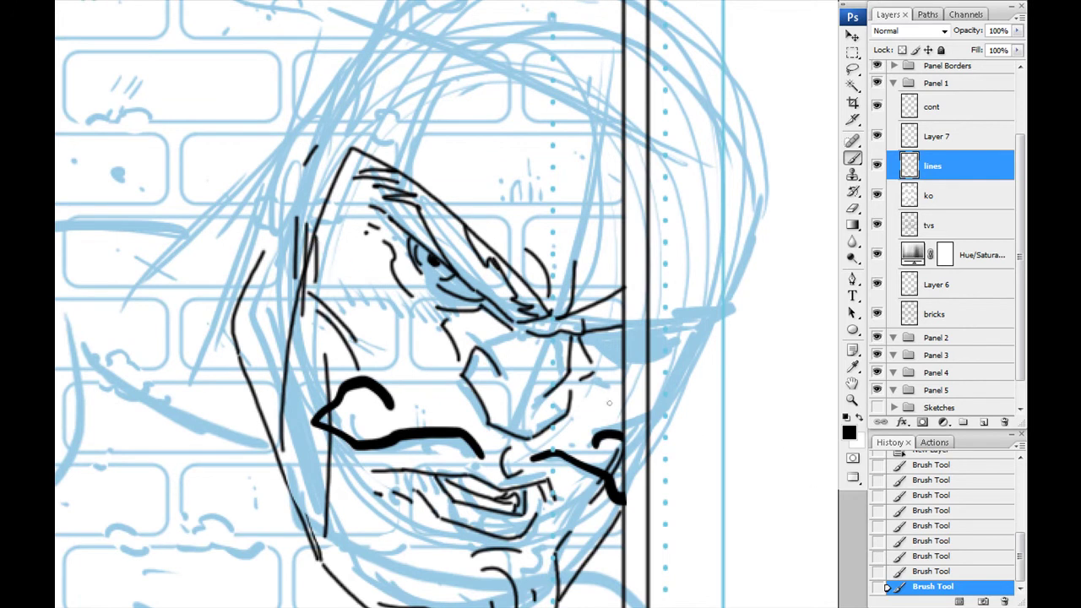
pyautogui.click(876, 285)
pyautogui.moveTo(249, 399)
pyautogui.mouseDown()
pyautogui.moveTo(367, 284)
pyautogui.moveTo(329, 333)
pyautogui.moveTo(309, 415)
pyautogui.moveTo(307, 374)
pyautogui.moveTo(312, 398)
pyautogui.mouseUp()
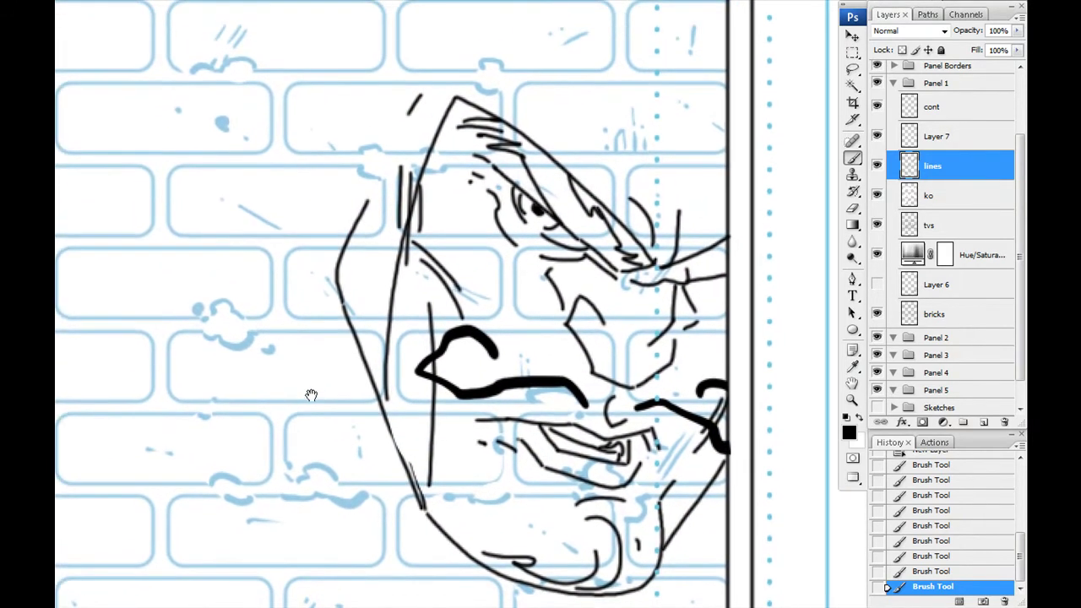
# Show Layer 6's blue sketch again and ink the head outline and hair strokes.
pyautogui.click(876, 285)
pyautogui.moveTo(380, 285)
pyautogui.mouseDown()
pyautogui.moveTo(386, 317)
pyautogui.moveTo(401, 313)
pyautogui.moveTo(466, 200)
pyautogui.moveTo(598, 103)
pyautogui.moveTo(716, 107)
pyautogui.mouseUp()
pyautogui.moveTo(341, 365); pyautogui.dragTo(453, 217)
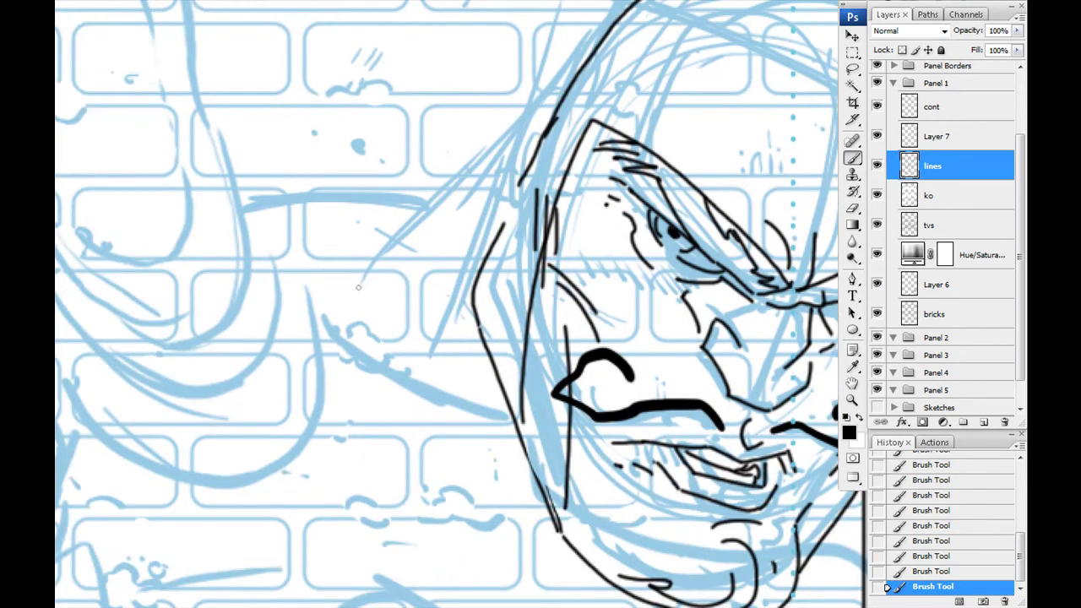
pyautogui.moveTo(512, 265); pyautogui.dragTo(326, 329)
pyautogui.moveTo(581, 287); pyautogui.dragTo(573, 211)
pyautogui.moveTo(625, 142); pyautogui.dragTo(627, 278)
pyautogui.moveTo(678, 237); pyautogui.dragTo(655, 325)
pyautogui.moveTo(516, 218); pyautogui.dragTo(537, 250)
# Ink a thin line along the left cheek, undoing a stray short stroke.
pyautogui.moveTo(392, 286); pyautogui.dragTo(375, 125)
pyautogui.moveTo(371, 258); pyautogui.dragTo(446, 317)
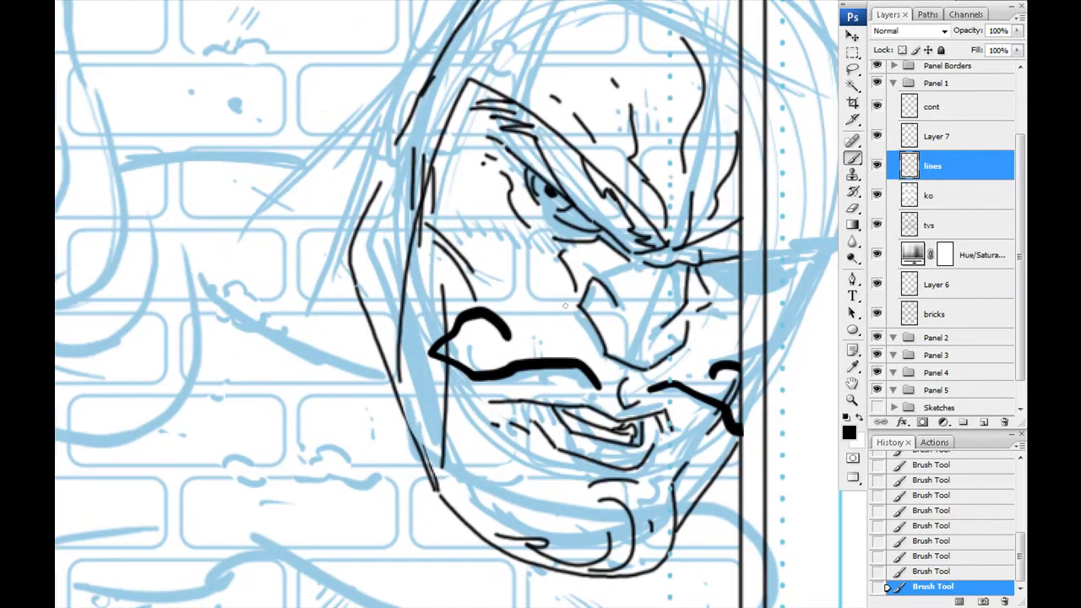
pyautogui.moveTo(561, 310); pyautogui.dragTo(490, 277)
pyautogui.hotkey('ctrl', 'z')
pyautogui.moveTo(437, 490); pyautogui.dragTo(417, 302)
pyautogui.moveTo(359, 324); pyautogui.dragTo(455, 456)
pyautogui.moveTo(277, 426)
pyautogui.mouseDown()
pyautogui.moveTo(349, 222)
pyautogui.moveTo(381, 301)
pyautogui.moveTo(477, 262)
pyautogui.moveTo(507, 221)
pyautogui.mouseUp()
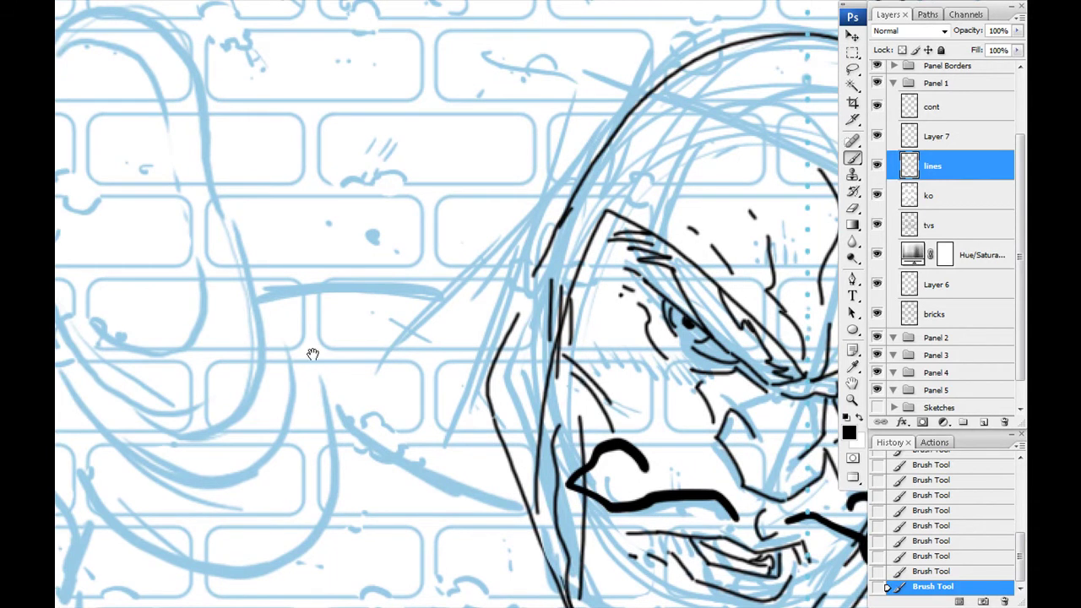
# Create new empty Layer 8 and bring the oval and panel borders into view.
pyautogui.scroll(-5, 358, 308)
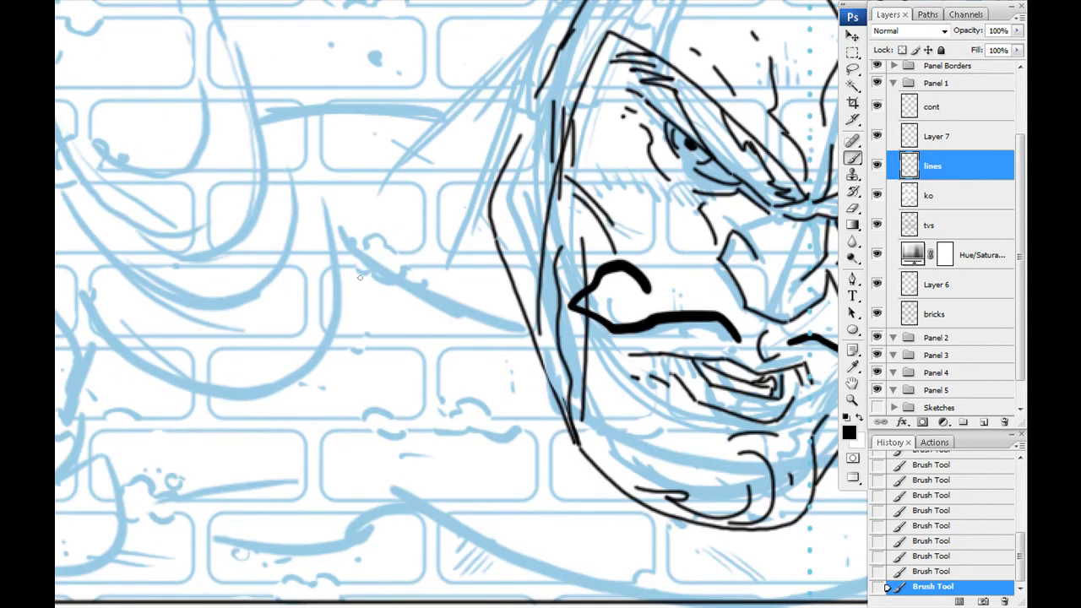
pyautogui.hotkey('ctrl', 'shift', 'alt', 'n')
pyautogui.moveTo(211, 331)
pyautogui.mouseDown()
pyautogui.moveTo(411, 290)
pyautogui.moveTo(412, 243)
pyautogui.mouseUp()
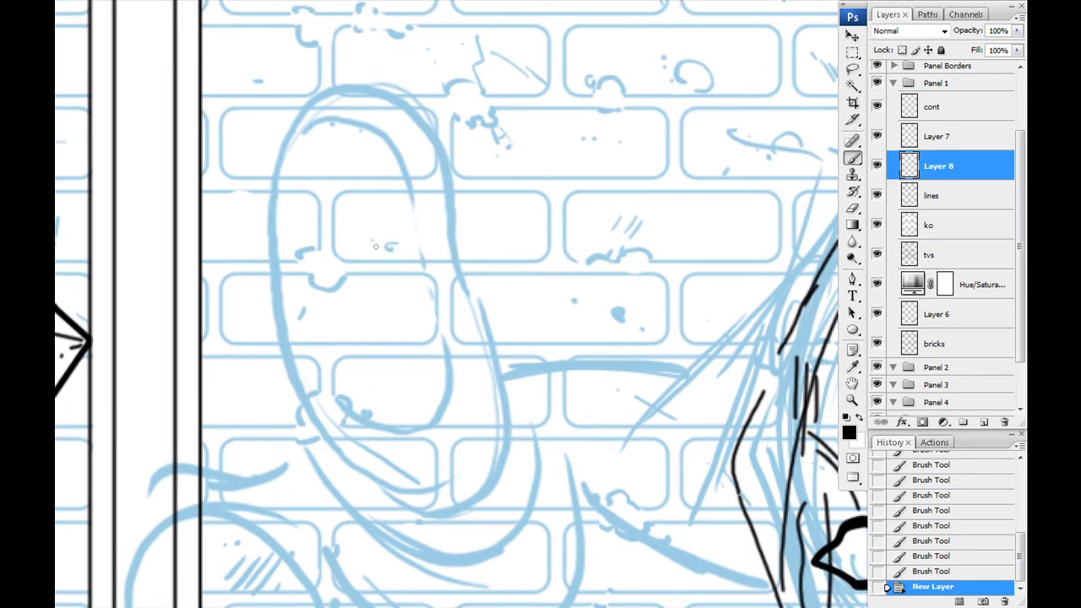
# Ink the oval arm's side, bottom and lower curves, redoing the first outline.
pyautogui.moveTo(513, 395)
pyautogui.mouseDown()
pyautogui.moveTo(264, 267)
pyautogui.moveTo(309, 446)
pyautogui.moveTo(350, 492)
pyautogui.mouseUp()
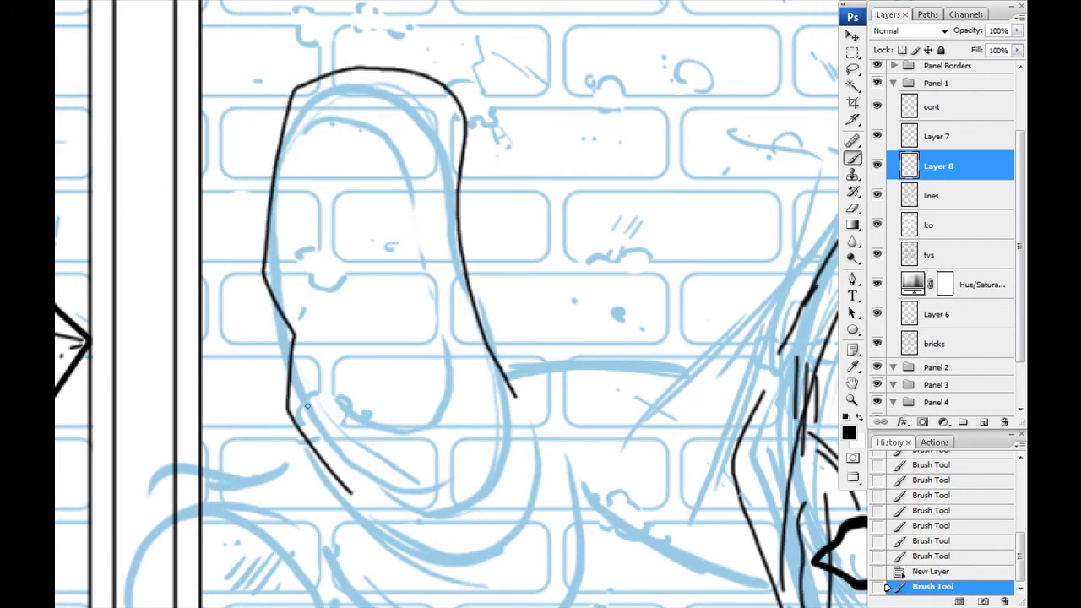
pyautogui.hotkey('ctrl', 'z')
pyautogui.moveTo(379, 476)
pyautogui.mouseDown()
pyautogui.moveTo(392, 490)
pyautogui.moveTo(283, 338)
pyautogui.moveTo(285, 127)
pyautogui.moveTo(418, 95)
pyautogui.moveTo(511, 375)
pyautogui.moveTo(464, 244)
pyautogui.moveTo(503, 292)
pyautogui.moveTo(512, 358)
pyautogui.mouseUp()
pyautogui.moveTo(401, 362)
pyautogui.mouseDown()
pyautogui.moveTo(428, 348)
pyautogui.moveTo(384, 380)
pyautogui.moveTo(325, 353)
pyautogui.mouseUp()
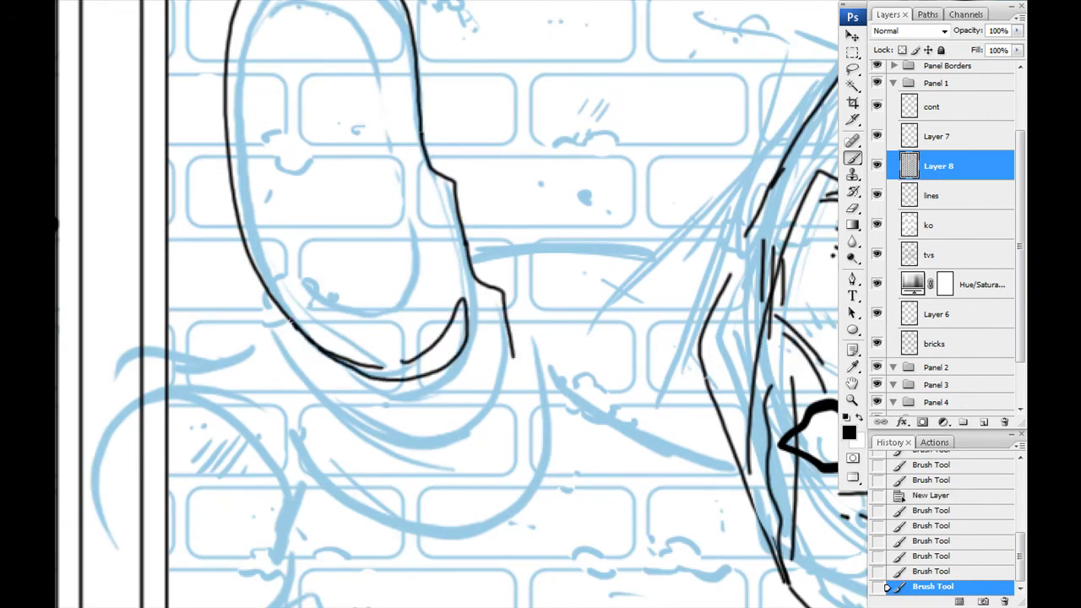
pyautogui.moveTo(291, 321); pyautogui.dragTo(371, 392)
pyautogui.moveTo(278, 300)
pyautogui.mouseDown()
pyautogui.moveTo(282, 331)
pyautogui.moveTo(464, 417)
pyautogui.moveTo(363, 436)
pyautogui.mouseUp()
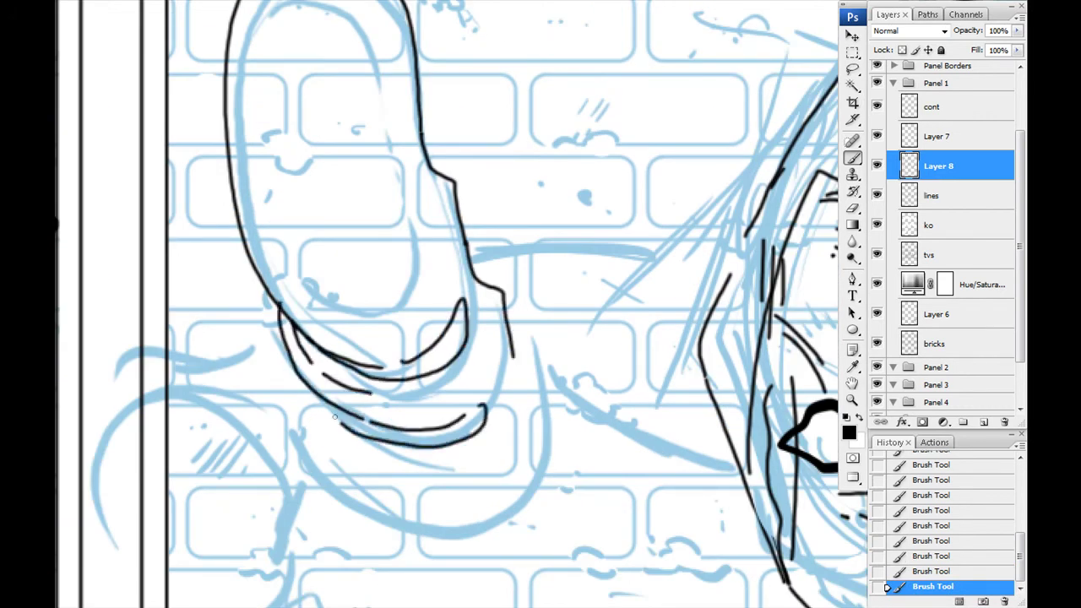
# Ink three strokes just below the oval.
pyautogui.moveTo(423, 365); pyautogui.dragTo(354, 291)
pyautogui.moveTo(417, 425); pyautogui.dragTo(363, 237)
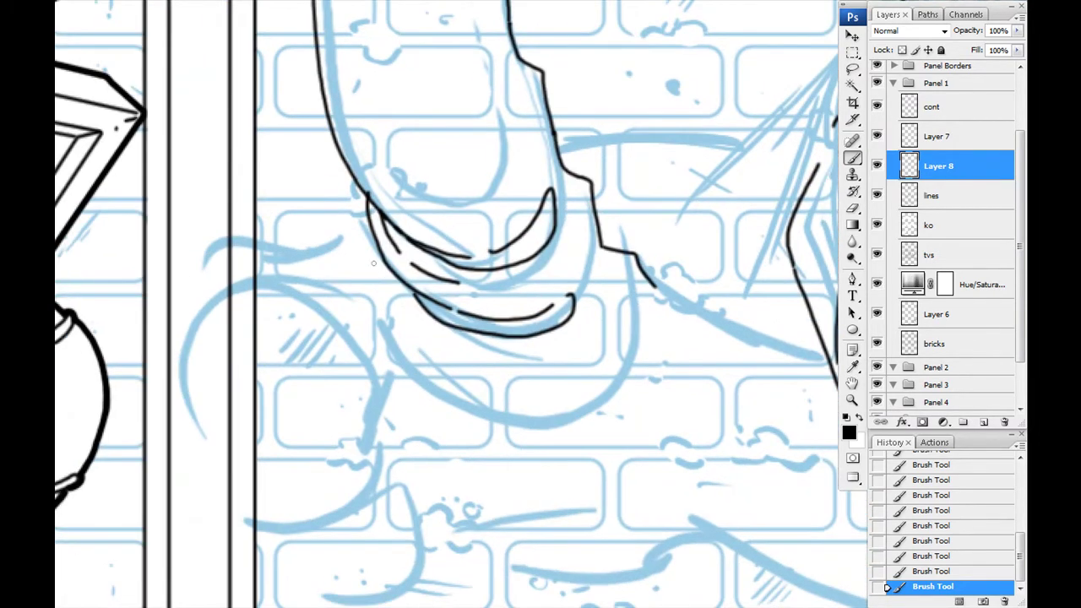
pyautogui.moveTo(395, 307); pyautogui.dragTo(547, 461)
pyautogui.moveTo(425, 375); pyautogui.dragTo(518, 459)
pyautogui.moveTo(441, 420); pyautogui.dragTo(493, 458)
# Ink the long arm lines, the lower loop with an arc, and hatching.
pyautogui.moveTo(391, 384)
pyautogui.mouseDown()
pyautogui.moveTo(374, 308)
pyautogui.moveTo(403, 282)
pyautogui.mouseUp()
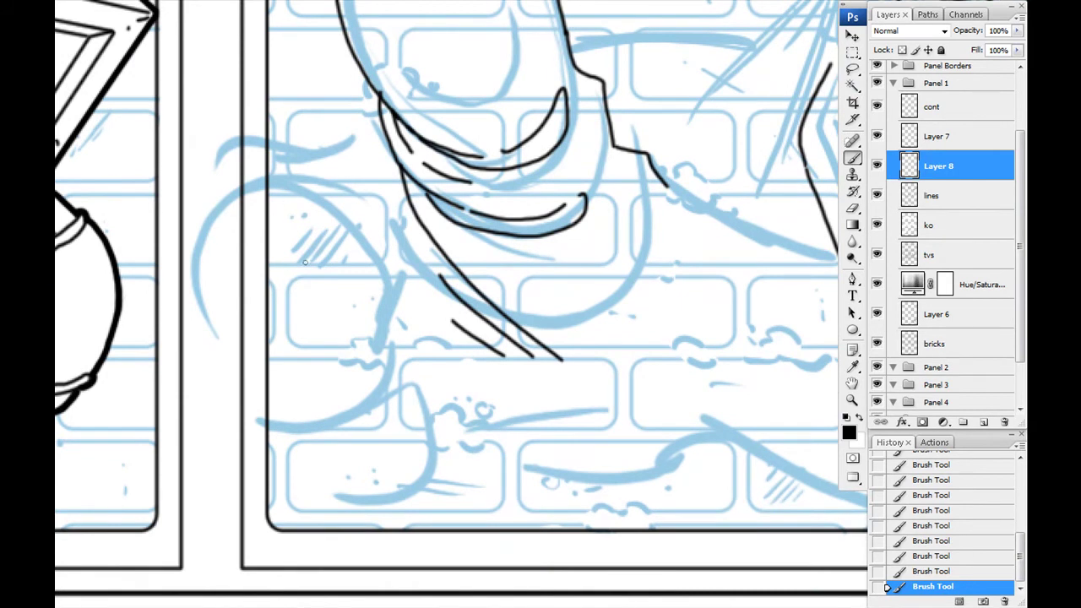
pyautogui.moveTo(291, 230); pyautogui.dragTo(377, 319)
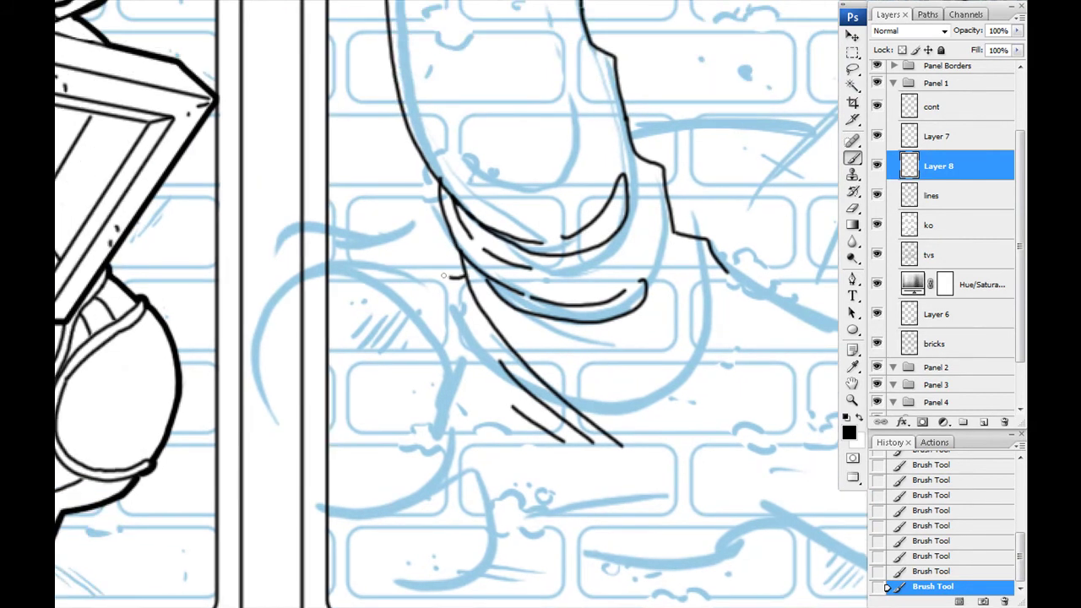
pyautogui.moveTo(460, 277); pyautogui.dragTo(325, 245)
pyautogui.hotkey('ctrl', 'z')
pyautogui.moveTo(465, 270)
pyautogui.mouseDown()
pyautogui.moveTo(348, 244)
pyautogui.moveTo(304, 115)
pyautogui.mouseUp()
pyautogui.moveTo(288, 365); pyautogui.dragTo(389, 229)
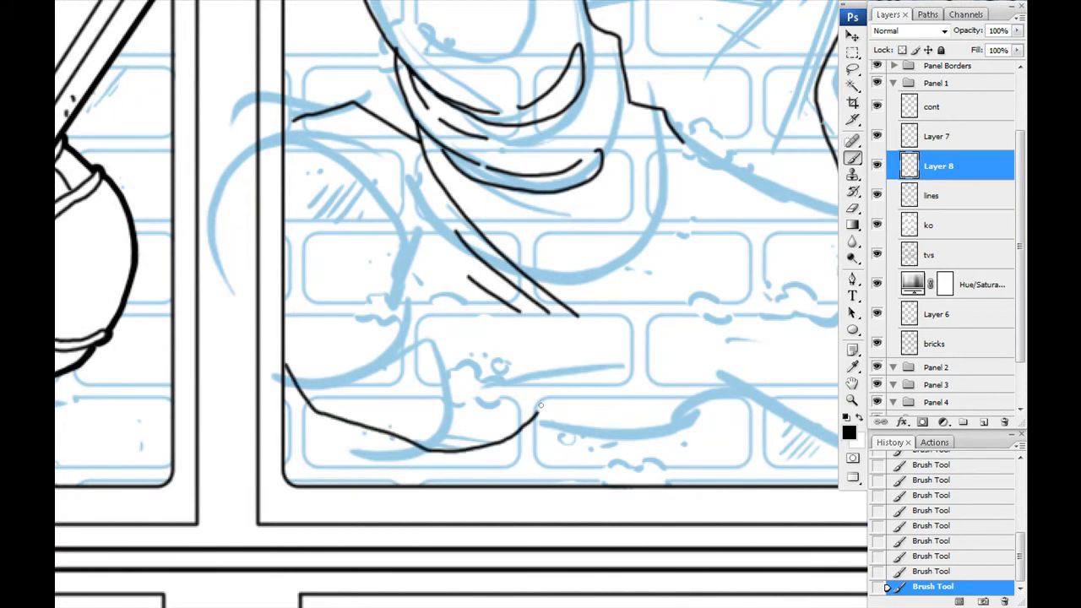
pyautogui.moveTo(366, 218); pyautogui.dragTo(309, 231)
pyautogui.moveTo(454, 272)
pyautogui.mouseDown()
pyautogui.moveTo(358, 185)
pyautogui.moveTo(336, 182)
pyautogui.mouseUp()
pyautogui.moveTo(378, 158); pyautogui.dragTo(448, 241)
# Ink a short stroke near the panel's bottom edge.
pyautogui.moveTo(363, 401); pyautogui.dragTo(268, 236)
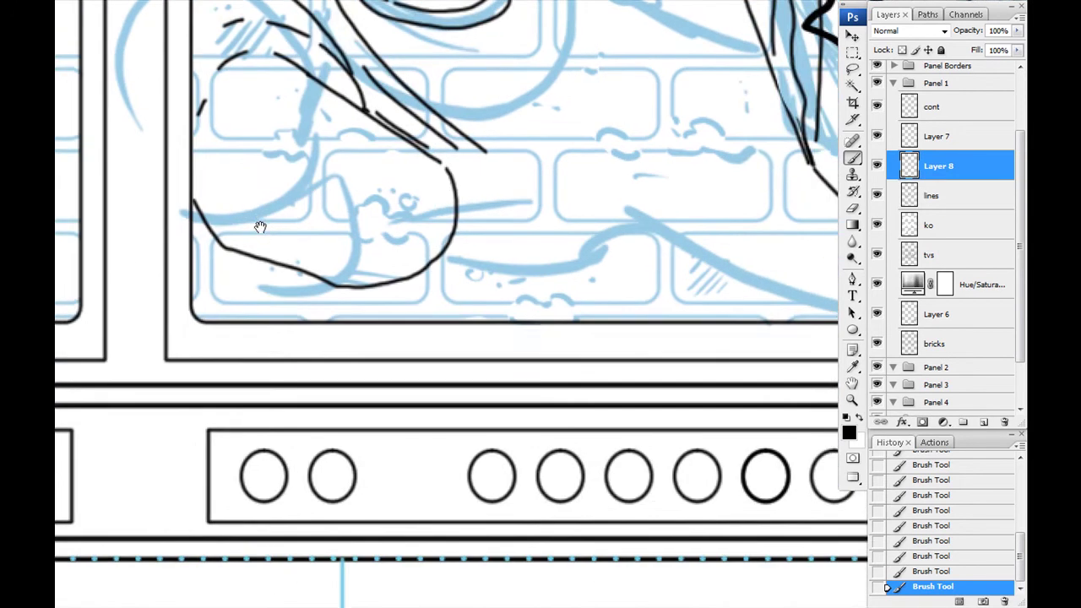
pyautogui.moveTo(278, 282)
pyautogui.mouseDown()
pyautogui.moveTo(309, 244)
pyautogui.moveTo(318, 357)
pyautogui.moveTo(490, 415)
pyautogui.mouseUp()
pyautogui.moveTo(305, 201)
pyautogui.mouseDown()
pyautogui.moveTo(273, 238)
pyautogui.moveTo(456, 314)
pyautogui.moveTo(383, 250)
pyautogui.moveTo(468, 336)
pyautogui.moveTo(686, 370)
pyautogui.moveTo(626, 490)
pyautogui.moveTo(281, 441)
pyautogui.moveTo(391, 468)
pyautogui.moveTo(390, 426)
pyautogui.moveTo(372, 393)
pyautogui.moveTo(415, 327)
pyautogui.moveTo(387, 321)
pyautogui.moveTo(371, 410)
pyautogui.mouseUp()
pyautogui.moveTo(307, 421)
pyautogui.mouseDown()
pyautogui.moveTo(353, 304)
pyautogui.moveTo(315, 415)
pyautogui.mouseUp()
# Hide the lines layer and ink the lower arm contour with two hatch strokes.
pyautogui.click(877, 195)
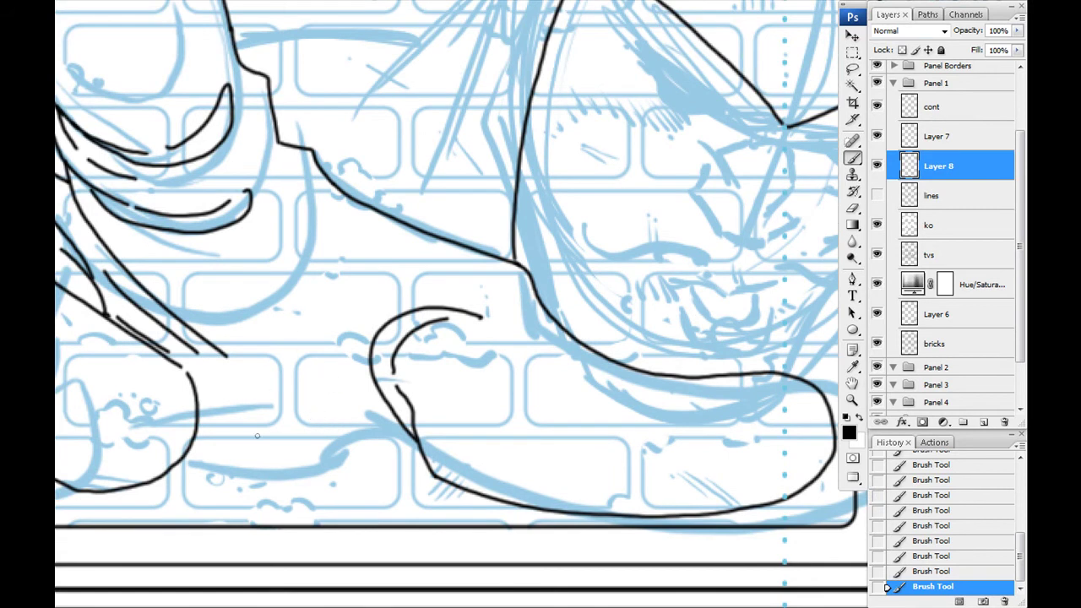
pyautogui.moveTo(362, 472); pyautogui.dragTo(462, 459)
pyautogui.moveTo(516, 437); pyautogui.dragTo(249, 490)
pyautogui.moveTo(504, 377); pyautogui.dragTo(605, 310)
pyautogui.hotkey('ctrl', 'z')
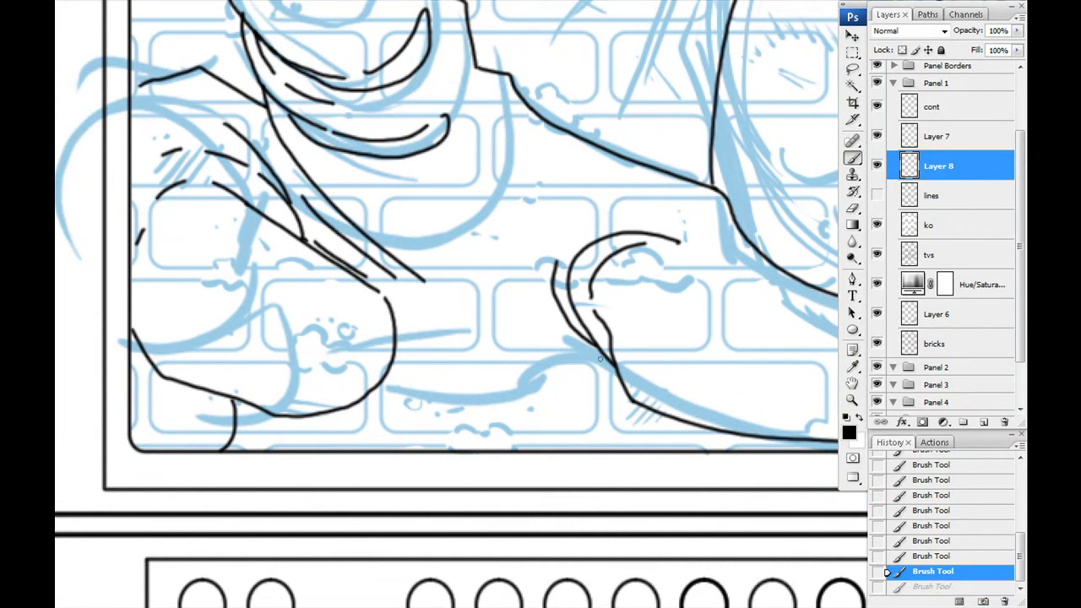
pyautogui.moveTo(579, 382); pyautogui.dragTo(439, 450)
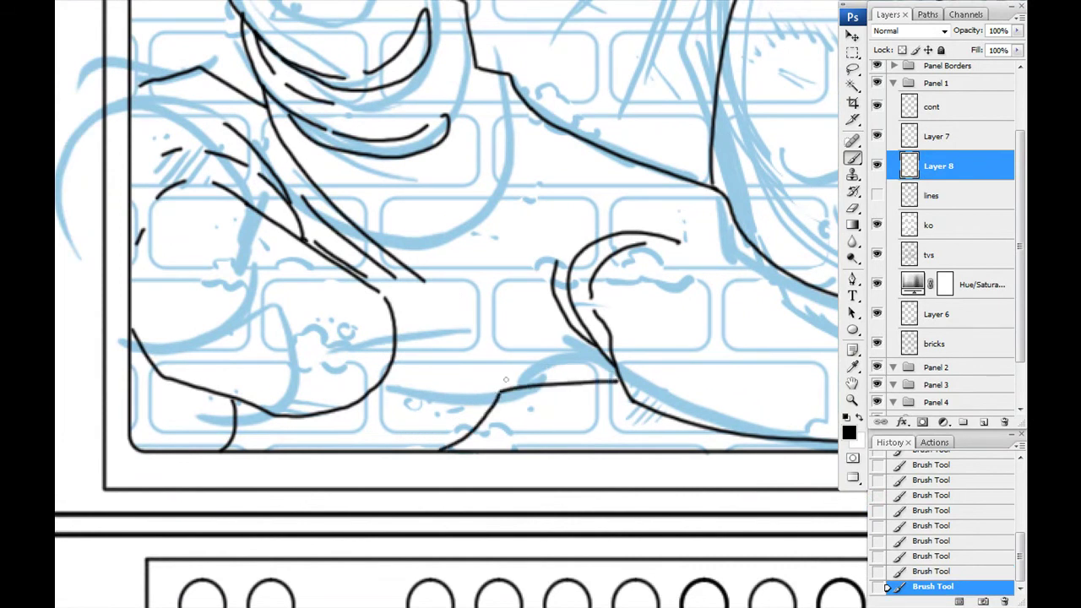
pyautogui.moveTo(495, 395); pyautogui.dragTo(487, 315)
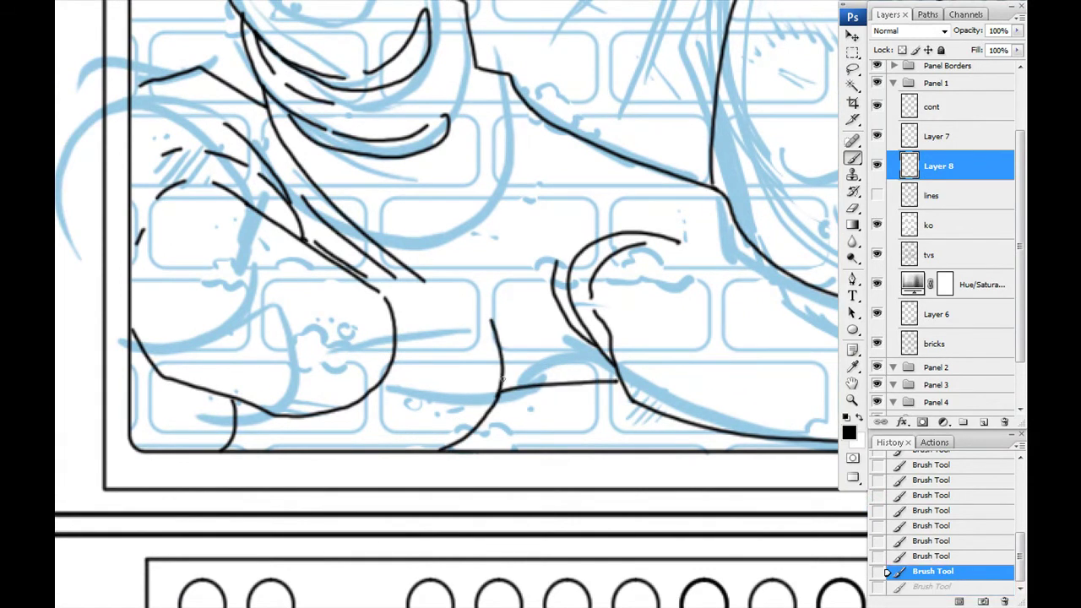
pyautogui.hotkey('ctrl', 'z')
pyautogui.moveTo(469, 402)
pyautogui.mouseDown()
pyautogui.moveTo(402, 441)
pyautogui.moveTo(404, 421)
pyautogui.mouseUp()
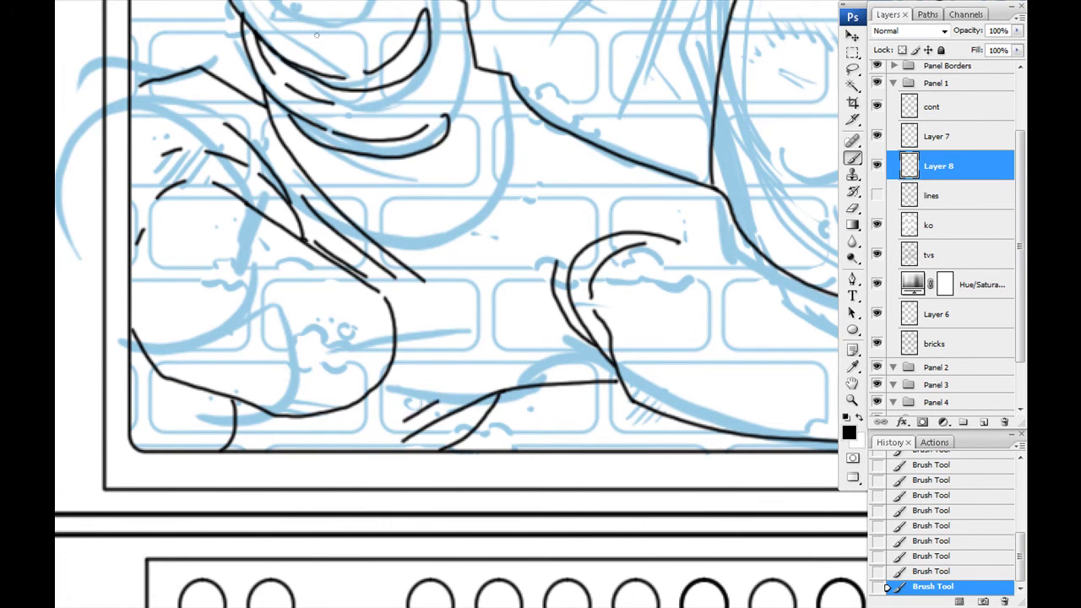
# Ink a line across the bricks on the lower arm's right side.
pyautogui.moveTo(358, 326); pyautogui.dragTo(282, 432)
pyautogui.moveTo(382, 341); pyautogui.dragTo(245, 298)
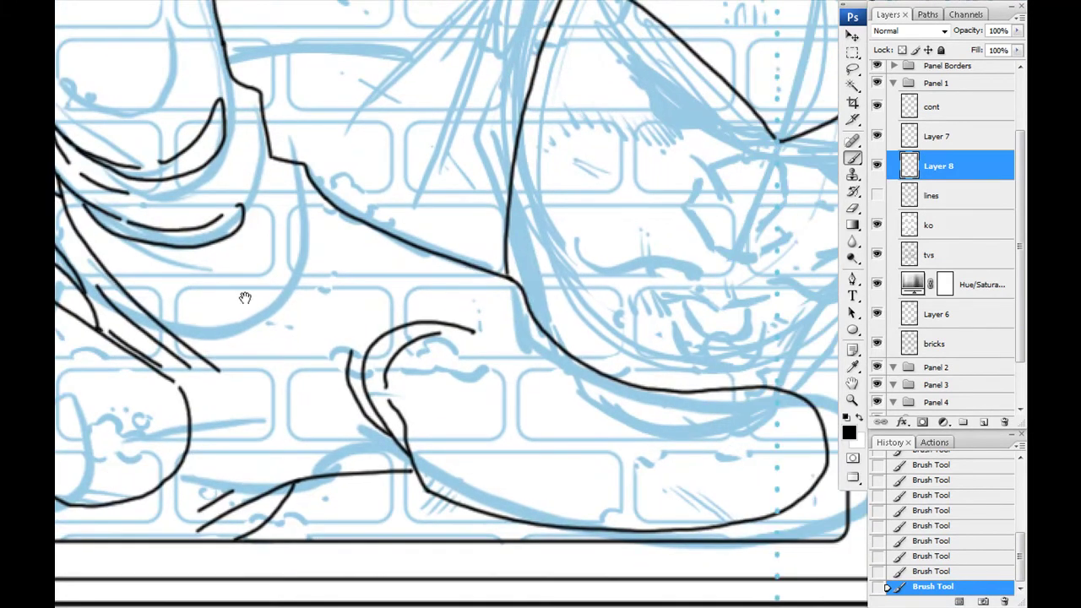
pyautogui.moveTo(473, 264); pyautogui.dragTo(312, 263)
pyautogui.moveTo(388, 385); pyautogui.dragTo(302, 336)
pyautogui.hotkey('ctrl', 'z')
# Zoom out, then back in so both panels are visible.
pyautogui.moveTo(567, 449); pyautogui.dragTo(424, 360)
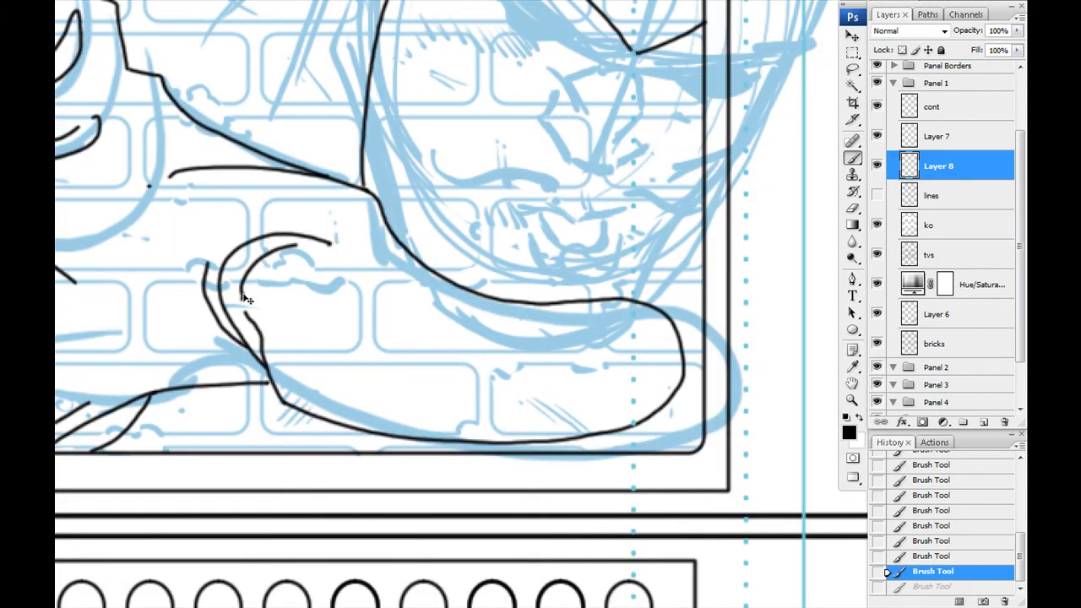
pyautogui.hotkey('ctrl', '-')
pyautogui.hotkey('ctrl', '-')
pyautogui.hotkey('ctrl', '+')
pyautogui.hotkey('ctrl', '+')
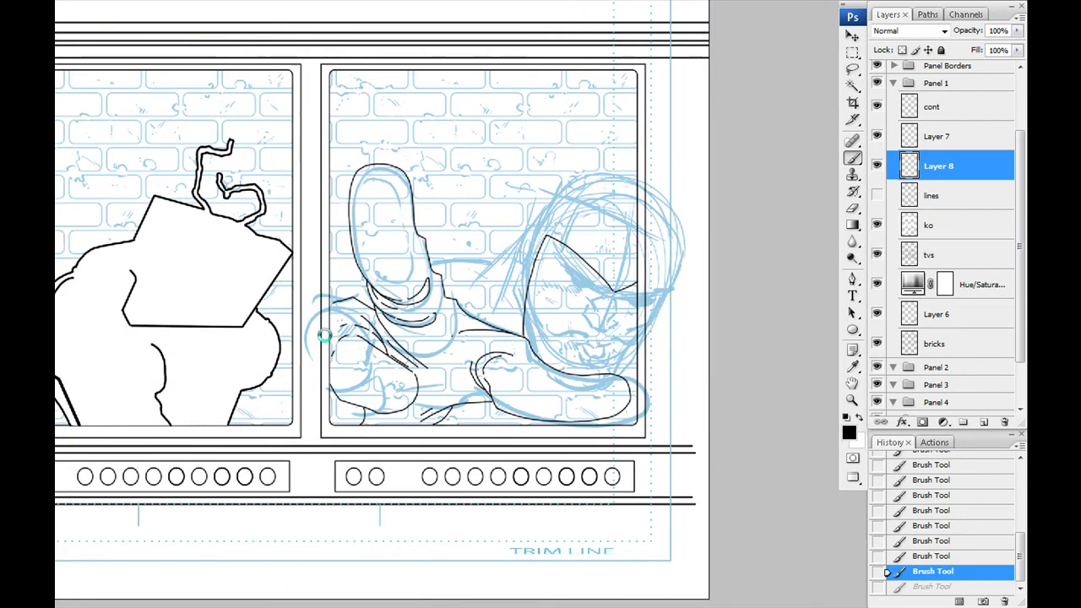
pyautogui.hotkey('ctrl', '+')
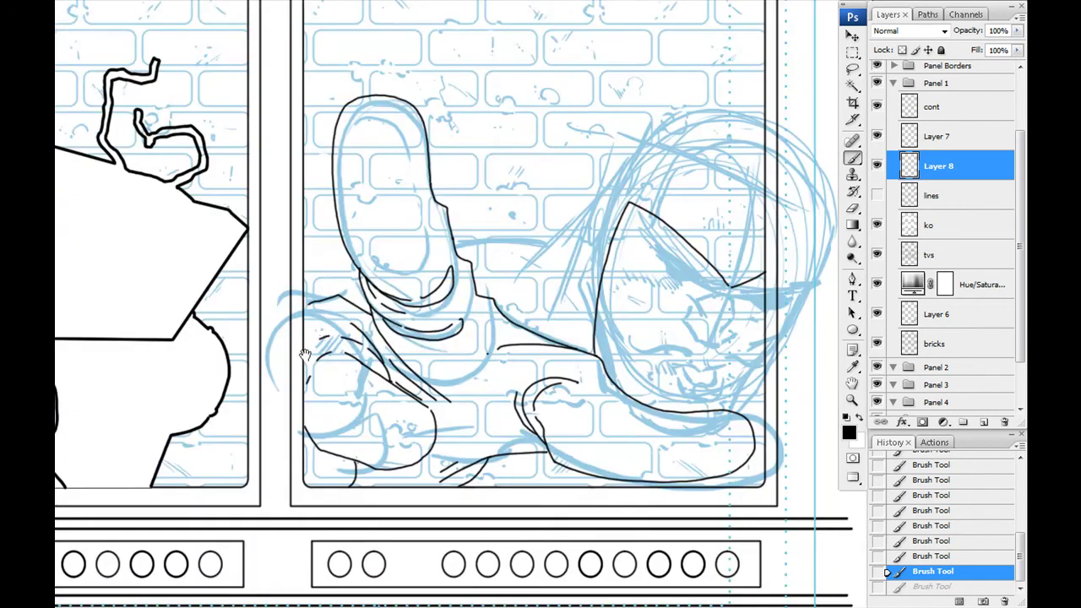
# Lasso the lower-left strokes, rotate them about 20° clockwise, enlarge and nudge them down-left.
pyautogui.moveTo(324, 335); pyautogui.dragTo(312, 267)
pyautogui.press('l')
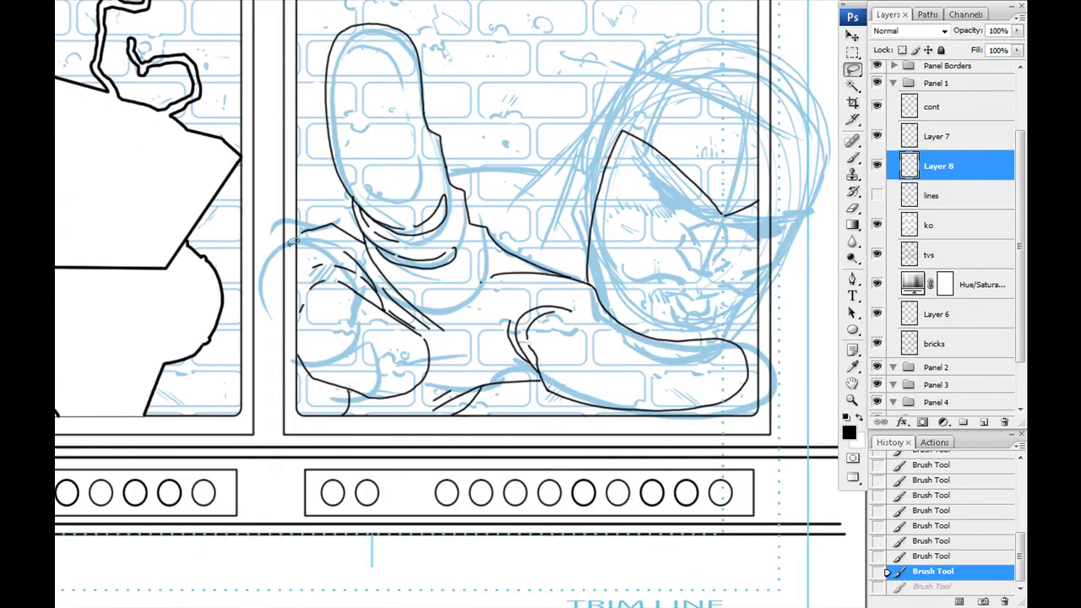
pyautogui.moveTo(384, 292)
pyautogui.mouseDown()
pyautogui.moveTo(439, 372)
pyautogui.moveTo(380, 422)
pyautogui.moveTo(276, 346)
pyautogui.moveTo(285, 250)
pyautogui.moveTo(342, 210)
pyautogui.moveTo(272, 226)
pyautogui.mouseUp()
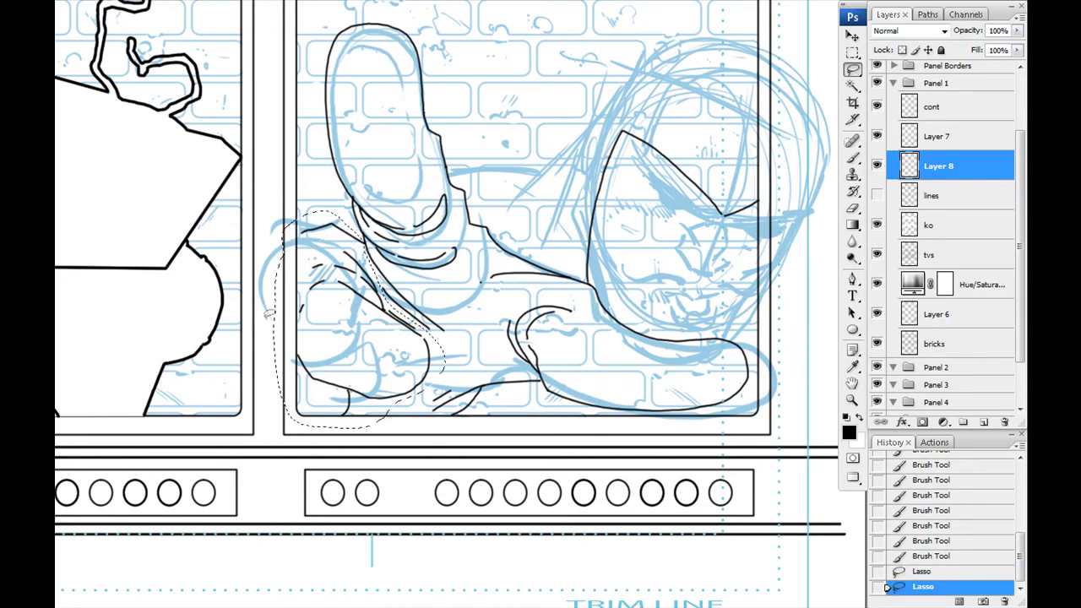
pyautogui.hotkey('ctrl', 't')
pyautogui.moveTo(453, 228); pyautogui.dragTo(479, 266)
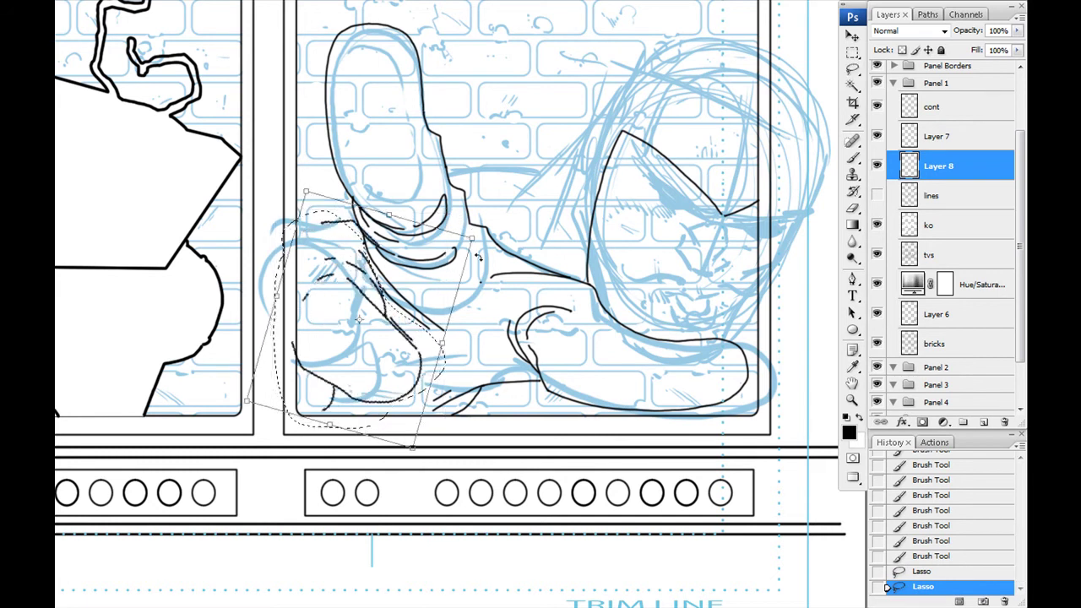
pyautogui.moveTo(312, 186); pyautogui.dragTo(274, 175)
pyautogui.moveTo(314, 321)
pyautogui.mouseDown()
pyautogui.moveTo(278, 335)
pyautogui.moveTo(290, 371)
pyautogui.mouseUp()
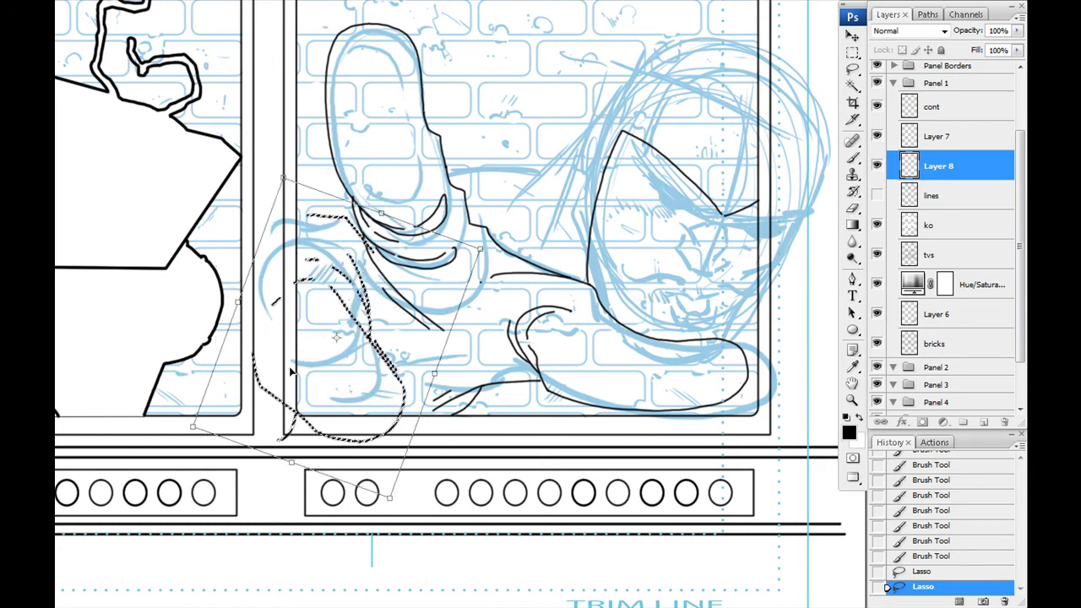
pyautogui.press('Left')
pyautogui.press('Left')
pyautogui.press('Left')
pyautogui.press('Down')
pyautogui.press('Down')
pyautogui.press('Down')
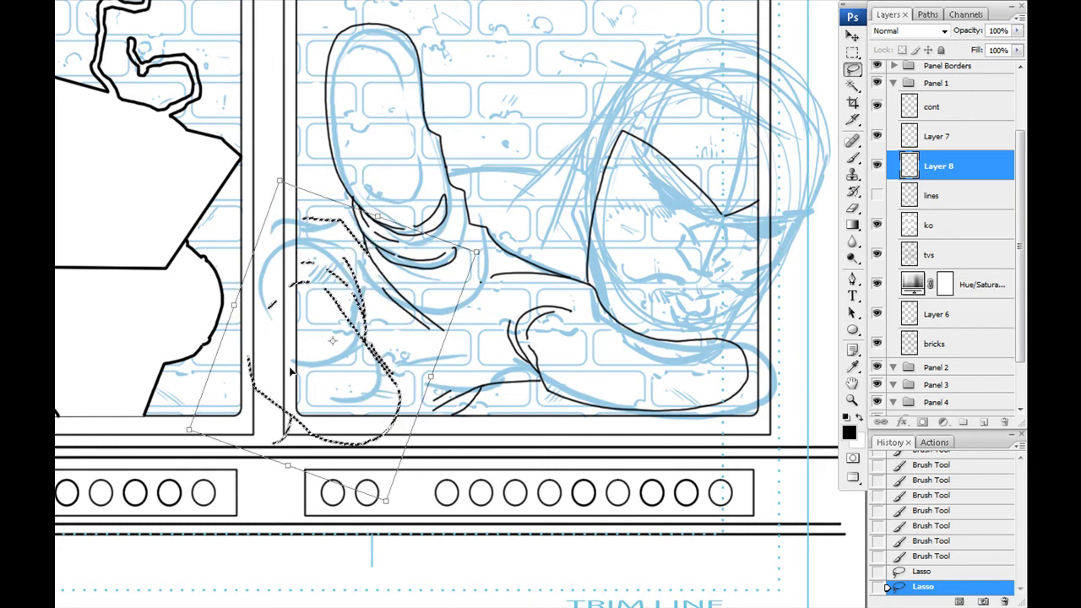
pyautogui.press('Return')
pyautogui.hotkey('ctrl', 'd')
# Erase the stray stroke left of the panel border, then return to the brush.
pyautogui.click(852, 209)
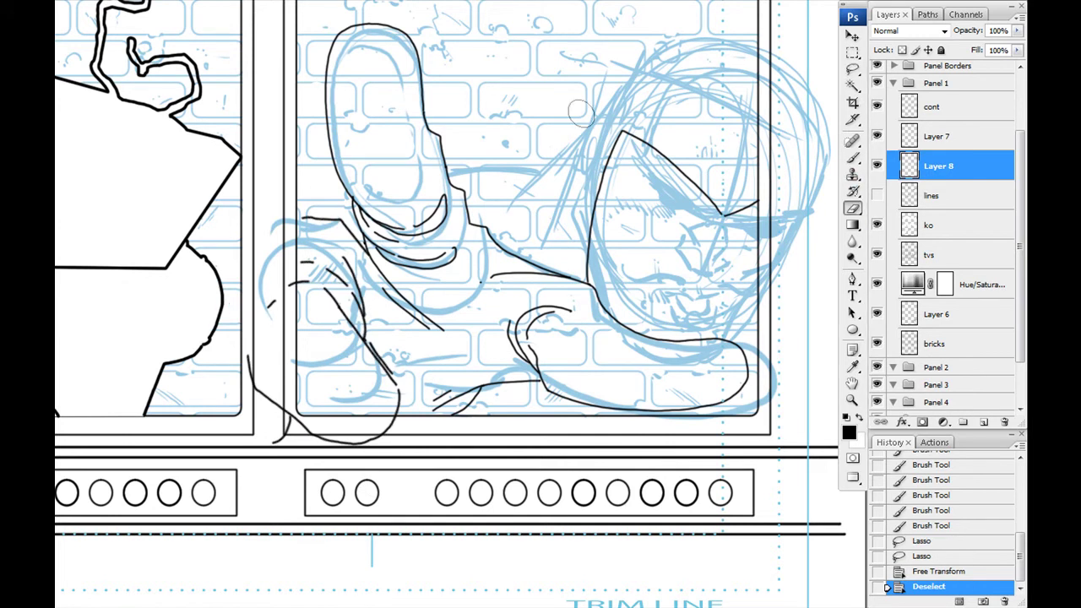
pyautogui.moveTo(272, 350)
pyautogui.mouseDown()
pyautogui.moveTo(286, 431)
pyautogui.moveTo(314, 435)
pyautogui.mouseUp()
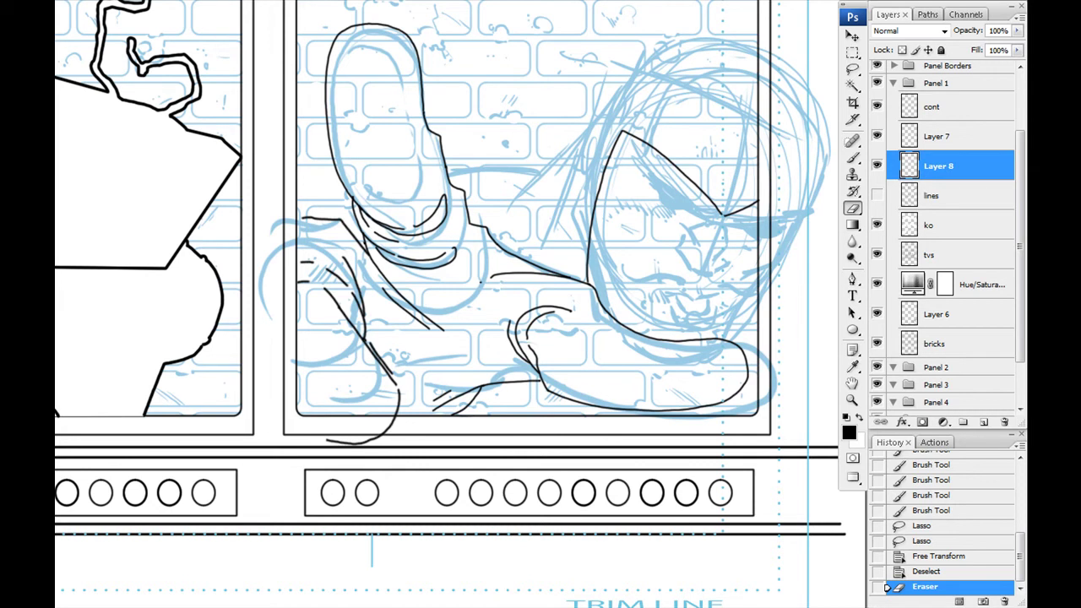
pyautogui.scroll(-1, 344, 370)
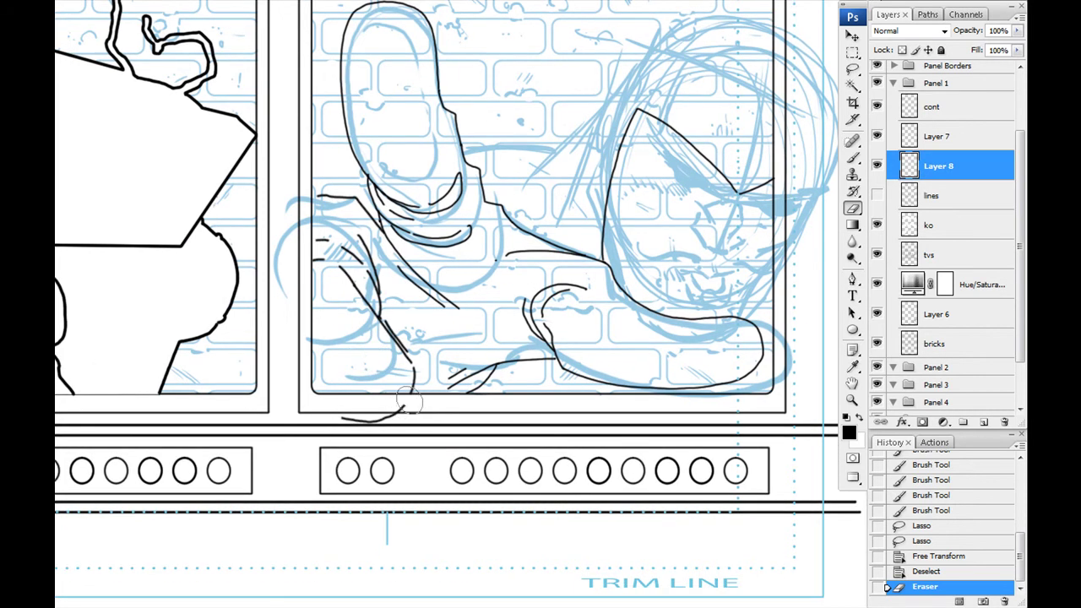
pyautogui.click(326, 416)
pyautogui.press('b')
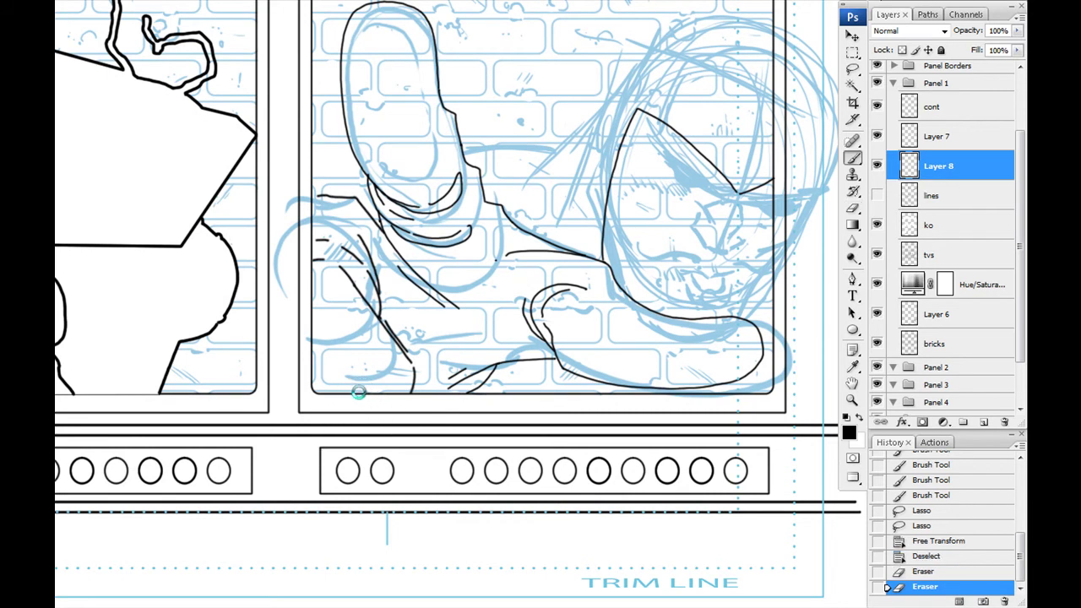
# Leave full-screen view and move the floating page window left.
pyautogui.hotkey('ctrl', '+')
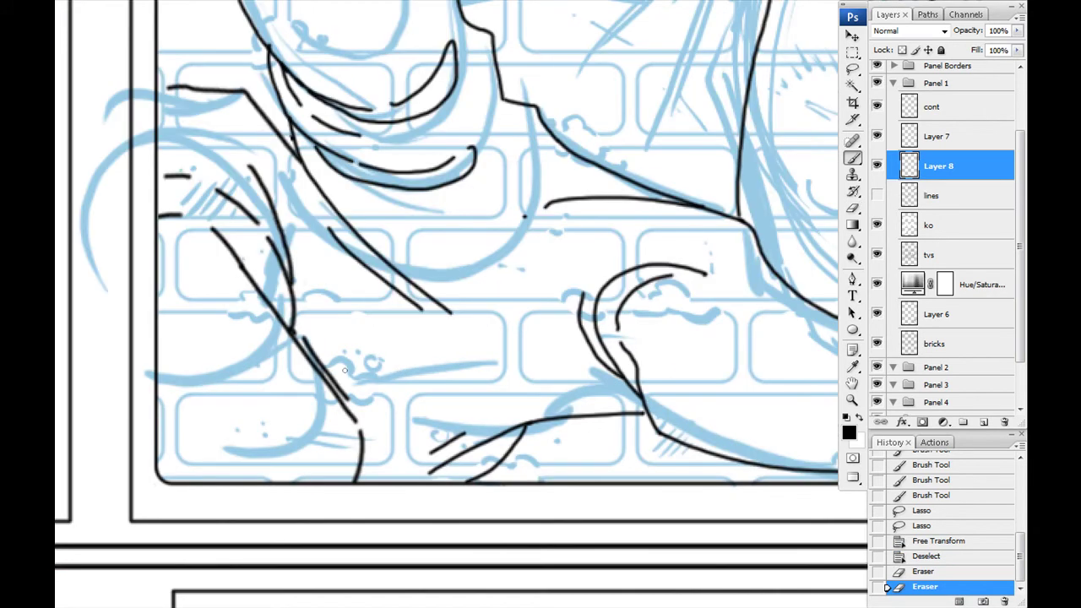
pyautogui.press('Tab')
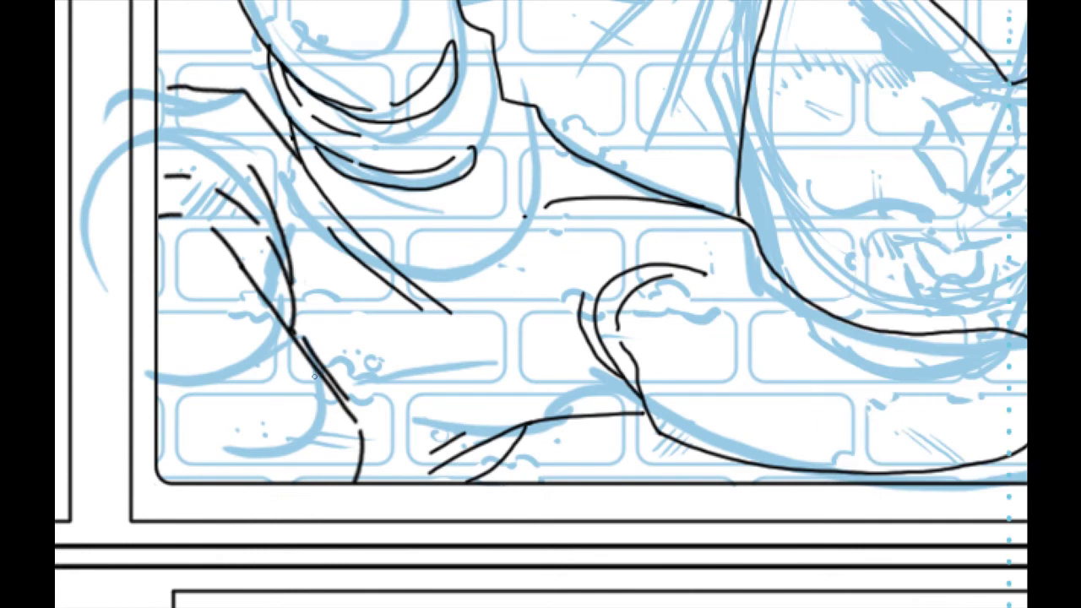
pyautogui.press('Tab')
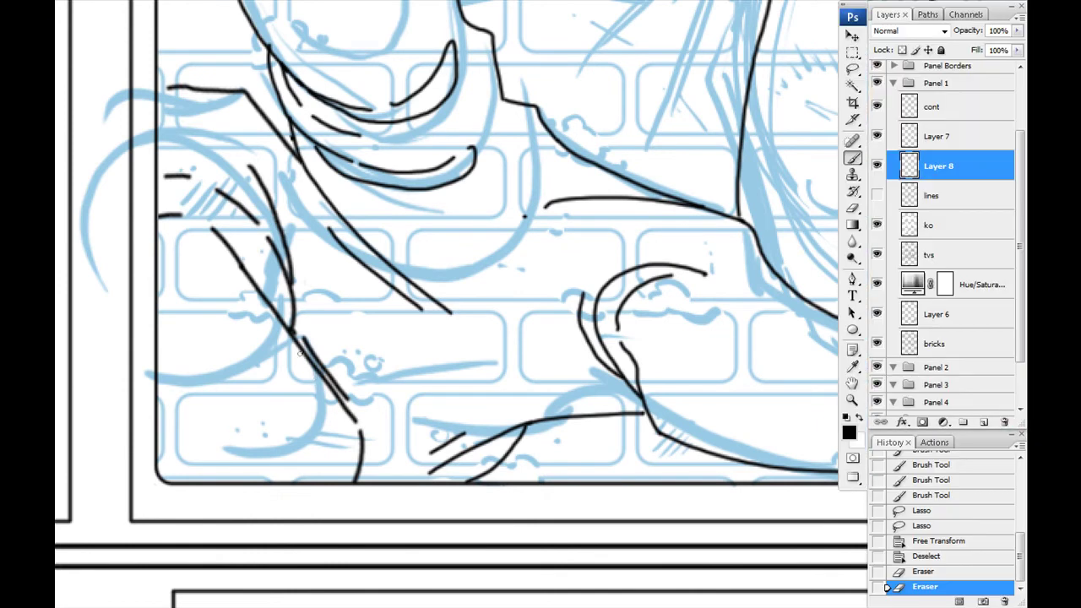
pyautogui.moveTo(505, 355); pyautogui.dragTo(460, 352)
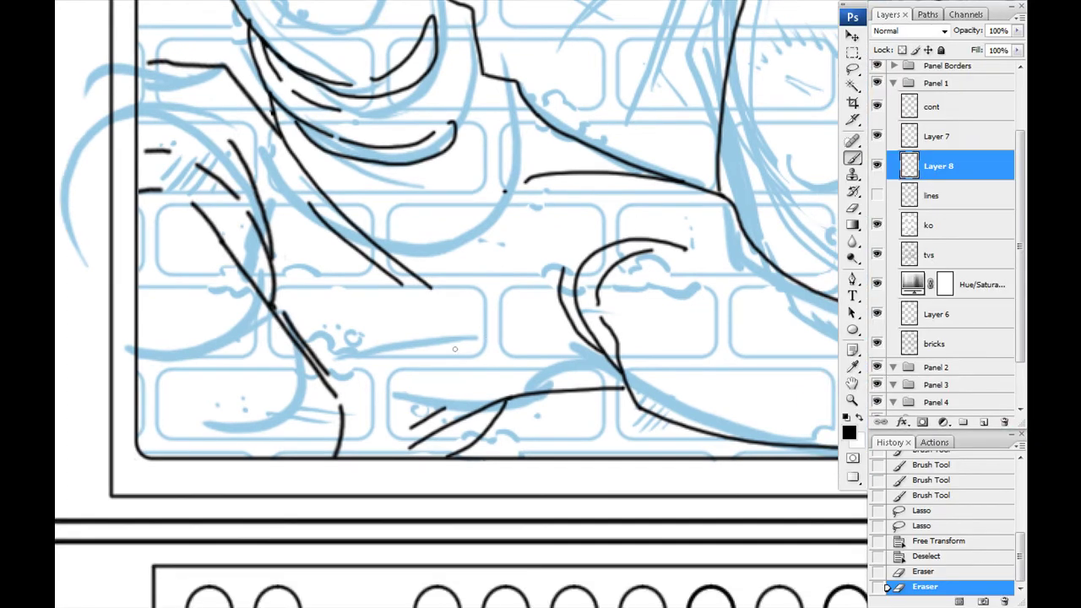
pyautogui.press('f')
pyautogui.moveTo(326, 76); pyautogui.dragTo(172, 59)
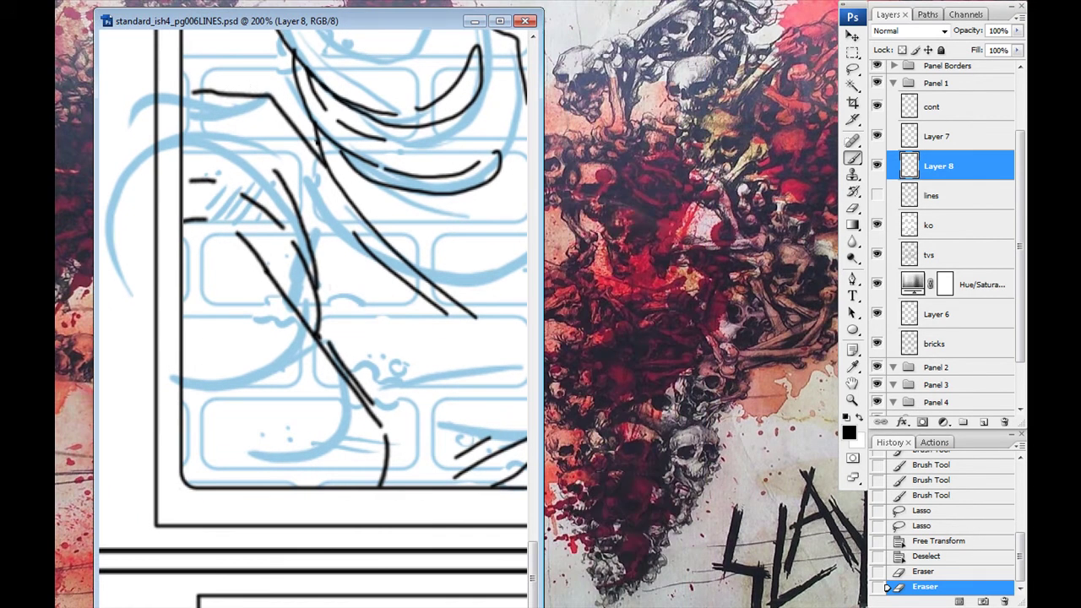
# Place a second page view on the right, zoomed onto the lower-right panel.
pyautogui.hotkey('ctrl', '0')
pyautogui.moveTo(273, 42)
pyautogui.mouseDown()
pyautogui.moveTo(737, 44)
pyautogui.moveTo(737, 33)
pyautogui.mouseUp()
pyautogui.press('z')
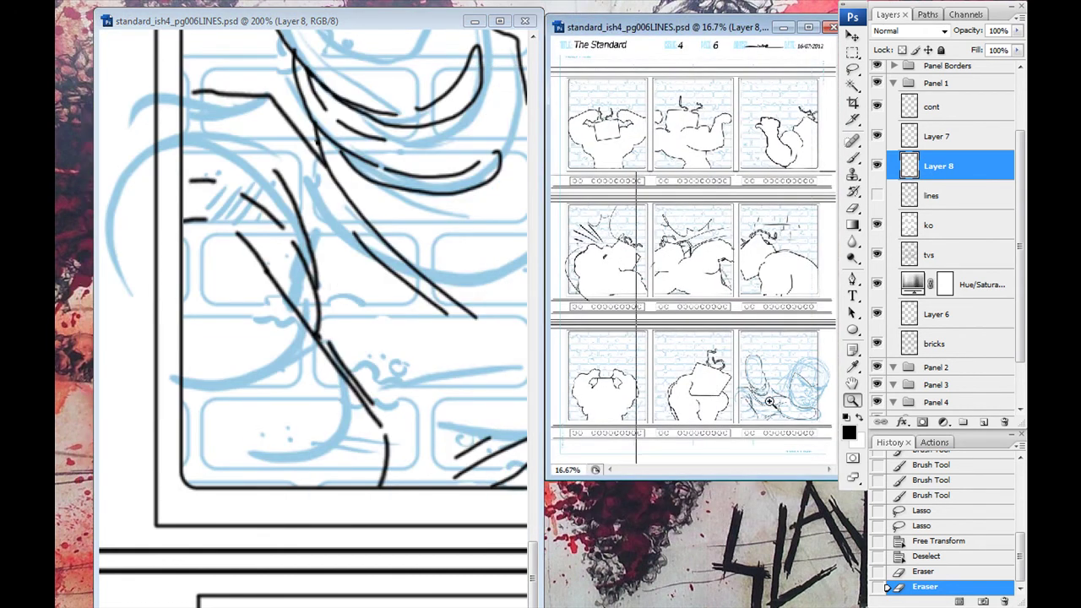
pyautogui.click(748, 417)
pyautogui.click(719, 384)
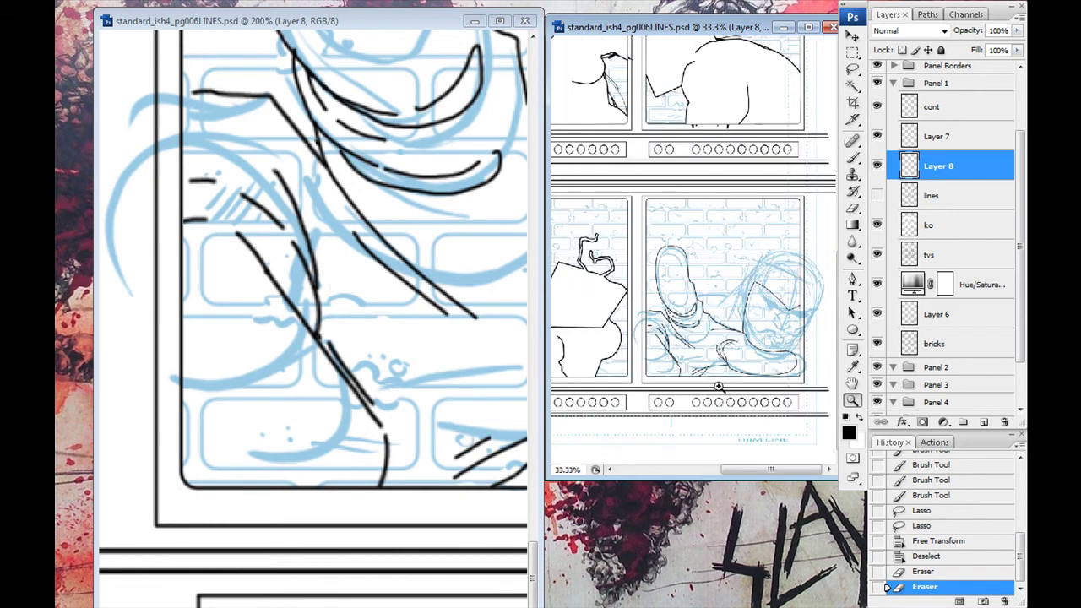
pyautogui.click(694, 402)
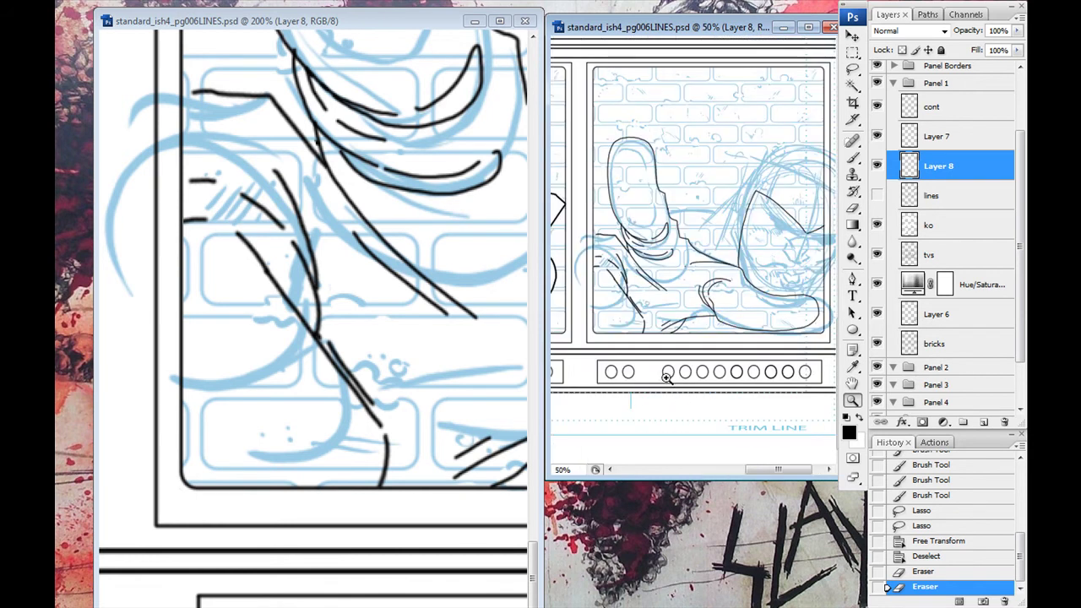
pyautogui.click(351, 29)
pyautogui.moveTo(94, 201); pyautogui.dragTo(82, 201)
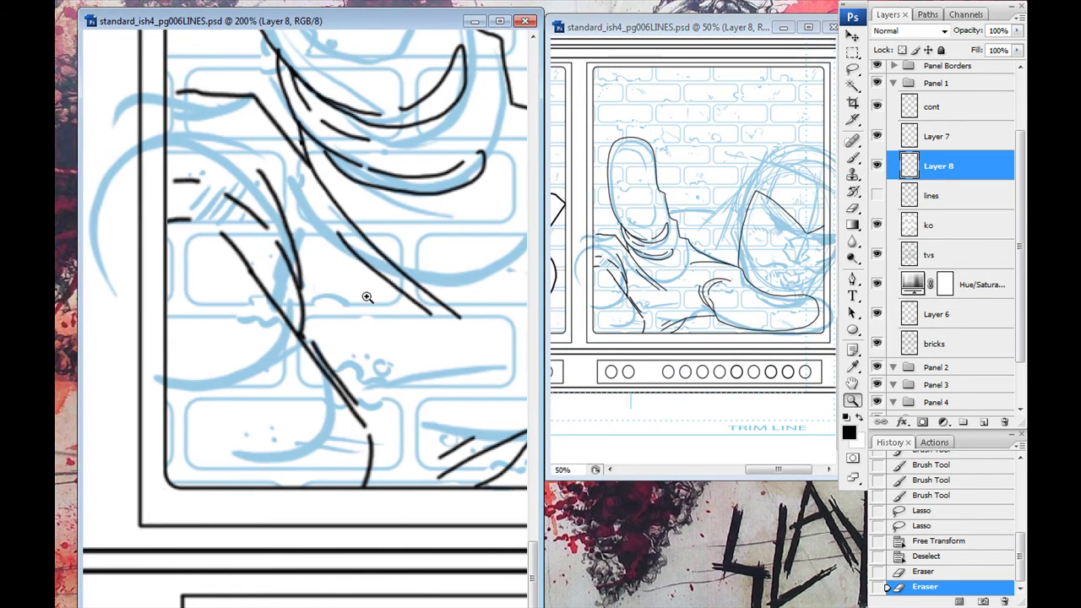
# Widen the close-up window and pan it onto the figure's arm.
pyautogui.moveTo(367, 297); pyautogui.dragTo(411, 331)
pyautogui.press('b')
pyautogui.press('Tab')
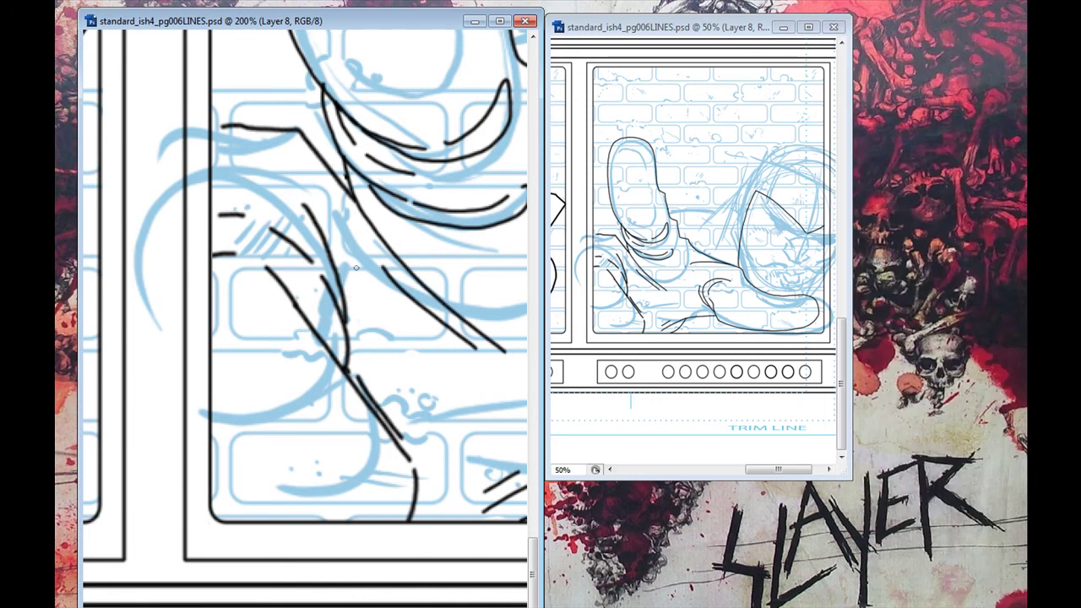
pyautogui.moveTo(650, 29); pyautogui.dragTo(796, 35)
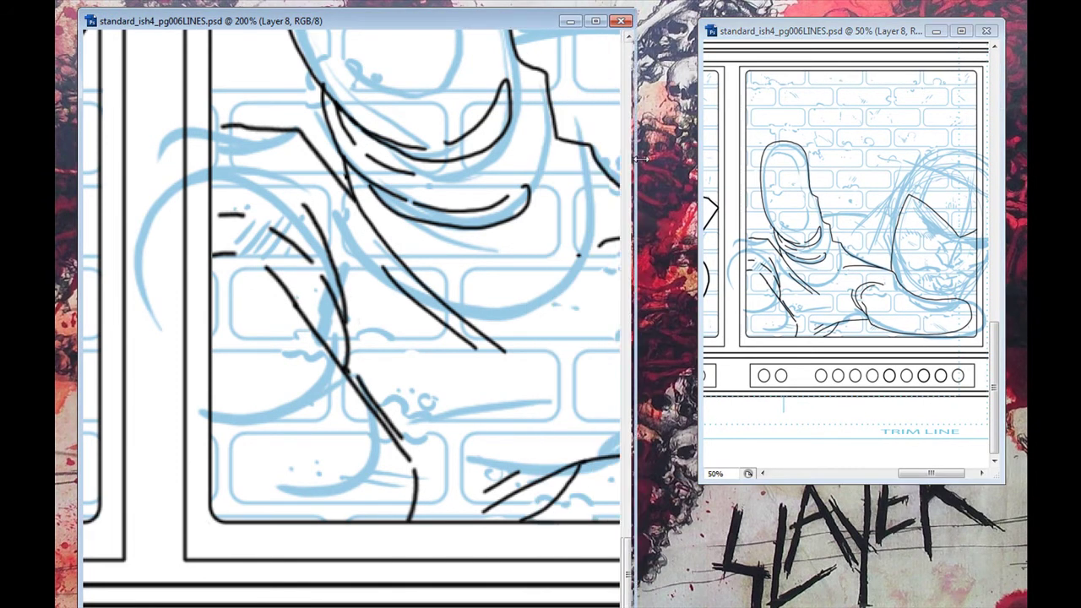
pyautogui.moveTo(542, 156); pyautogui.dragTo(673, 156)
pyautogui.moveTo(447, 292); pyautogui.dragTo(332, 211)
pyautogui.moveTo(422, 355); pyautogui.dragTo(320, 253)
pyautogui.moveTo(473, 363)
pyautogui.mouseDown()
pyautogui.moveTo(293, 336)
pyautogui.moveTo(324, 404)
pyautogui.mouseUp()
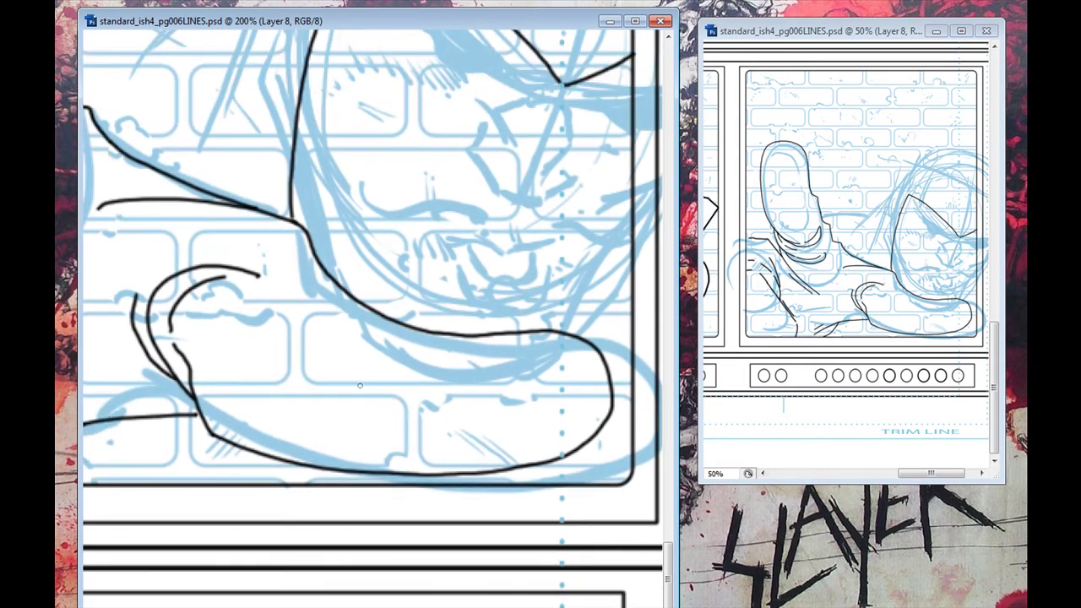
pyautogui.press('Tab')
pyautogui.press('Tab')
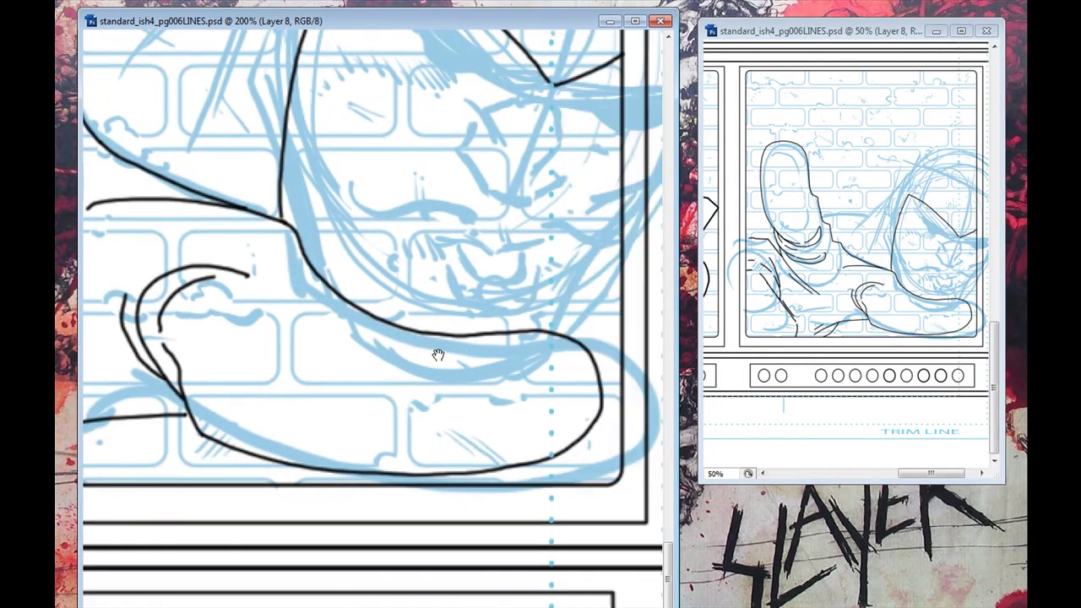
# Ink the hood's top, right side and bottom, plus a short chin line.
pyautogui.moveTo(530, 342)
pyautogui.mouseDown()
pyautogui.moveTo(473, 325)
pyautogui.moveTo(363, 331)
pyautogui.moveTo(189, 297)
pyautogui.mouseUp()
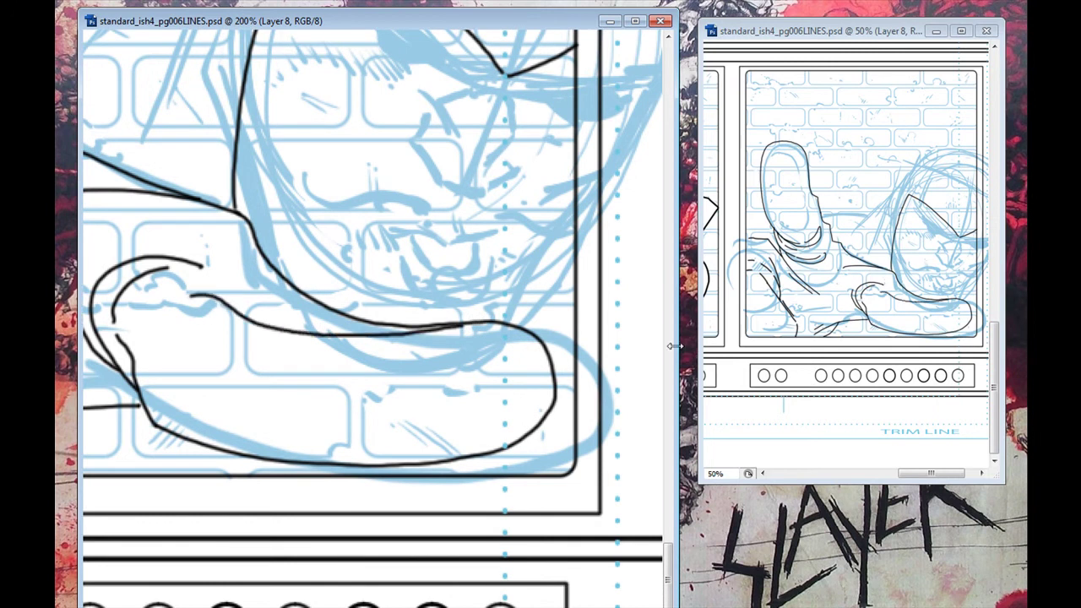
pyautogui.moveTo(228, 345)
pyautogui.mouseDown()
pyautogui.moveTo(506, 557)
pyautogui.moveTo(506, 515)
pyautogui.mouseUp()
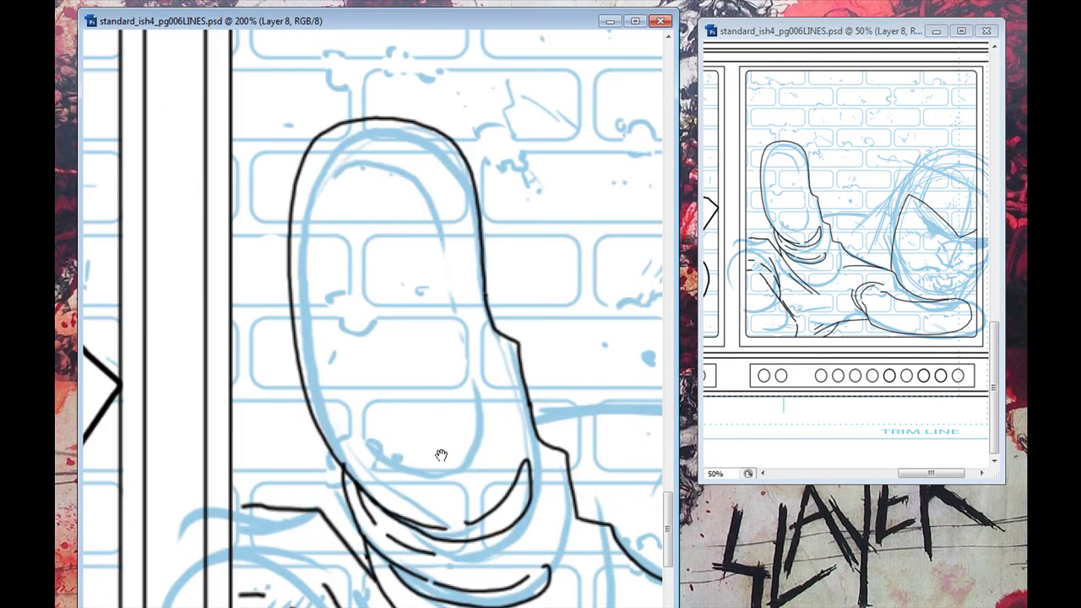
pyautogui.moveTo(314, 168)
pyautogui.mouseDown()
pyautogui.moveTo(355, 133)
pyautogui.moveTo(457, 299)
pyautogui.mouseUp()
pyautogui.moveTo(477, 380)
pyautogui.mouseDown()
pyautogui.moveTo(486, 417)
pyautogui.moveTo(417, 490)
pyautogui.moveTo(348, 436)
pyautogui.mouseUp()
pyautogui.moveTo(337, 382); pyautogui.dragTo(338, 331)
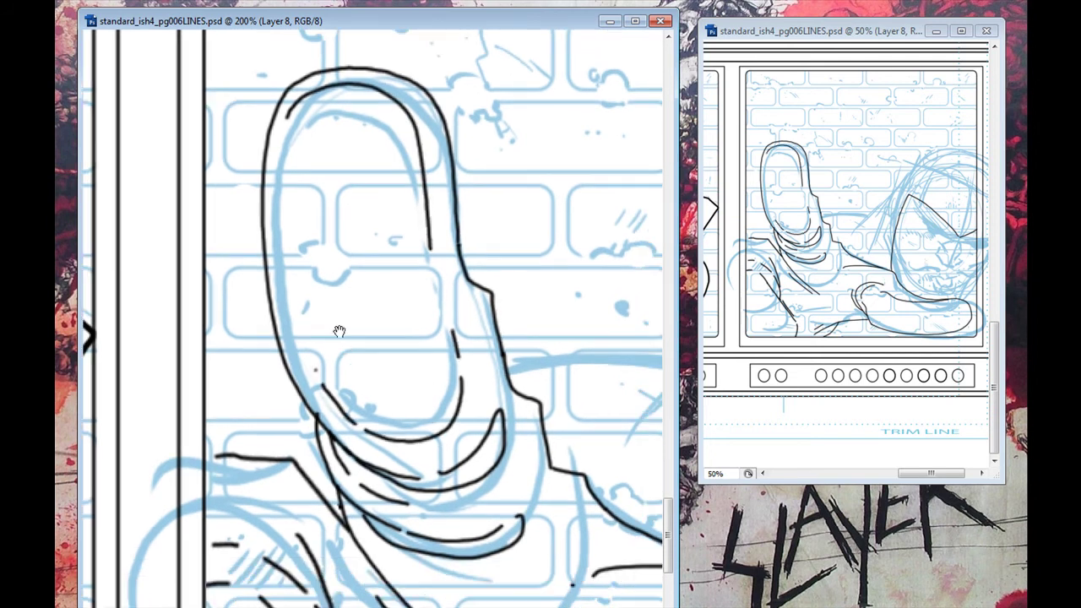
pyautogui.moveTo(426, 380); pyautogui.dragTo(435, 419)
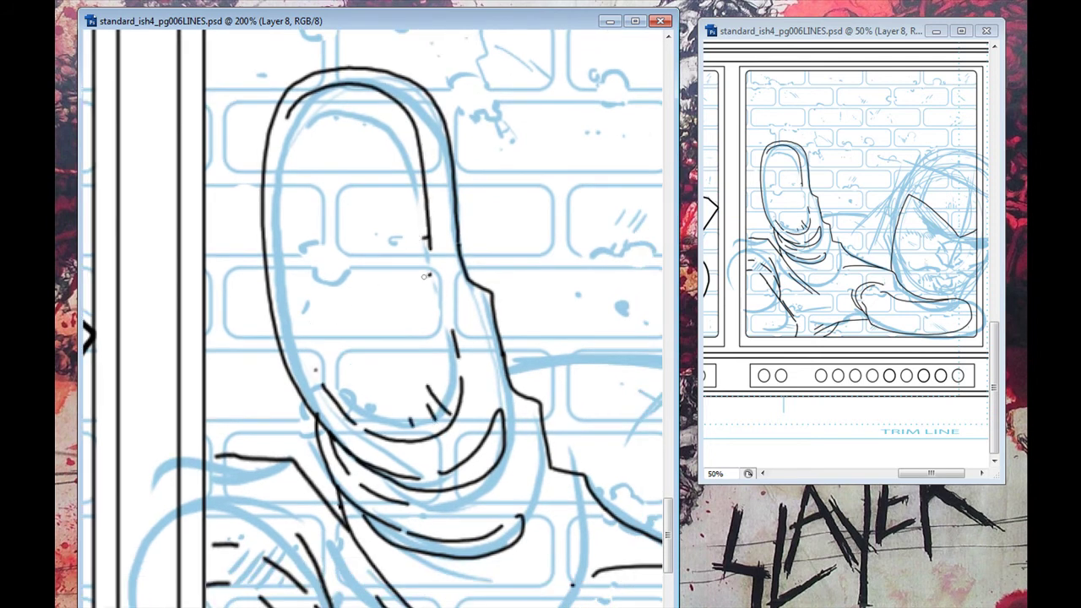
# Ink short lines along the hood's inner and left edges, then close the second window.
pyautogui.moveTo(425, 276); pyautogui.dragTo(470, 390)
pyautogui.moveTo(334, 228); pyautogui.dragTo(342, 266)
pyautogui.moveTo(325, 267); pyautogui.dragTo(337, 292)
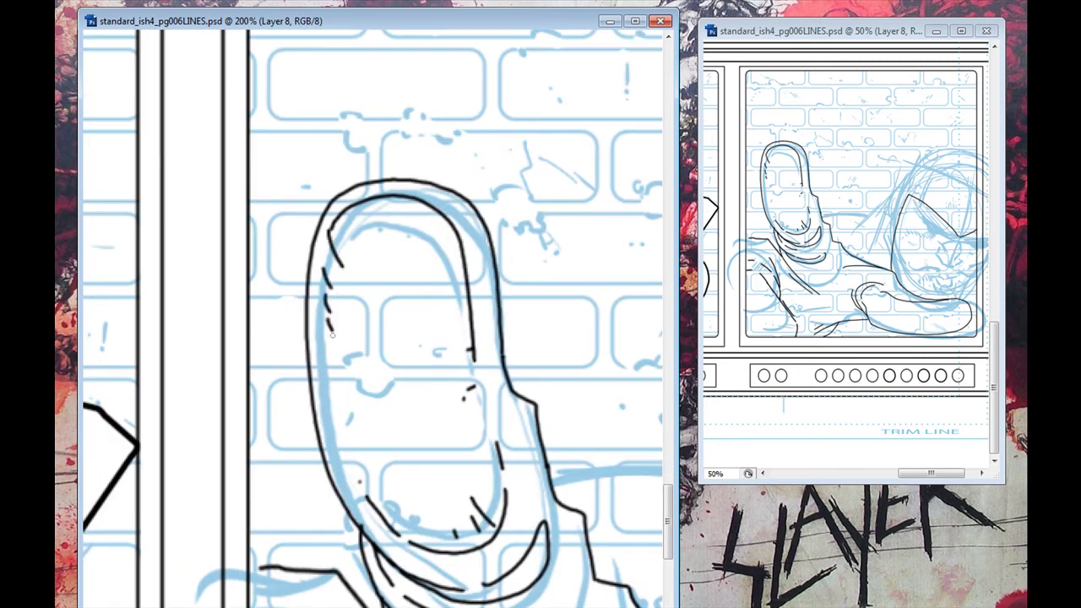
pyautogui.moveTo(350, 437); pyautogui.dragTo(341, 138)
pyautogui.moveTo(293, 315); pyautogui.dragTo(276, 284)
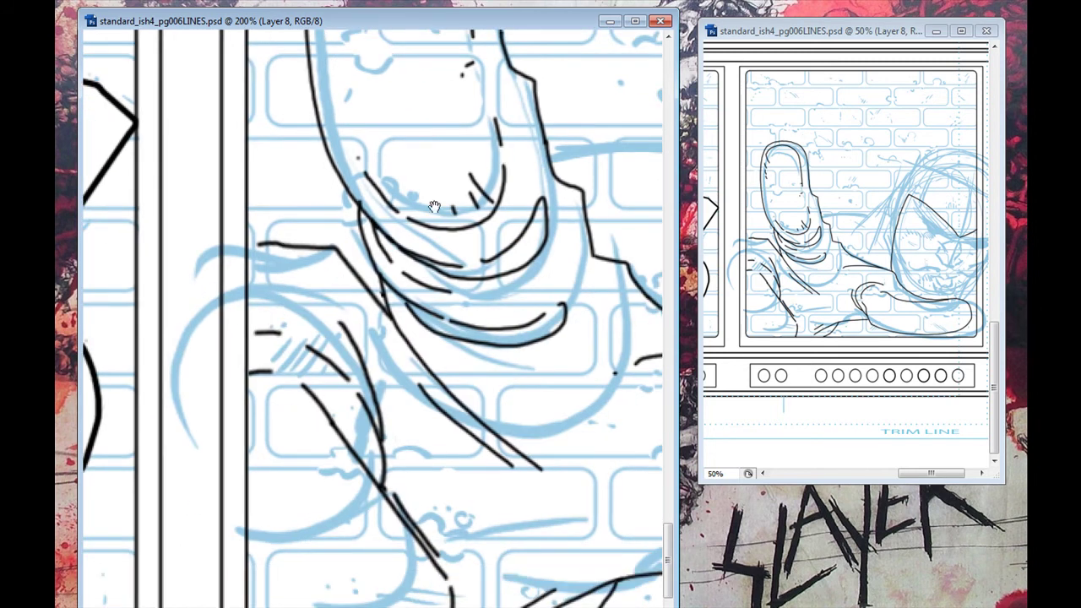
pyautogui.click(986, 30)
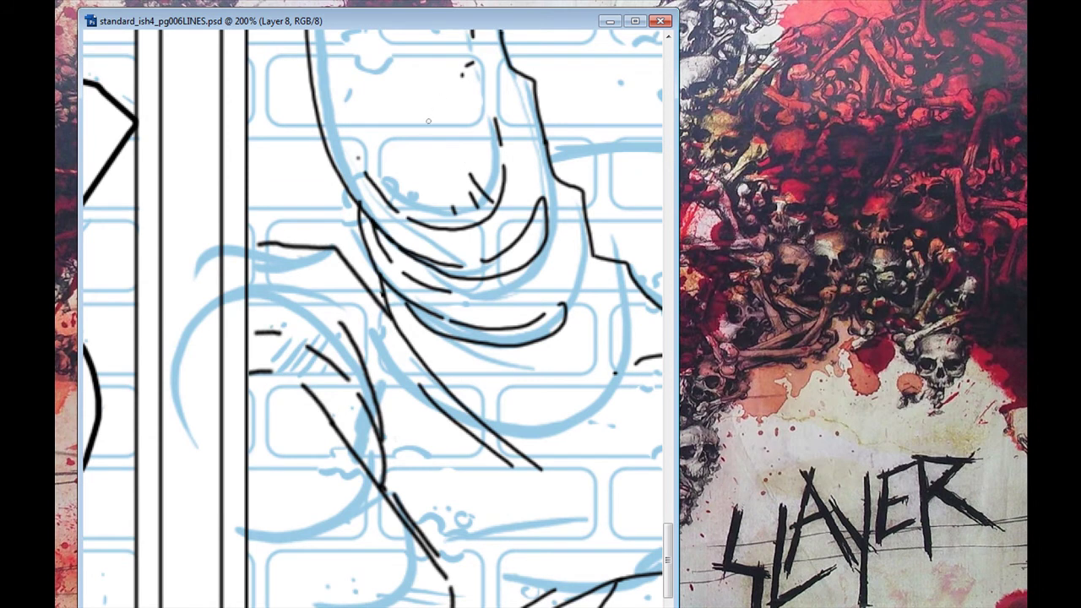
# Ink a curved line across the figure's shoulder on Layer 8, undoing and erasing stray strokes.
pyautogui.press('f')
pyautogui.press('f')
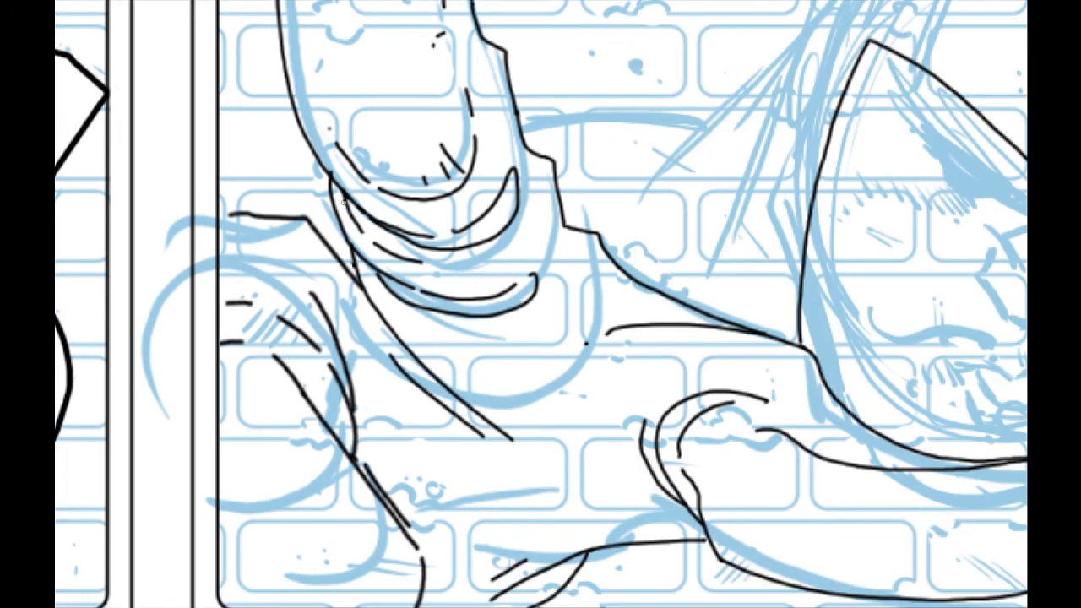
pyautogui.press('Tab')
pyautogui.moveTo(502, 385)
pyautogui.mouseDown()
pyautogui.moveTo(325, 332)
pyautogui.moveTo(303, 336)
pyautogui.mouseUp()
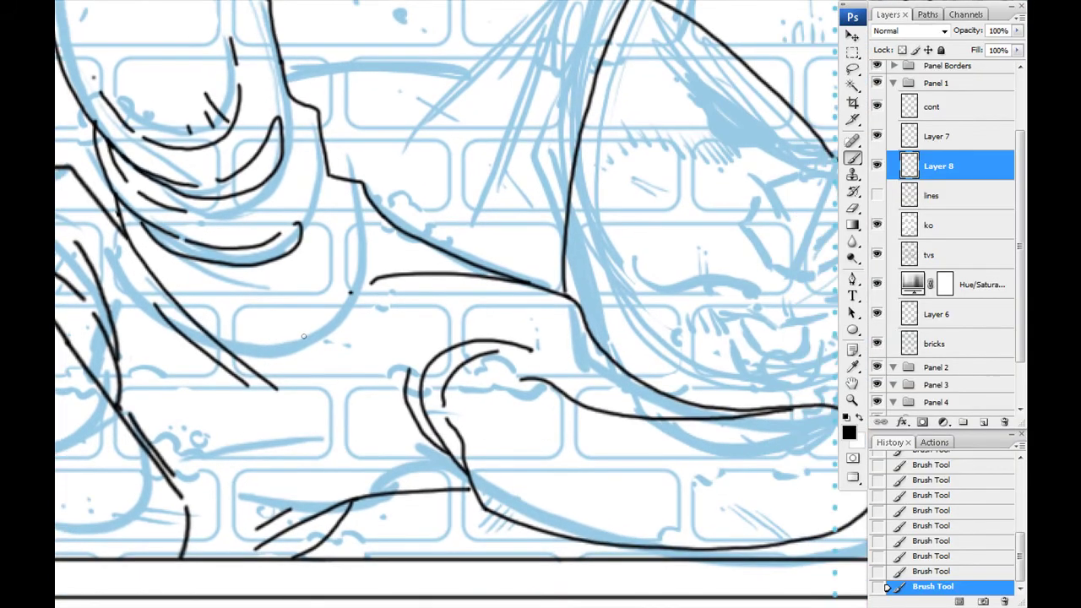
pyautogui.moveTo(152, 302); pyautogui.dragTo(287, 353)
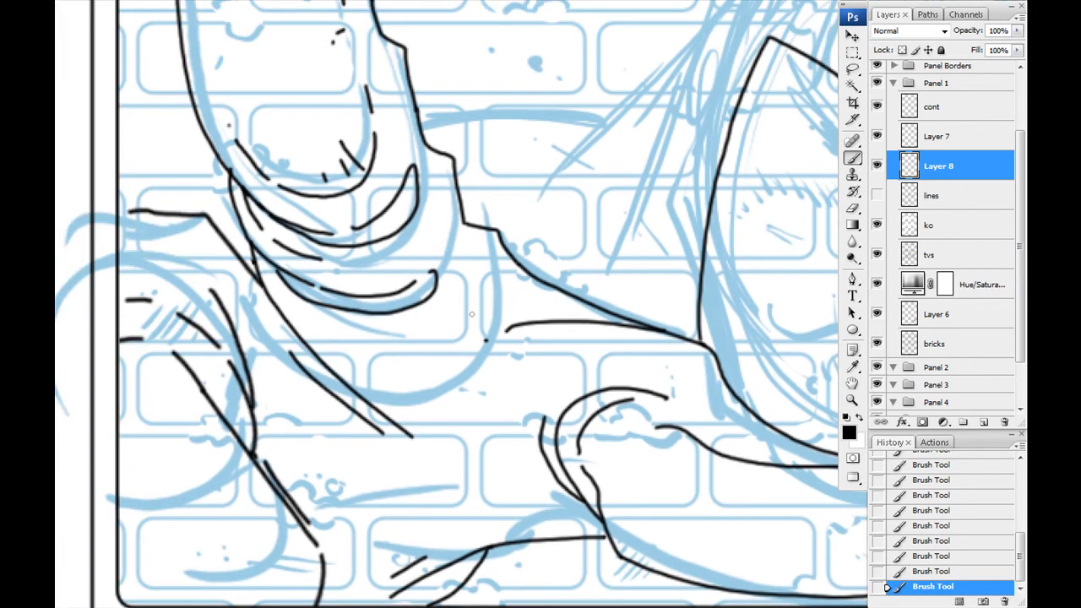
pyautogui.moveTo(484, 302); pyautogui.dragTo(366, 363)
pyautogui.moveTo(334, 359); pyautogui.dragTo(295, 338)
pyautogui.hotkey('ctrl', 'z')
pyautogui.press('e')
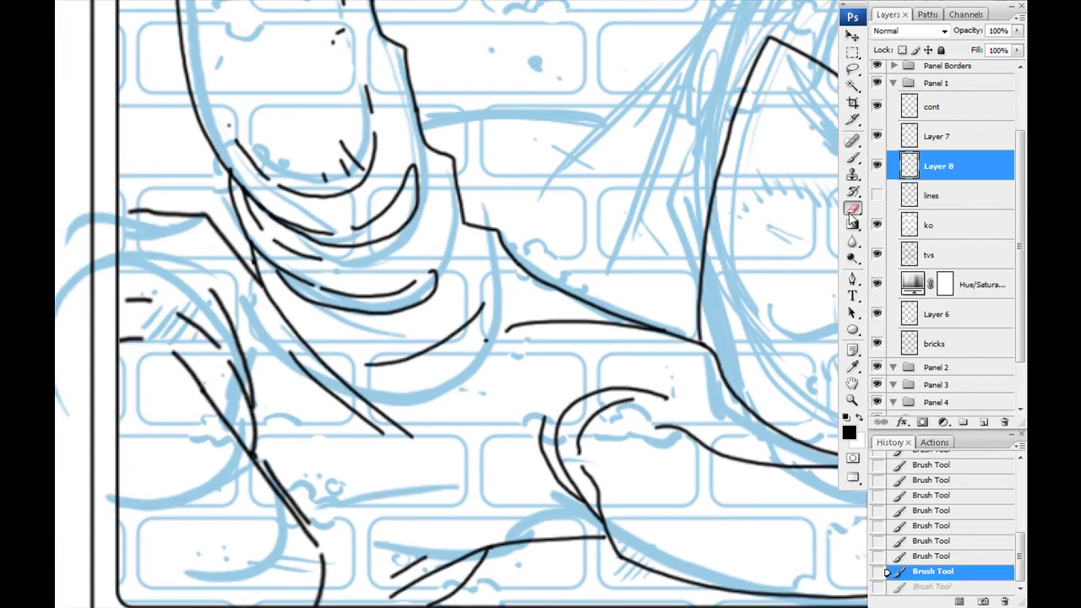
pyautogui.moveTo(287, 334); pyautogui.dragTo(254, 287)
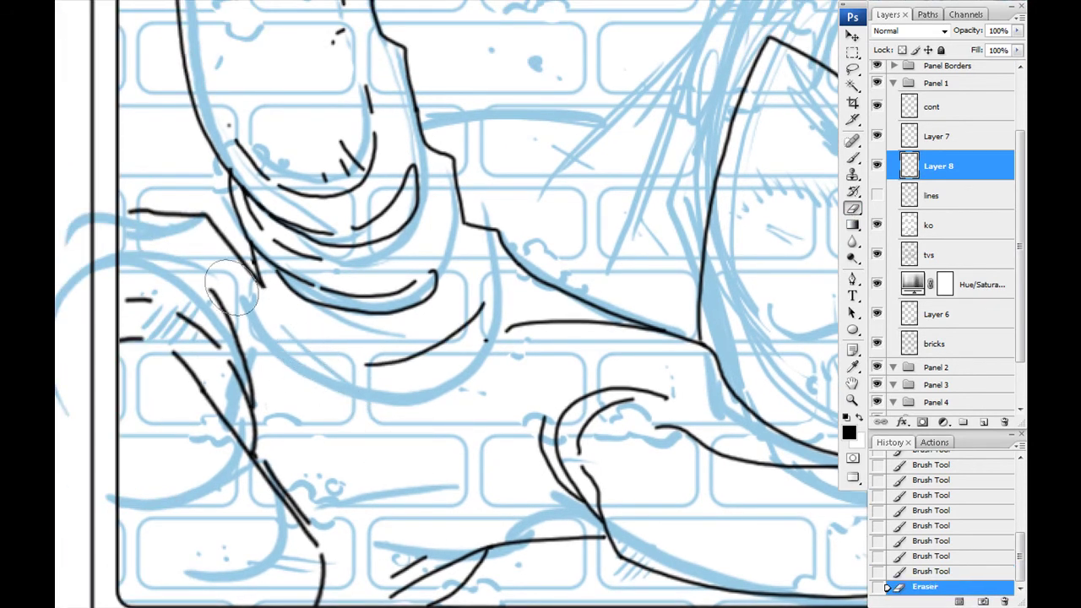
# Redraw the long shoulder line with short tick strokes and erase the overlapping double line.
pyautogui.moveTo(281, 374); pyautogui.dragTo(335, 413)
pyautogui.moveTo(317, 341); pyautogui.dragTo(463, 384)
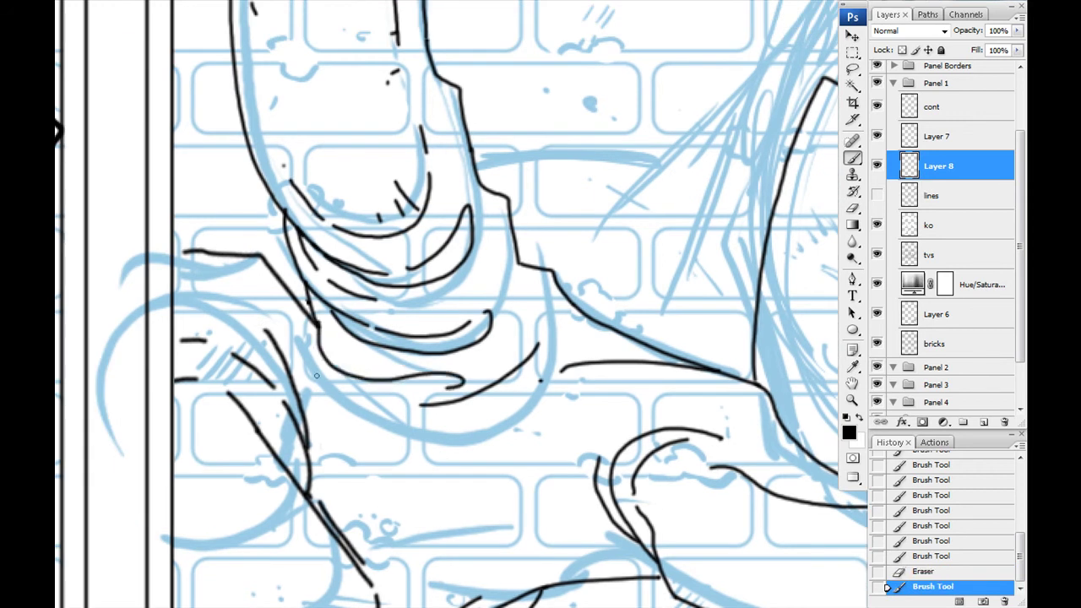
pyautogui.hotkey('ctrl', 'z')
pyautogui.moveTo(317, 336)
pyautogui.mouseDown()
pyautogui.moveTo(371, 419)
pyautogui.moveTo(373, 442)
pyautogui.mouseUp()
pyautogui.moveTo(358, 452)
pyautogui.mouseDown()
pyautogui.moveTo(376, 462)
pyautogui.moveTo(336, 328)
pyautogui.mouseUp()
pyautogui.moveTo(339, 291)
pyautogui.mouseDown()
pyautogui.moveTo(338, 340)
pyautogui.moveTo(391, 440)
pyautogui.moveTo(393, 503)
pyautogui.mouseUp()
pyautogui.click(853, 224)
# Ink three strokes along the figure's arm with the Brush.
pyautogui.press('b')
pyautogui.moveTo(354, 473); pyautogui.dragTo(387, 433)
pyautogui.moveTo(297, 422); pyautogui.dragTo(306, 432)
pyautogui.moveTo(322, 454); pyautogui.dragTo(341, 478)
# Outline the fist with its knuckles and add small detail strokes nearby.
pyautogui.moveTo(296, 418); pyautogui.dragTo(194, 463)
pyautogui.moveTo(519, 355)
pyautogui.mouseDown()
pyautogui.moveTo(545, 373)
pyautogui.moveTo(519, 353)
pyautogui.mouseUp()
pyautogui.moveTo(475, 371)
pyautogui.mouseDown()
pyautogui.moveTo(438, 403)
pyautogui.moveTo(473, 430)
pyautogui.mouseUp()
pyautogui.moveTo(479, 420); pyautogui.dragTo(518, 431)
pyautogui.moveTo(535, 411); pyautogui.dragTo(534, 413)
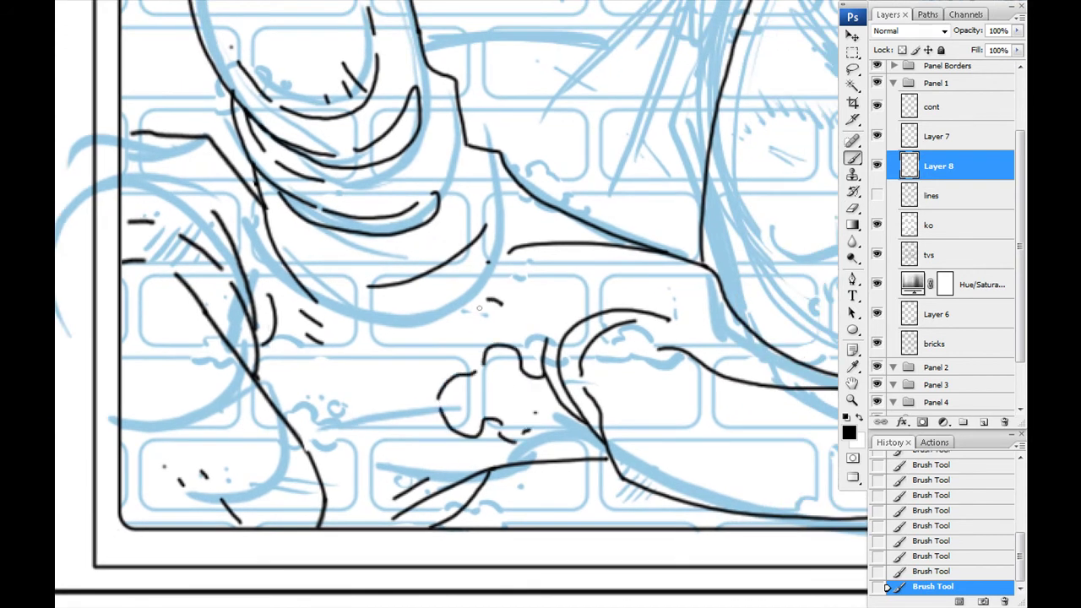
pyautogui.moveTo(479, 309); pyautogui.dragTo(111, 252)
pyautogui.moveTo(449, 413); pyautogui.dragTo(471, 402)
# Check Layer 8's linework, turn the lines layer's face back on, and zoom out.
pyautogui.moveTo(481, 404); pyautogui.dragTo(484, 417)
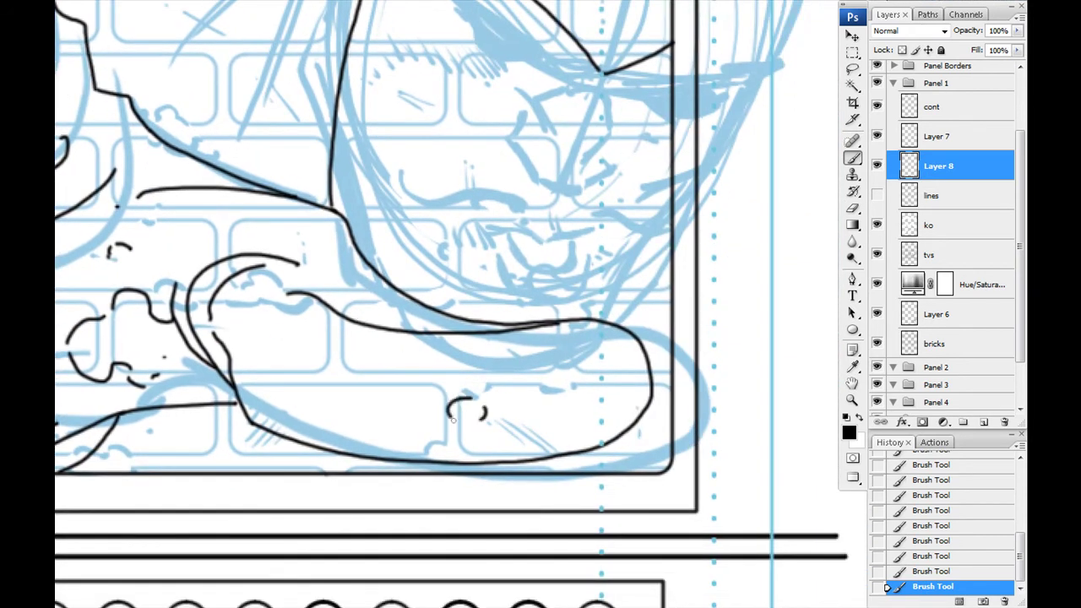
pyautogui.moveTo(276, 285); pyautogui.dragTo(444, 394)
pyautogui.moveTo(398, 350)
pyautogui.mouseDown()
pyautogui.moveTo(424, 378)
pyautogui.moveTo(430, 408)
pyautogui.moveTo(387, 393)
pyautogui.moveTo(366, 427)
pyautogui.mouseUp()
pyautogui.click(877, 166)
pyautogui.click(876, 168)
pyautogui.moveTo(257, 390)
pyautogui.mouseDown()
pyautogui.moveTo(311, 475)
pyautogui.moveTo(412, 317)
pyautogui.mouseUp()
pyautogui.click(877, 196)
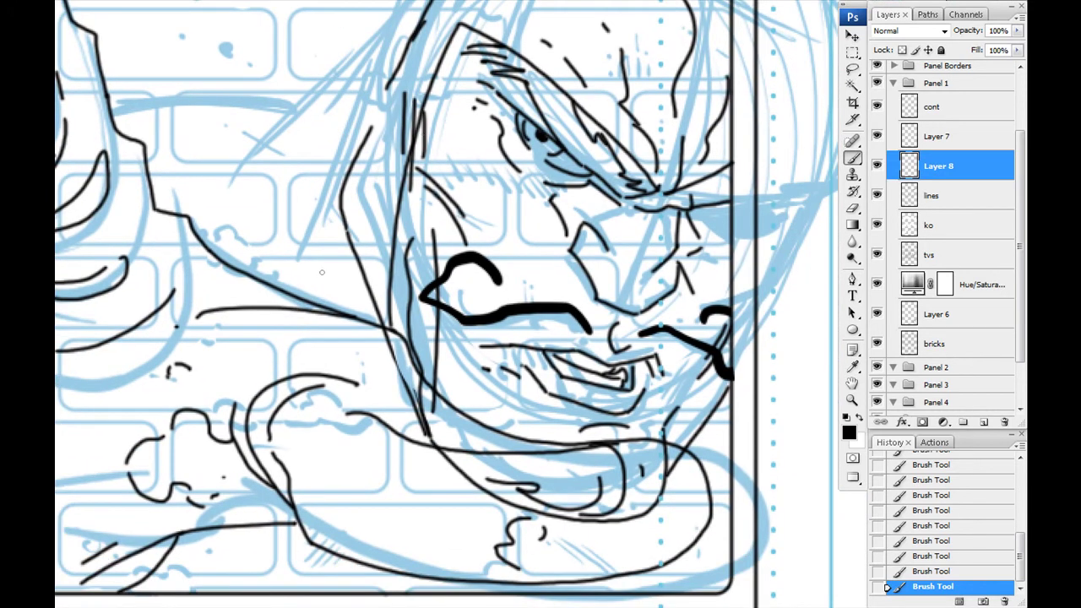
pyautogui.hotkey('ctrl', '-')
pyautogui.hotkey('ctrl', '-')
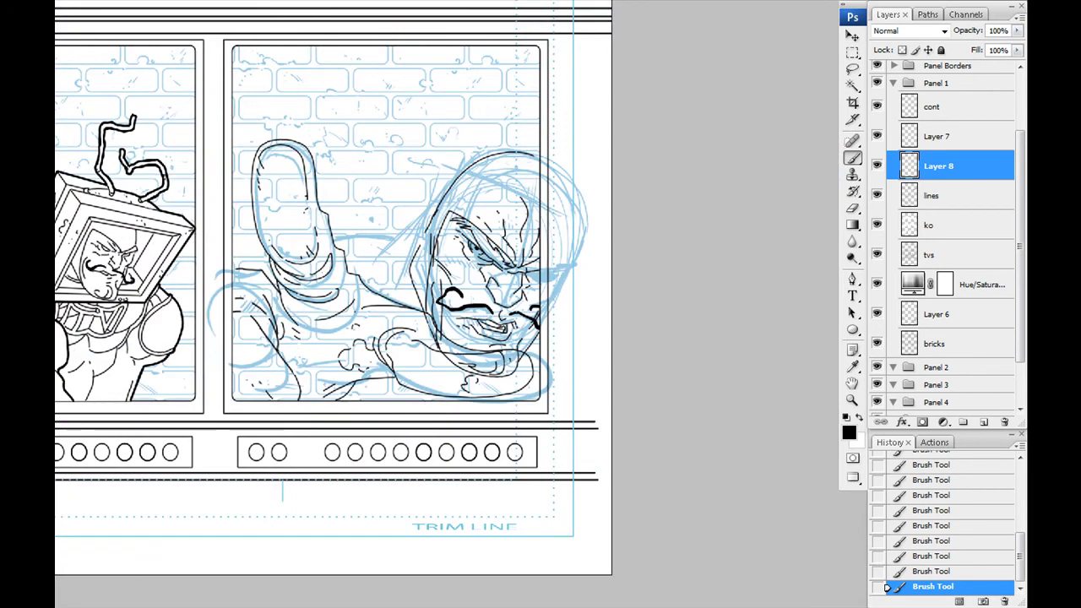
# On the lines layer, lasso the face linework, move it into place, and deselect.
pyautogui.hotkey('ctrl', '+')
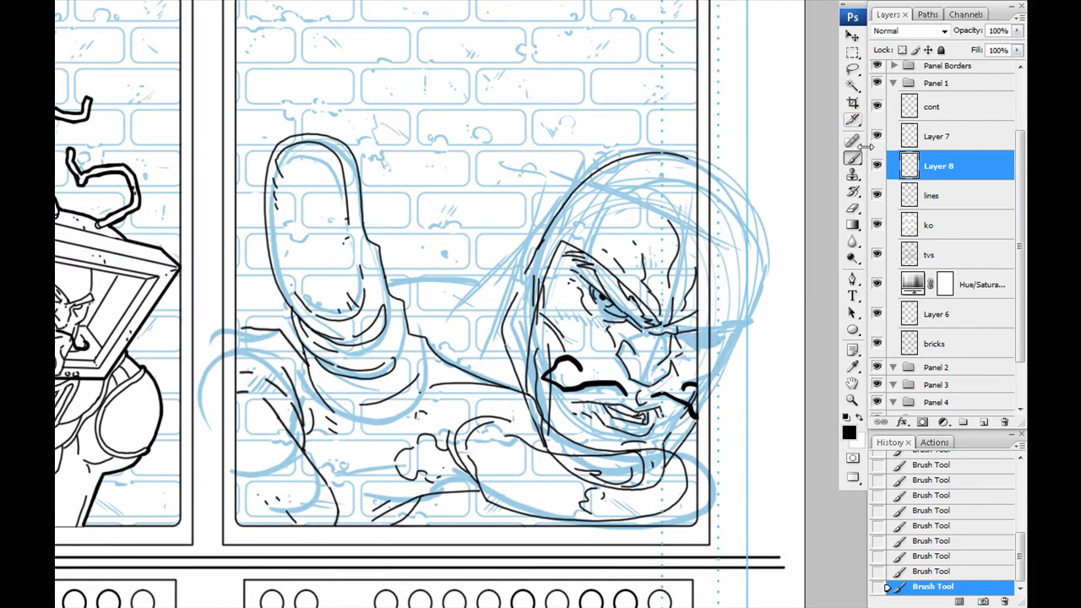
pyautogui.click(932, 195)
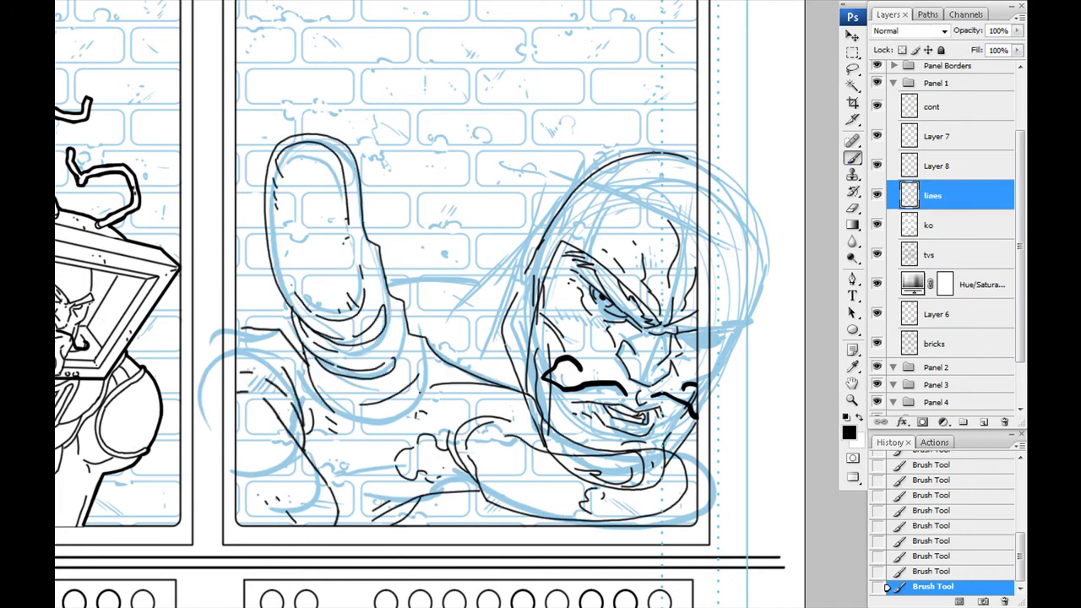
pyautogui.press('l')
pyautogui.moveTo(663, 108); pyautogui.dragTo(506, 126)
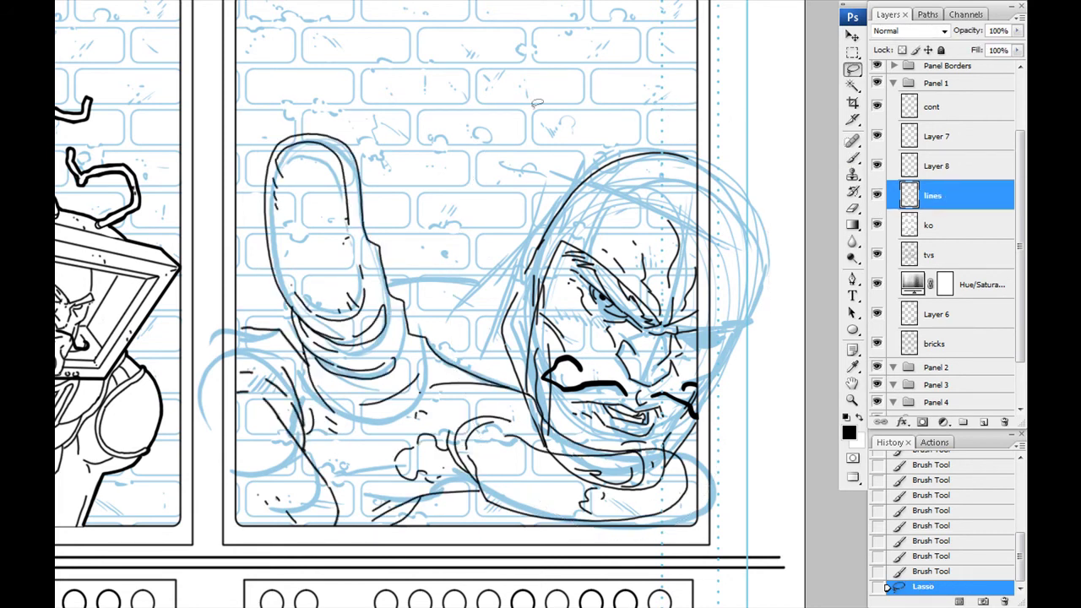
pyautogui.moveTo(513, 380); pyautogui.dragTo(533, 373)
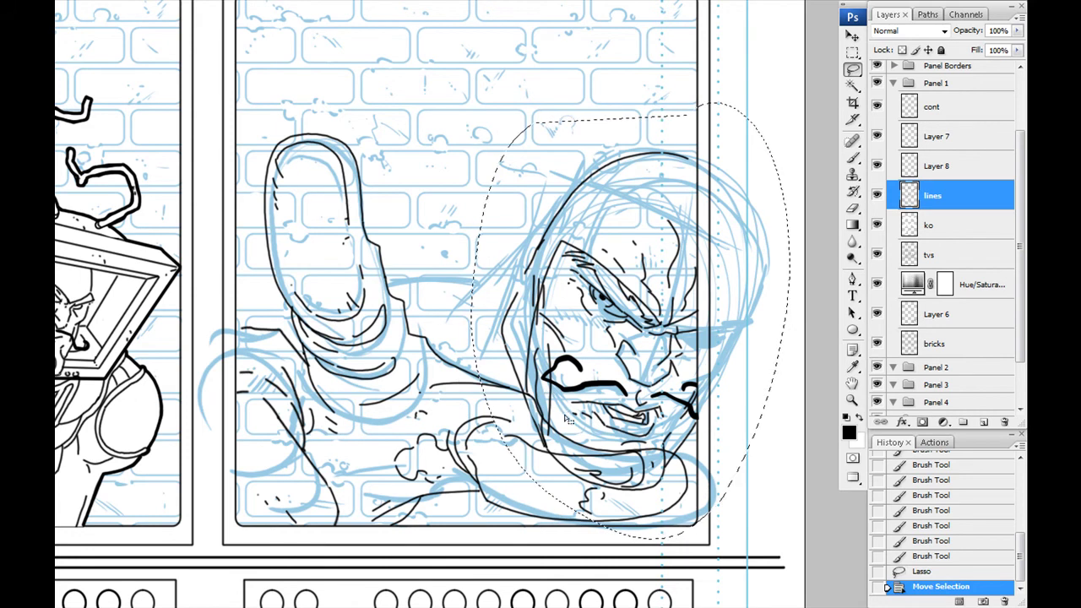
pyautogui.press('v')
pyautogui.moveTo(560, 413); pyautogui.dragTo(533, 403)
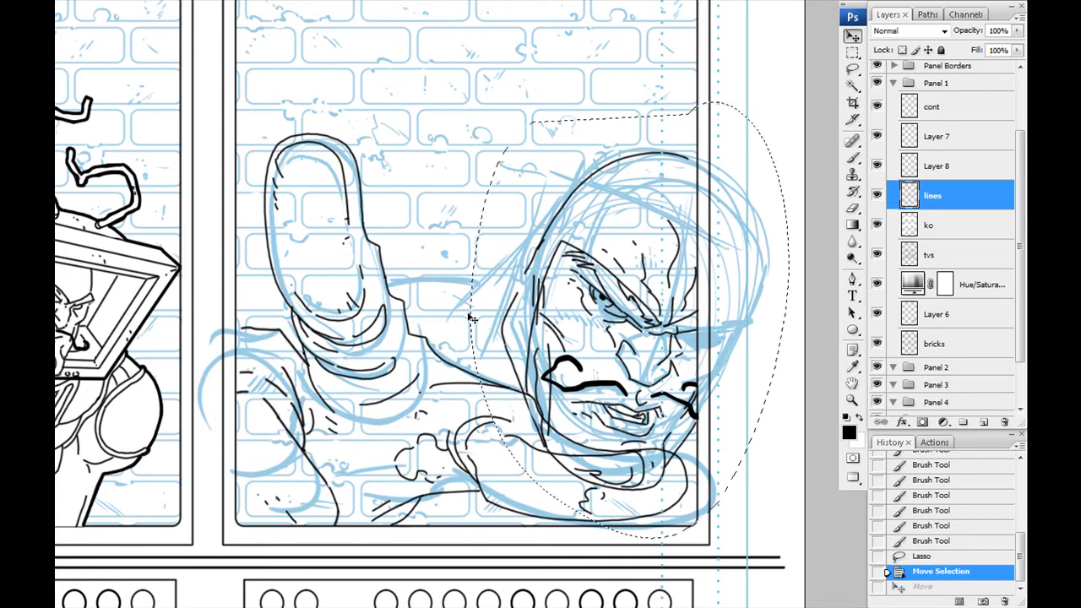
pyautogui.hotkey('ctrl', 'd')
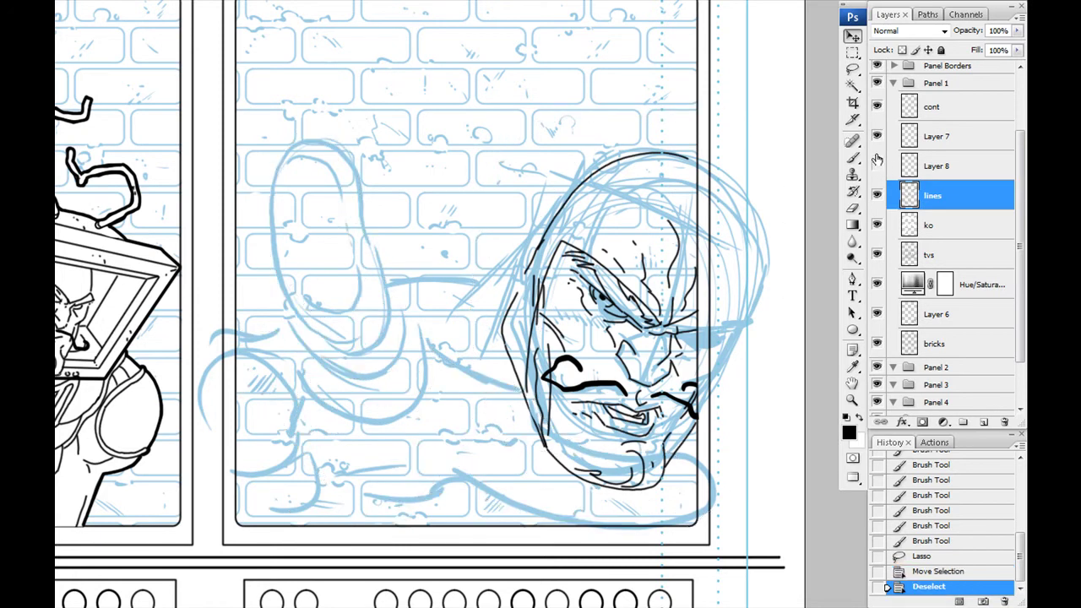
# Place Layer 7 directly above the lines layer and merge it down.
pyautogui.moveTo(932, 141); pyautogui.dragTo(933, 182)
pyautogui.hotkey('ctrl', 'e')
pyautogui.click(876, 166)
pyautogui.click(877, 165)
# Lasso the merged face lines, nudge them with arrow keys until aligned, then deselect.
pyautogui.press('l')
pyautogui.moveTo(633, 123); pyautogui.dragTo(532, 181)
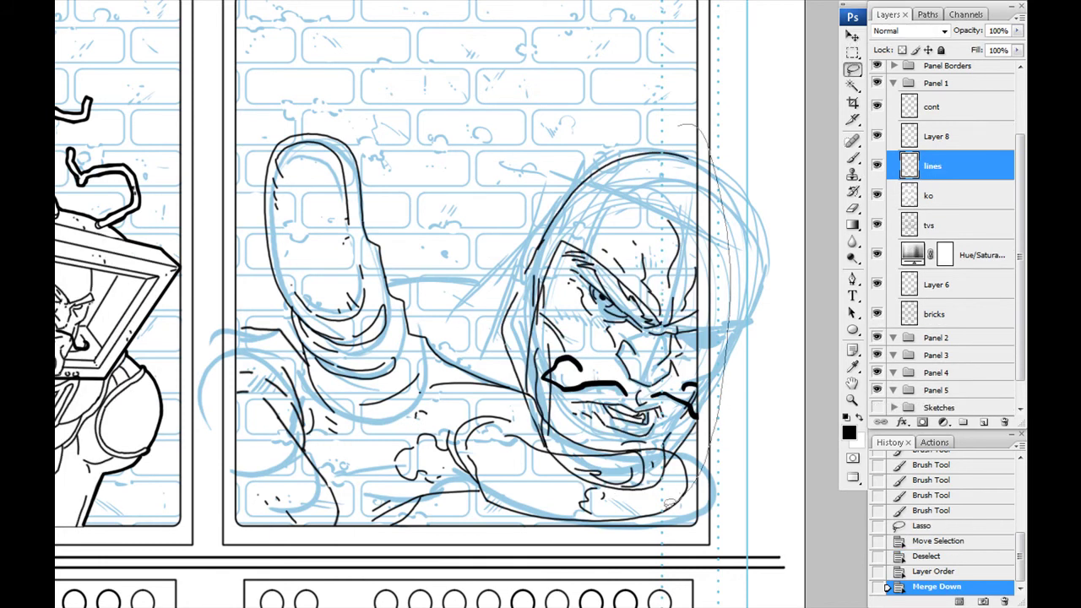
pyautogui.press('v')
pyautogui.press('Right')
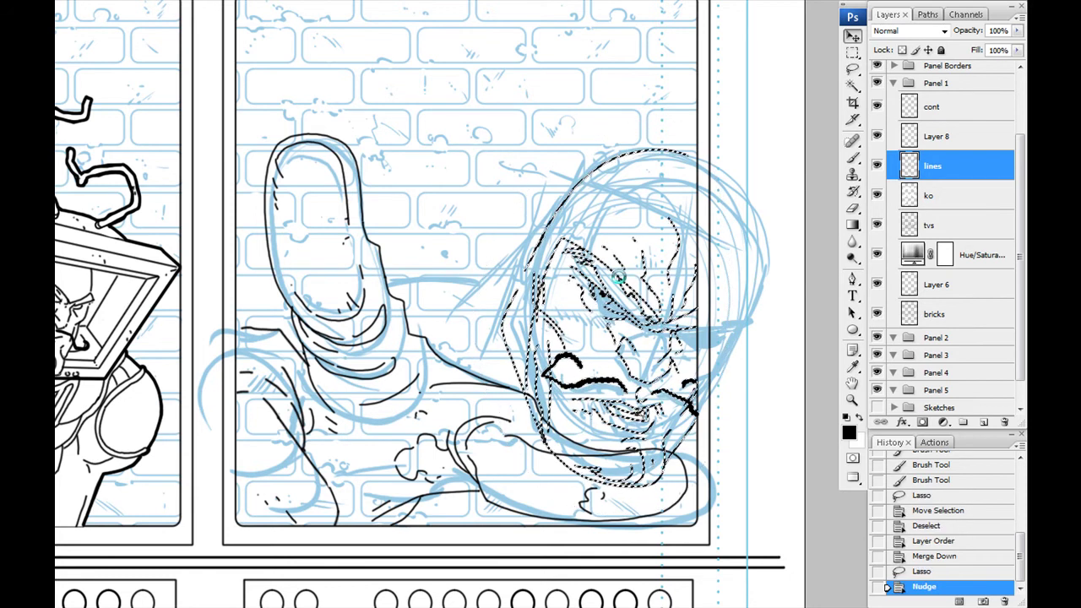
pyautogui.hotkey('shift', 'Up')
pyautogui.hotkey('shift', 'Up')
pyautogui.hotkey('shift', 'Up')
pyautogui.hotkey('shift', 'Up')
pyautogui.hotkey('shift', 'Up')
pyautogui.hotkey('shift', 'Up')
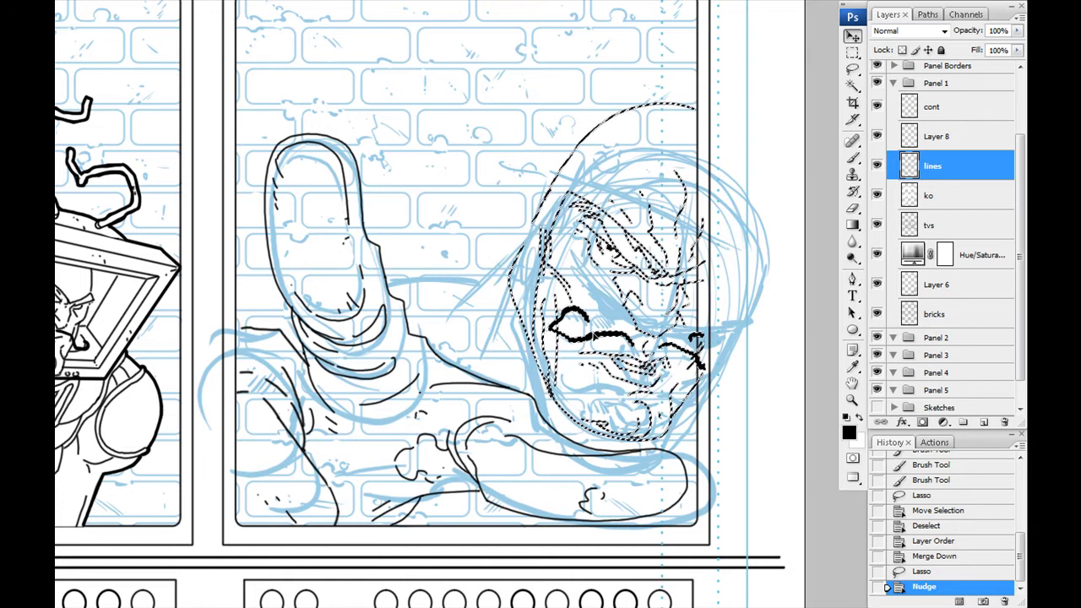
pyautogui.hotkey('shift', 'Down')
pyautogui.hotkey('shift', 'Down')
pyautogui.hotkey('shift', 'Down')
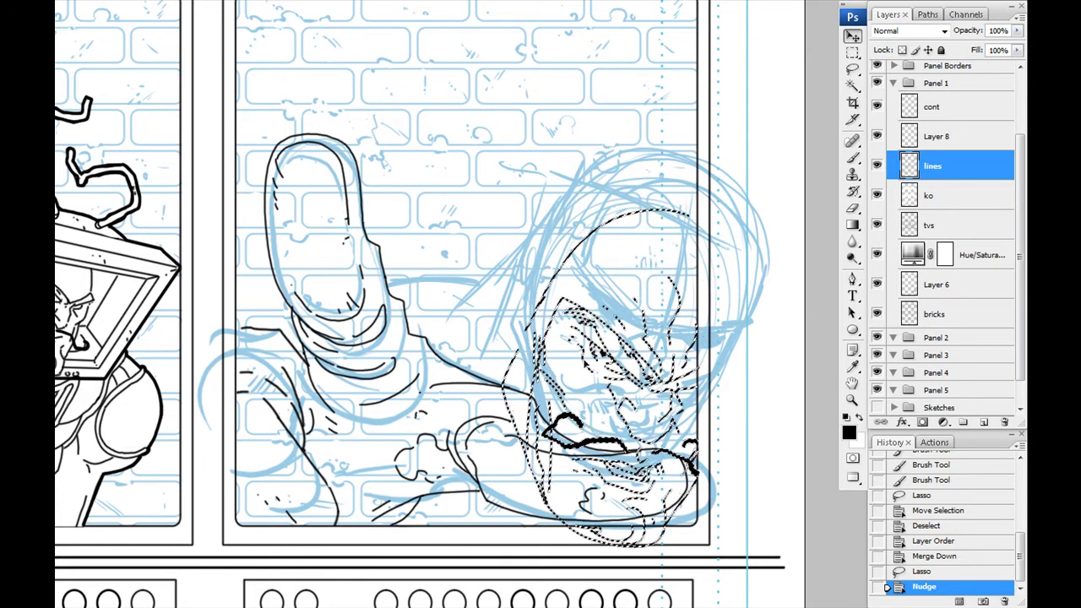
pyautogui.hotkey('shift', 'Up')
pyautogui.hotkey('shift', 'Up')
pyautogui.hotkey('shift', 'Up')
pyautogui.hotkey('shift', 'Up')
pyautogui.hotkey('shift', 'Up')
pyautogui.hotkey('shift', 'Up')
pyautogui.hotkey('shift', 'Up')
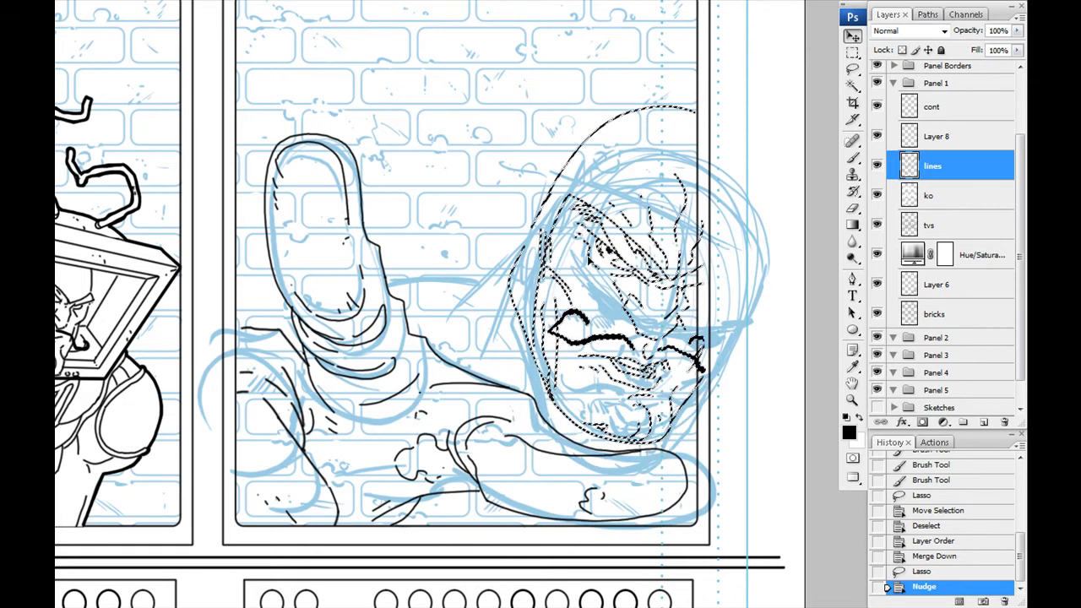
pyautogui.hotkey('shift', 'Left')
pyautogui.hotkey('shift', 'Right')
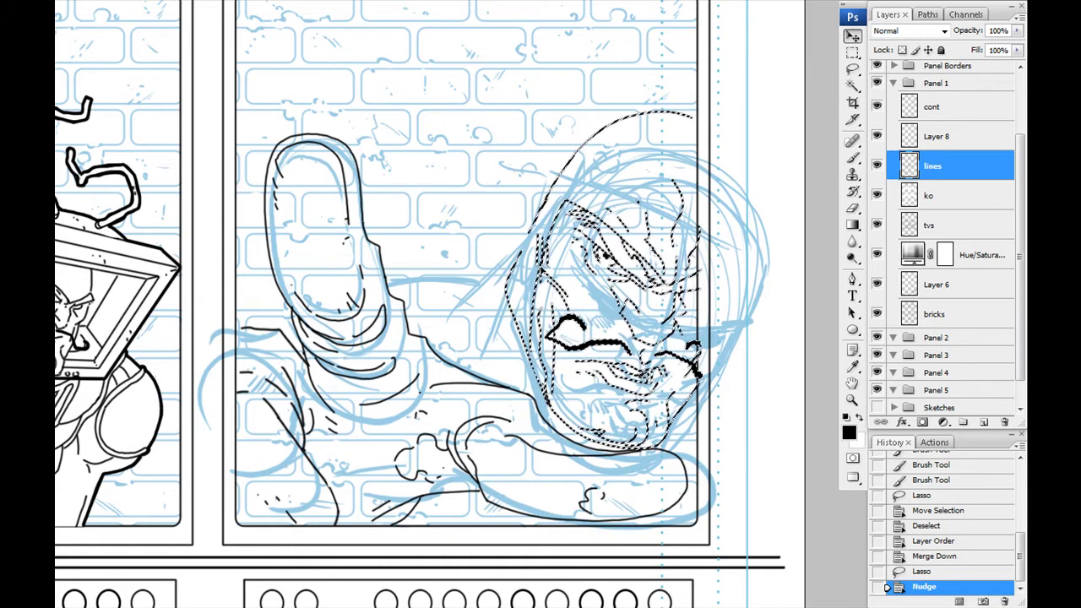
pyautogui.hotkey('ctrl', 'd')
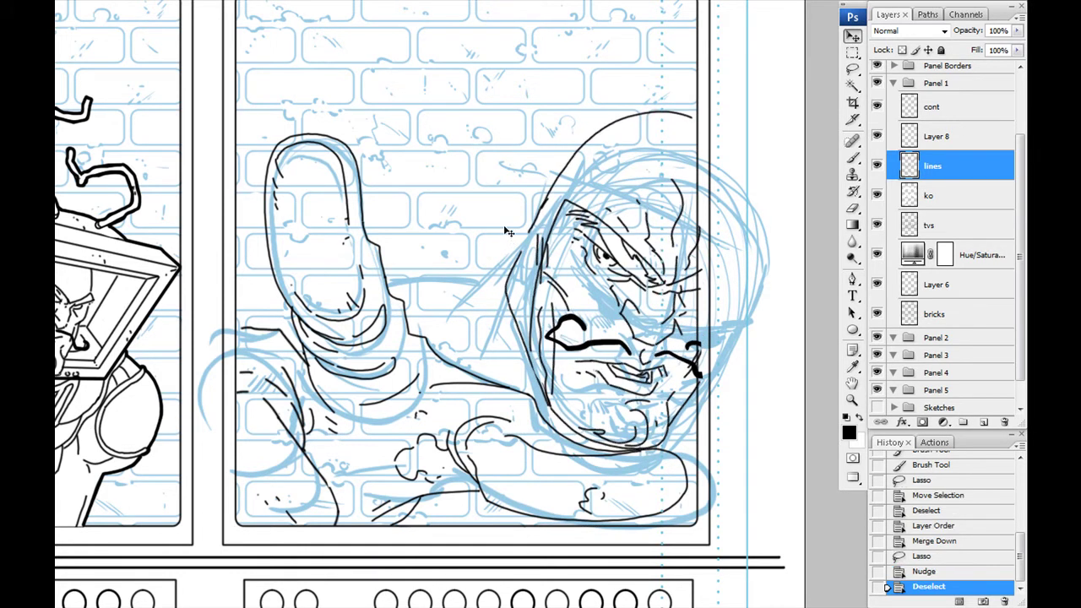
# Add a new layer and ink a contour line along the thumb.
pyautogui.press('b')
pyautogui.hotkey('ctrl', 'shift', 'alt', 'n')
pyautogui.hotkey('ctrl', '+')
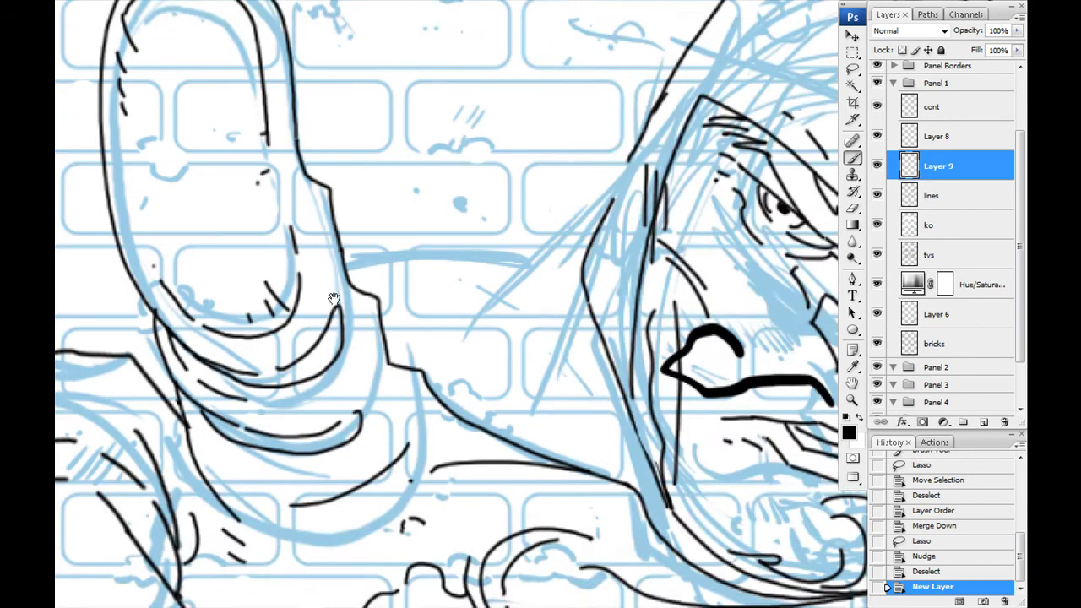
pyautogui.moveTo(430, 312); pyautogui.dragTo(334, 337)
pyautogui.moveTo(484, 265); pyautogui.dragTo(524, 321)
pyautogui.moveTo(586, 206); pyautogui.dragTo(431, 375)
pyautogui.moveTo(475, 319)
pyautogui.mouseDown()
pyautogui.moveTo(652, 297)
pyautogui.moveTo(397, 314)
pyautogui.moveTo(168, 374)
pyautogui.mouseUp()
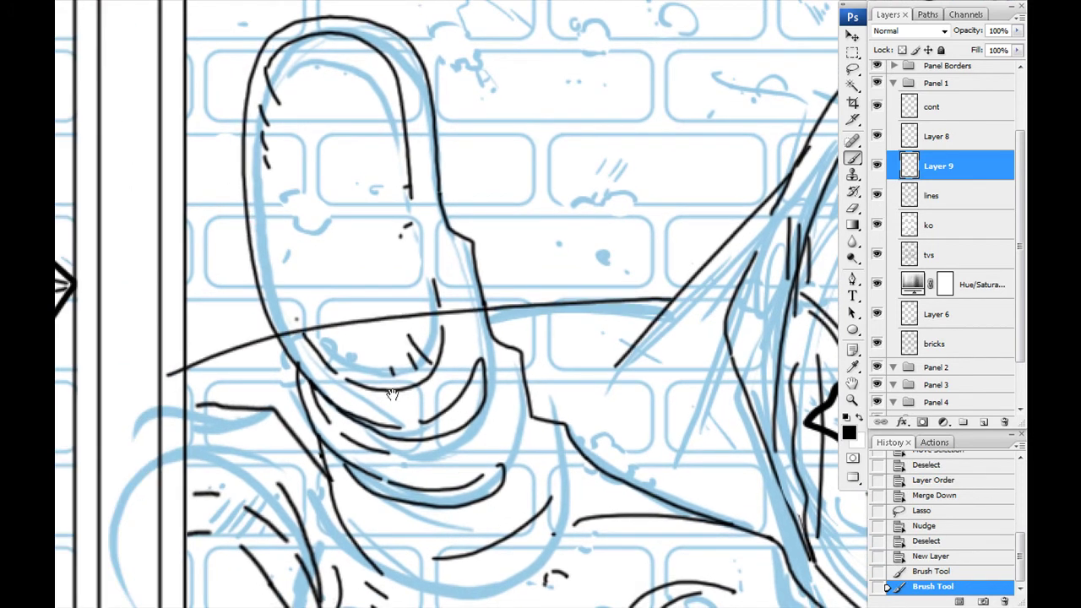
pyautogui.moveTo(392, 394); pyautogui.dragTo(299, 374)
# Erase stray line segments near the thumb and the face, including on the lines layer.
pyautogui.press('e')
pyautogui.moveTo(355, 287)
pyautogui.mouseDown()
pyautogui.moveTo(371, 291)
pyautogui.moveTo(182, 320)
pyautogui.moveTo(270, 300)
pyautogui.mouseUp()
pyautogui.moveTo(146, 348)
pyautogui.mouseDown()
pyautogui.moveTo(390, 454)
pyautogui.moveTo(376, 524)
pyautogui.mouseUp()
pyautogui.moveTo(792, 270); pyautogui.dragTo(703, 254)
pyautogui.hotkey('alt', '[')
pyautogui.moveTo(690, 314); pyautogui.dragTo(688, 405)
# Reselect Layer 8 with the Brush, then zoom out and recenter the whole page.
pyautogui.scroll(5, 690, 321)
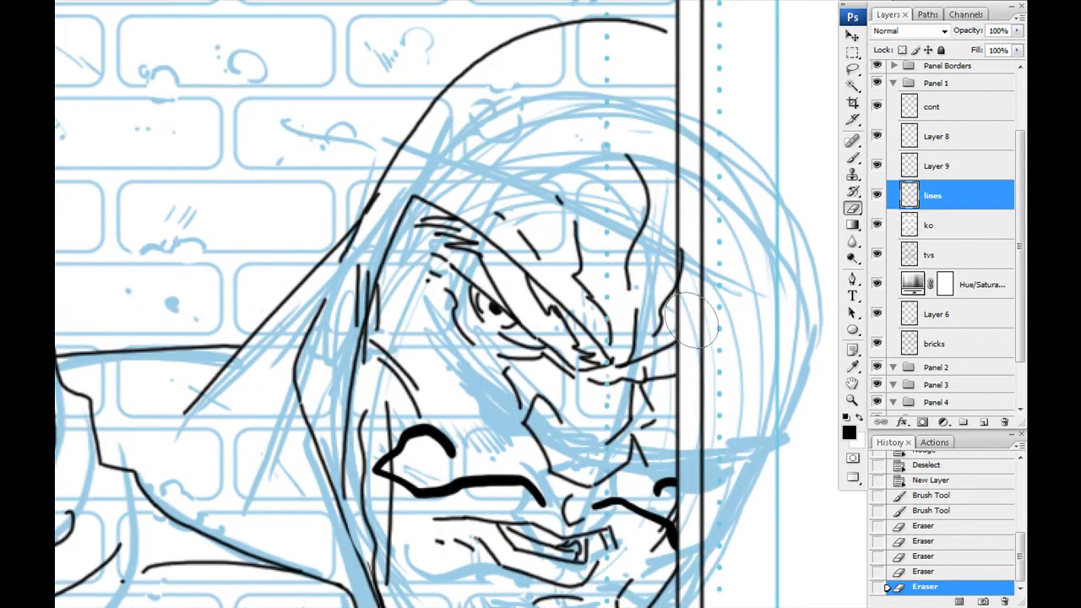
pyautogui.scroll(5, 401, 147)
pyautogui.moveTo(337, 376); pyautogui.dragTo(484, 144)
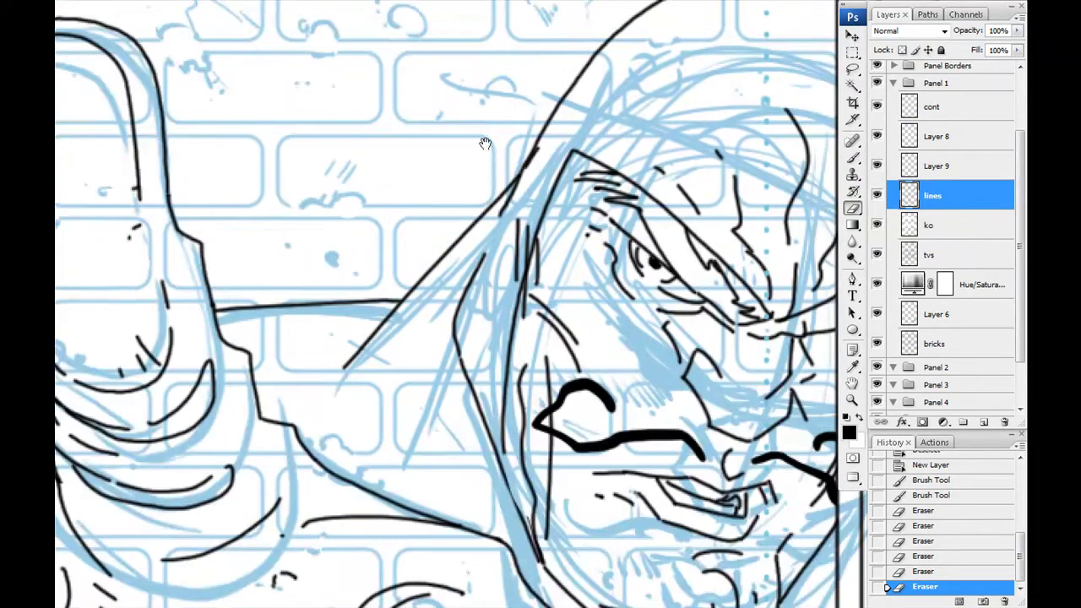
pyautogui.click(933, 168)
pyautogui.click(937, 142)
pyautogui.press('b')
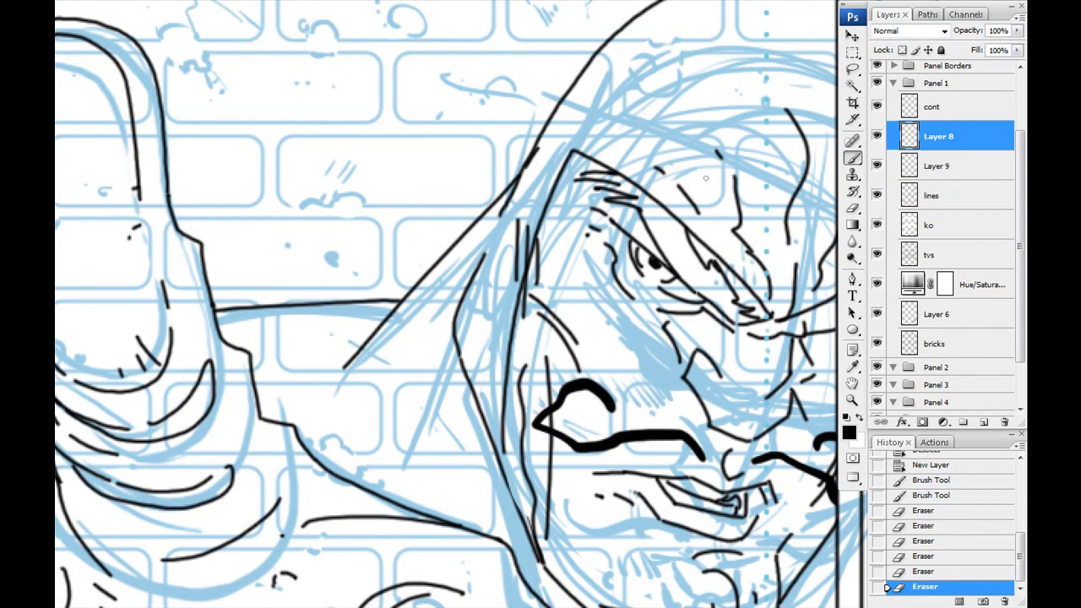
pyautogui.hotkey('ctrl', '-')
pyautogui.hotkey('ctrl', '-')
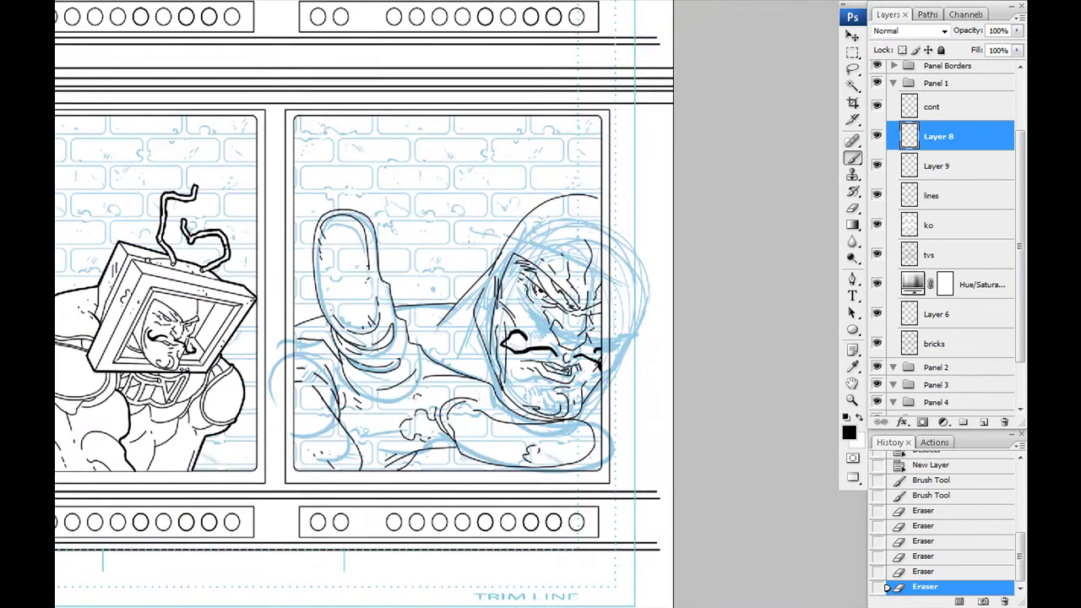
pyautogui.moveTo(351, 396); pyautogui.dragTo(331, 376)
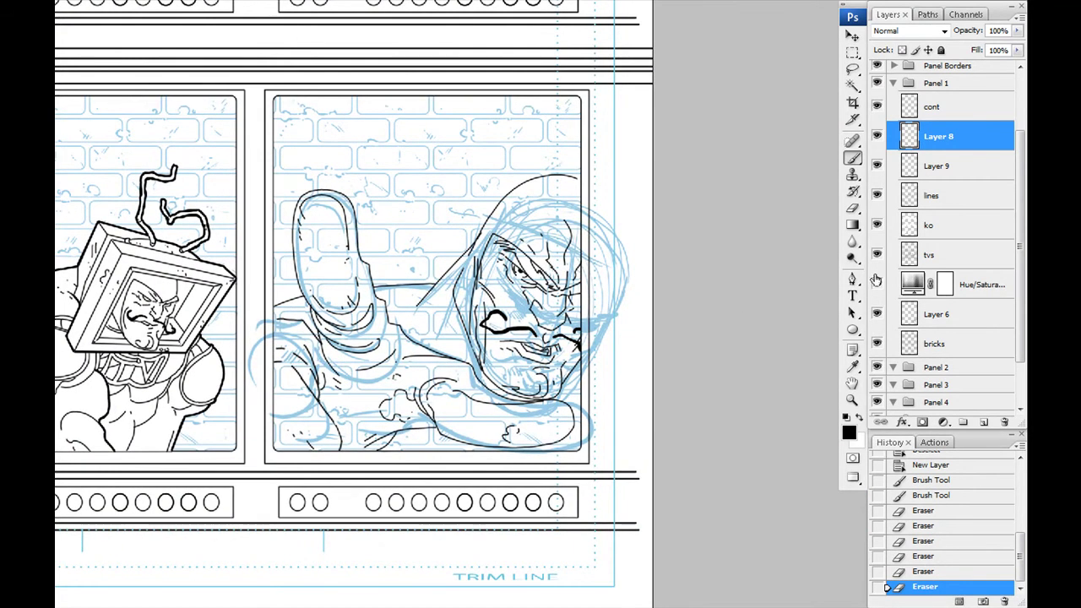
# Hide the blue sketch layer, then orbit SketchUp's TV to a near-frontal, slightly elevated view.
pyautogui.click(876, 314)
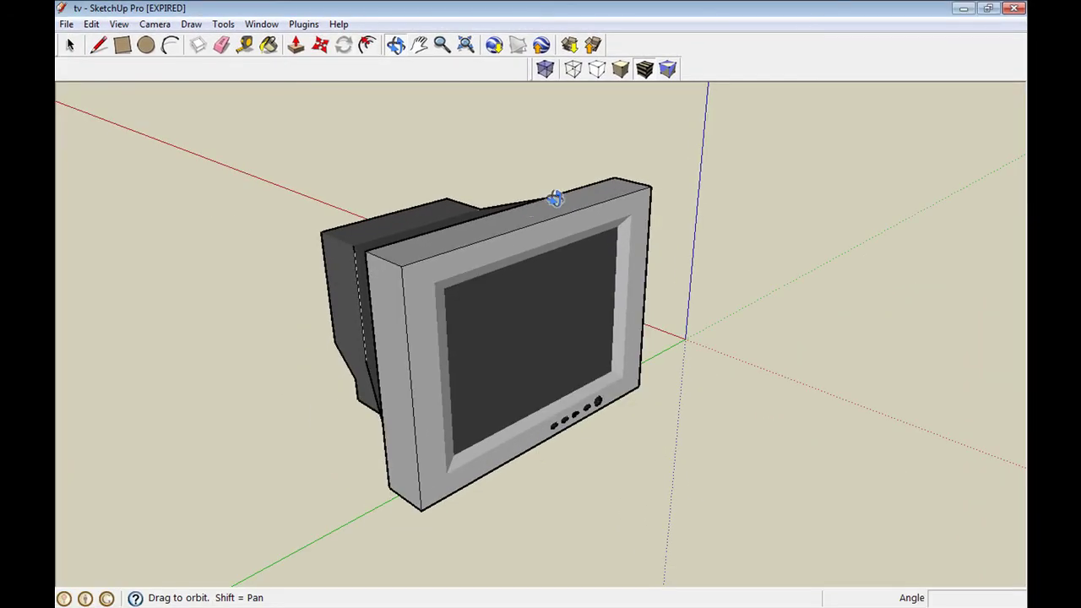
pyautogui.moveTo(554, 198)
pyautogui.mouseDown()
pyautogui.moveTo(555, 212)
pyautogui.moveTo(292, 163)
pyautogui.moveTo(325, 337)
pyautogui.moveTo(743, 292)
pyautogui.moveTo(239, 147)
pyautogui.moveTo(425, 379)
pyautogui.moveTo(616, 323)
pyautogui.moveTo(430, 321)
pyautogui.moveTo(321, 210)
pyautogui.moveTo(511, 345)
pyautogui.moveTo(670, 345)
pyautogui.moveTo(557, 246)
pyautogui.mouseUp()
pyautogui.moveTo(690, 321)
pyautogui.mouseDown()
pyautogui.moveTo(552, 366)
pyautogui.moveTo(297, 294)
pyautogui.moveTo(524, 282)
pyautogui.mouseUp()
pyautogui.moveTo(418, 302)
pyautogui.mouseDown()
pyautogui.moveTo(391, 314)
pyautogui.moveTo(564, 330)
pyautogui.moveTo(473, 386)
pyautogui.moveTo(487, 470)
pyautogui.mouseUp()
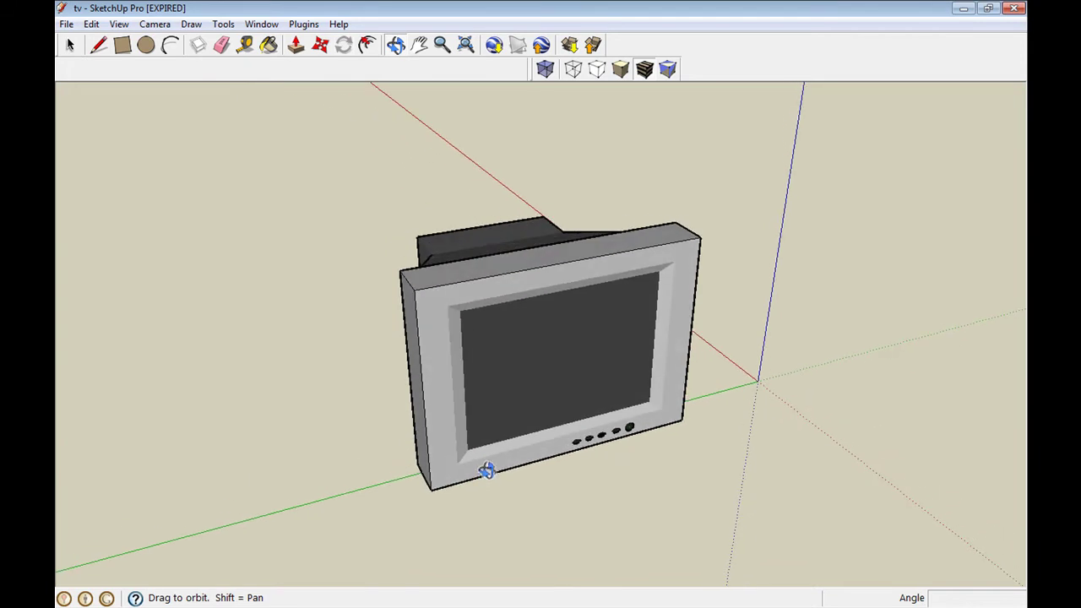
pyautogui.moveTo(482, 430)
pyautogui.mouseDown()
pyautogui.moveTo(489, 405)
pyautogui.moveTo(562, 385)
pyautogui.moveTo(558, 364)
pyautogui.mouseUp()
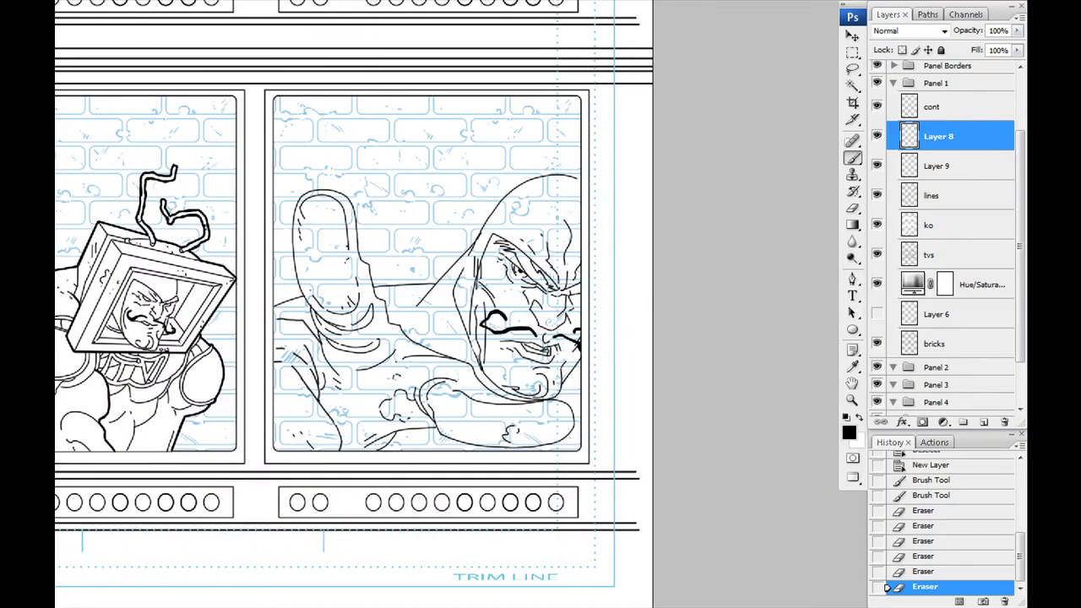
# Paste the screen capture, cut out just the TV, delete the leftover capture layer, and paste the TV.
pyautogui.hotkey('ctrl', 'v')
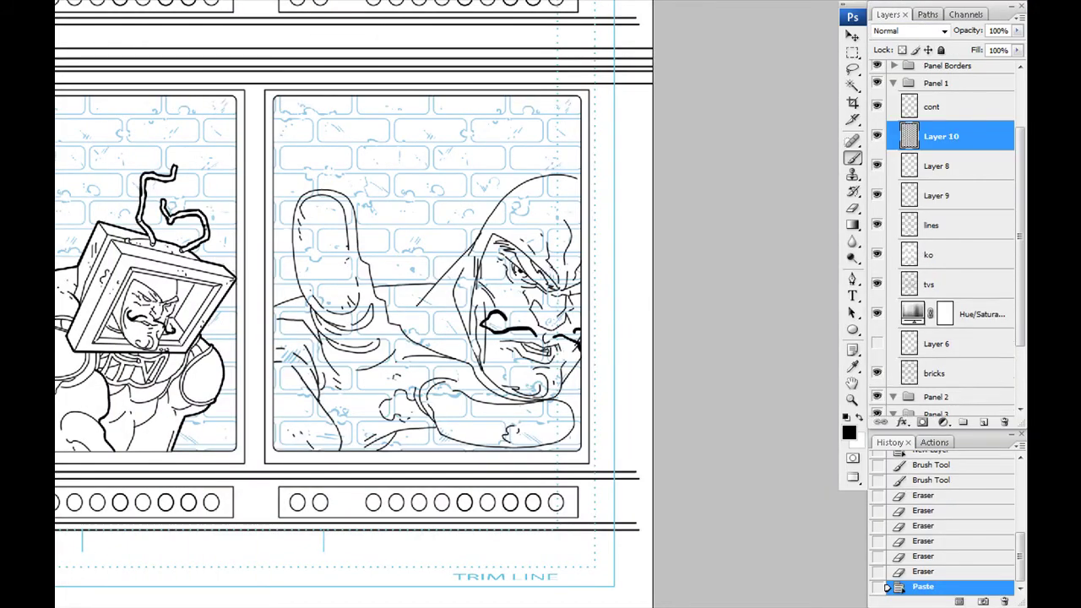
pyautogui.press('v')
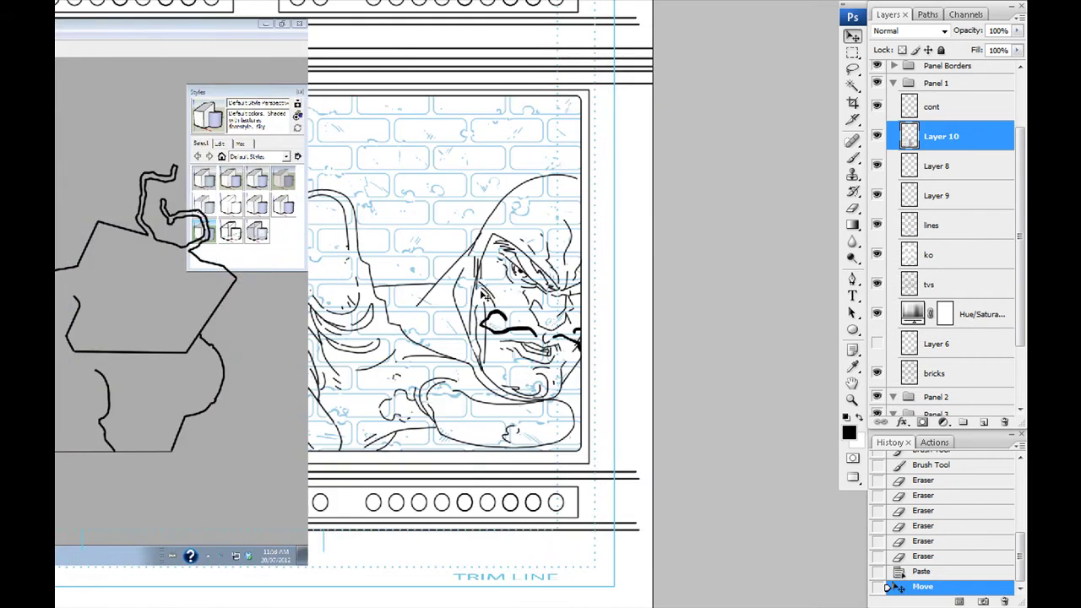
pyautogui.moveTo(544, 304)
pyautogui.mouseDown()
pyautogui.moveTo(378, 296)
pyautogui.moveTo(714, 278)
pyautogui.mouseUp()
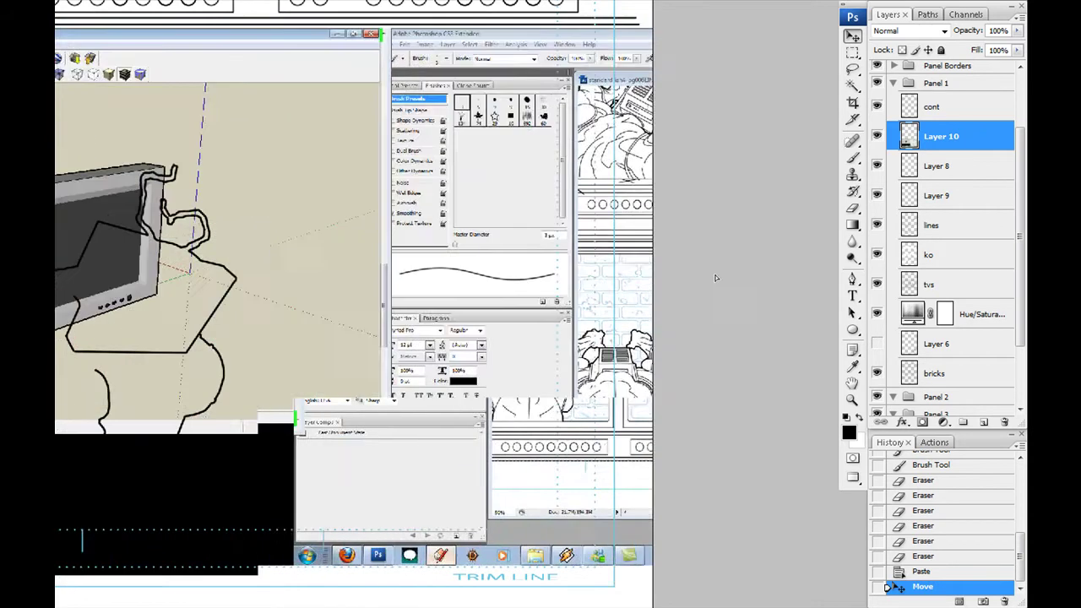
pyautogui.press('m')
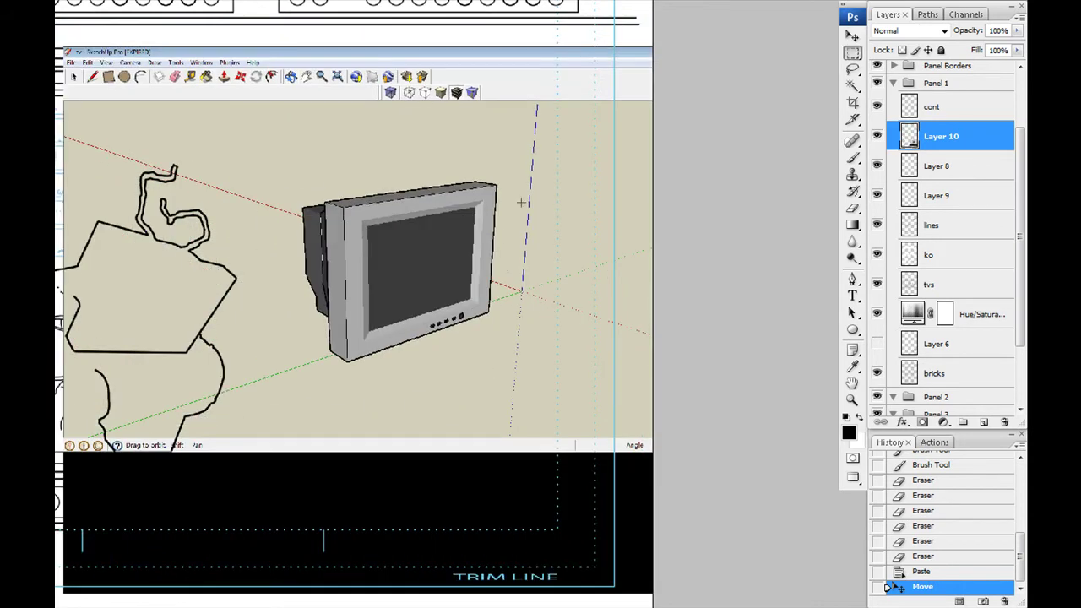
pyautogui.moveTo(333, 344); pyautogui.dragTo(285, 378)
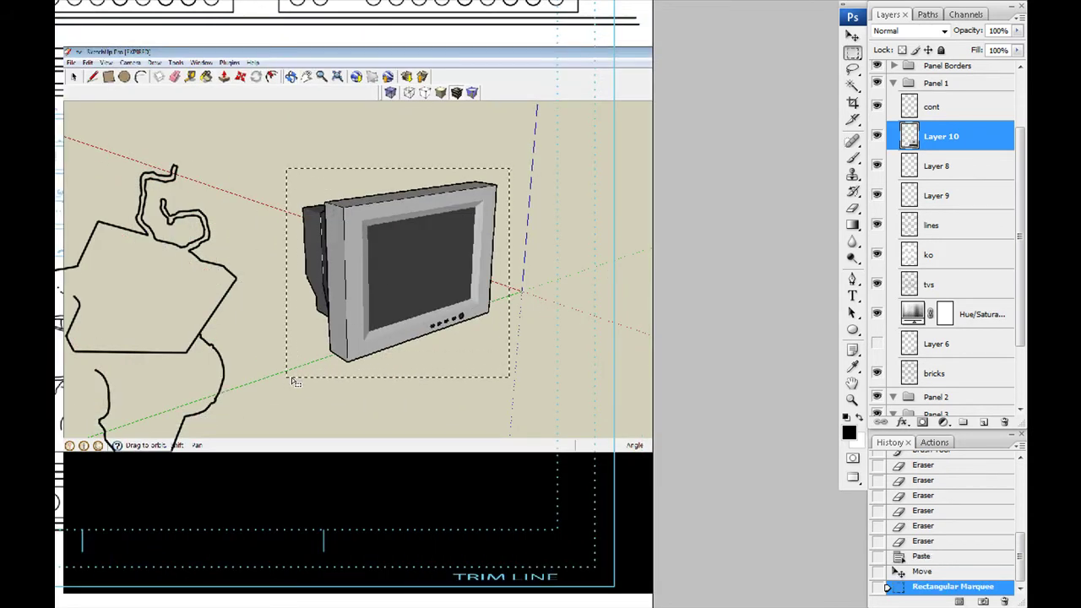
pyautogui.hotkey('ctrl', 'x')
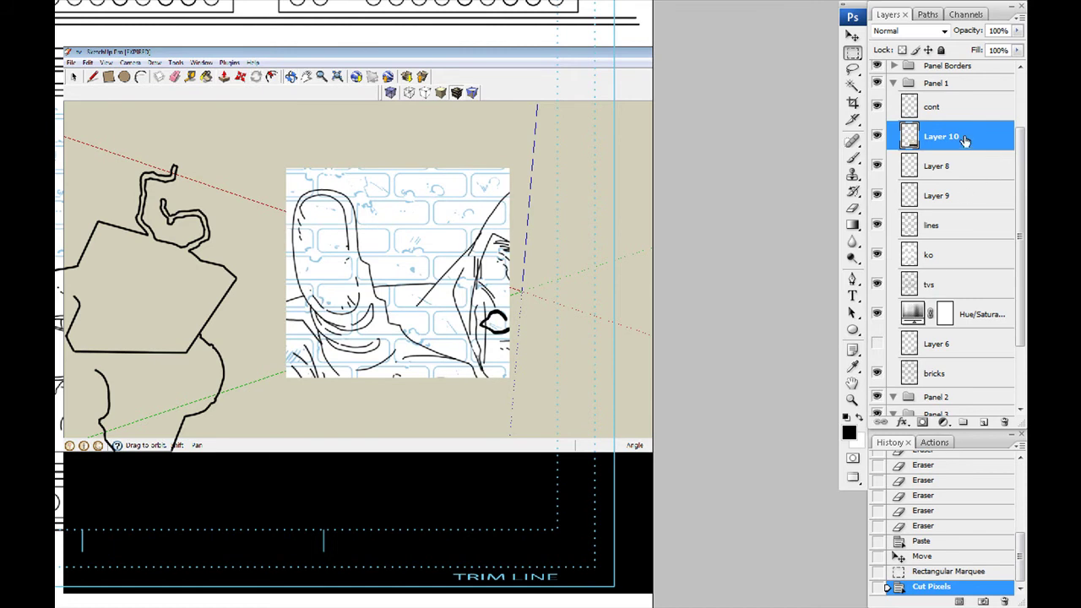
pyautogui.moveTo(964, 140); pyautogui.dragTo(1004, 421)
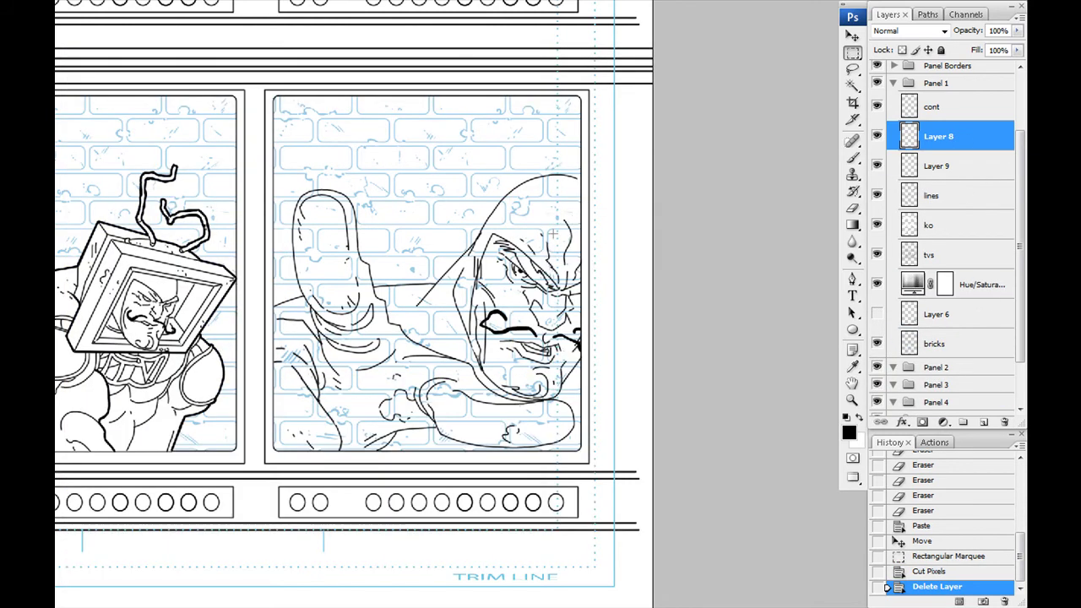
pyautogui.hotkey('ctrl', 'v')
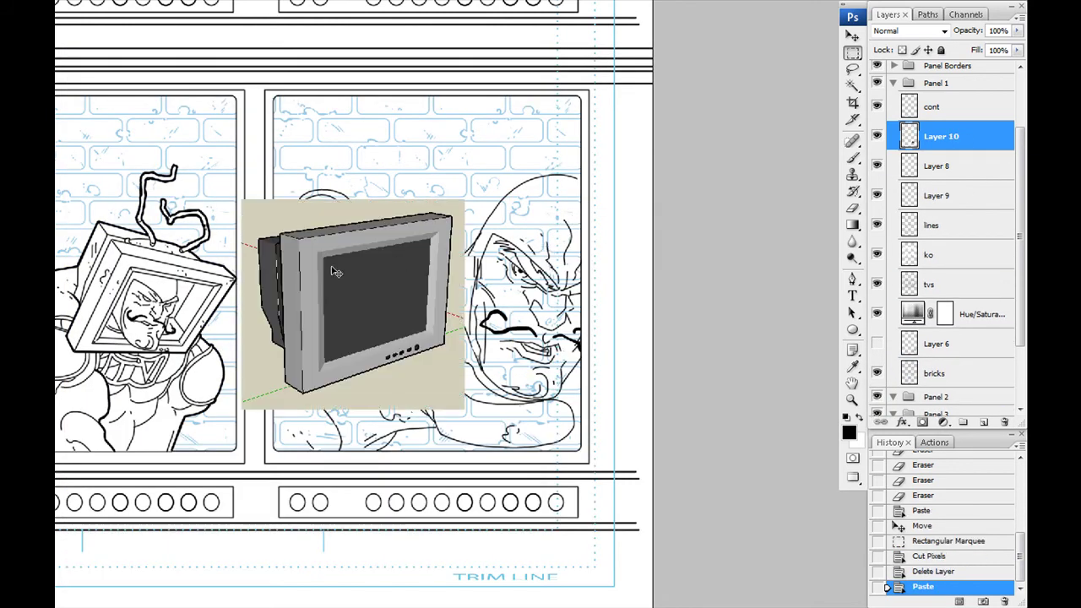
# Position the TV image over the figure's panel and set it to Multiply at 37% opacity.
pyautogui.moveTo(335, 271); pyautogui.dragTo(400, 254)
pyautogui.click(941, 33)
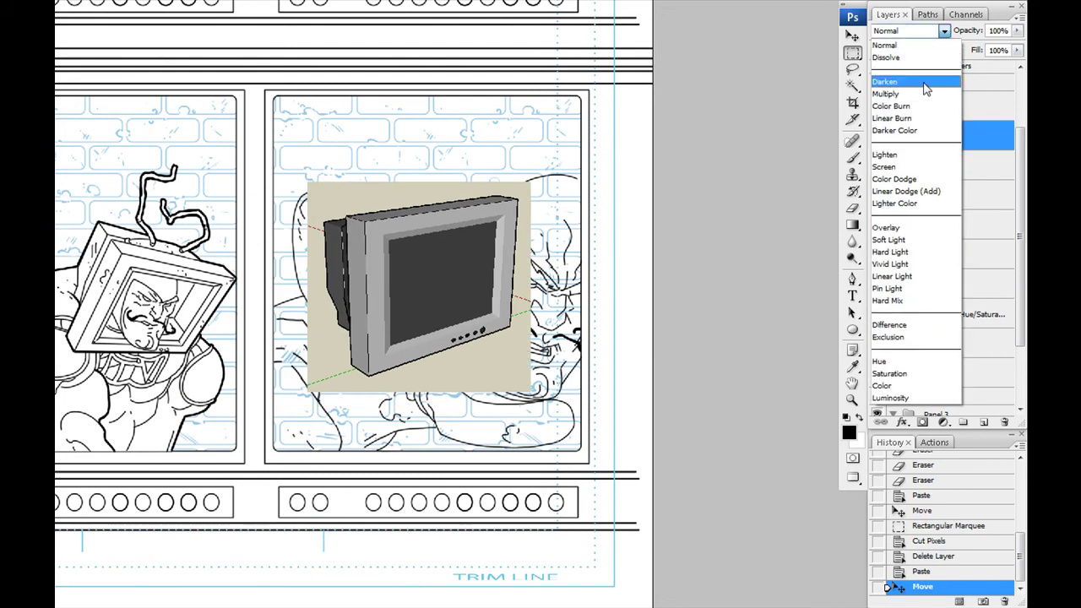
pyautogui.click(925, 94)
pyautogui.click(1017, 30)
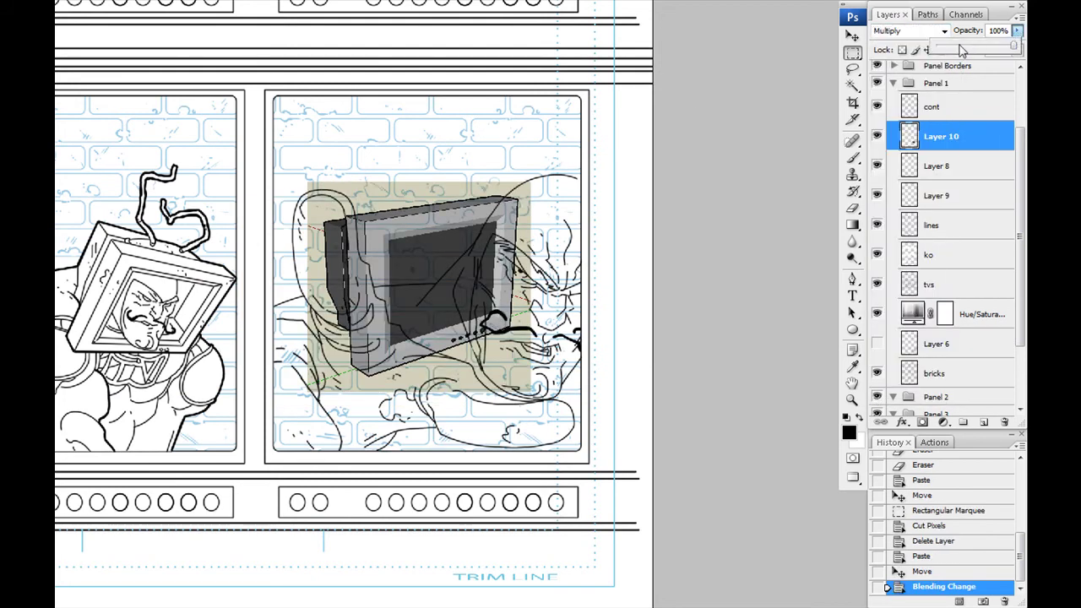
pyautogui.moveTo(1015, 45); pyautogui.dragTo(964, 45)
# Free-transform the TV render: enlarge, rotate about 27° clockwise, fit over the head; add Layer 11.
pyautogui.hotkey('ctrl', 't')
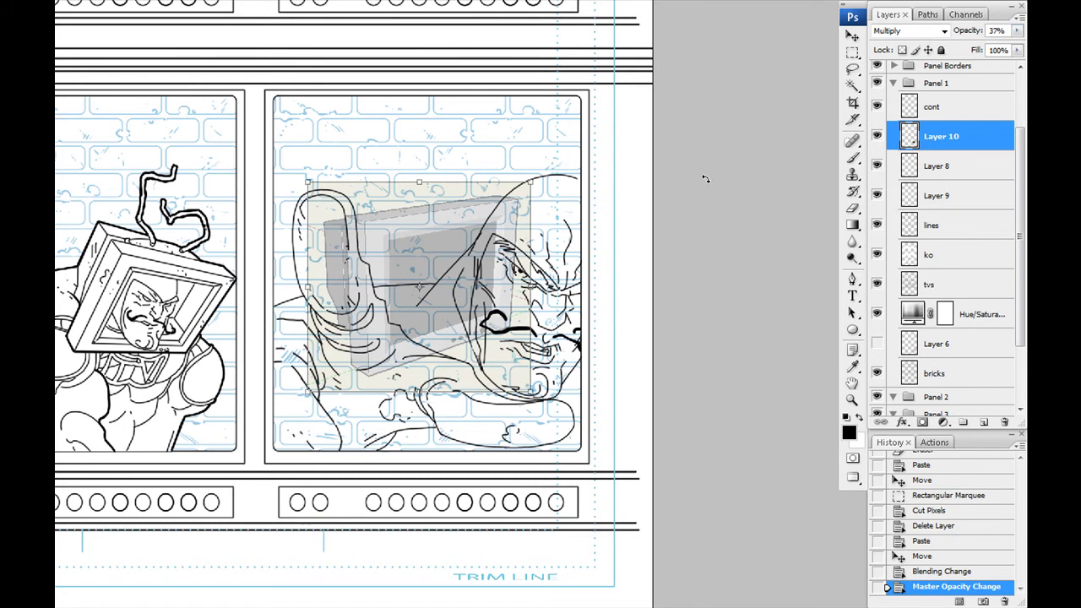
pyautogui.moveTo(531, 393); pyautogui.dragTo(675, 464)
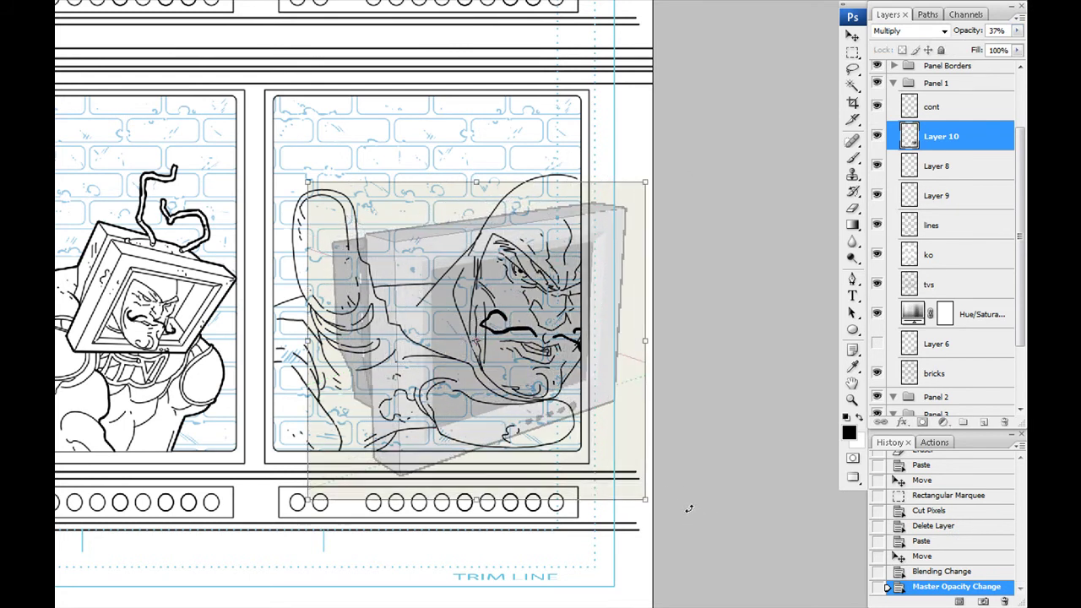
pyautogui.moveTo(689, 508); pyautogui.dragTo(591, 583)
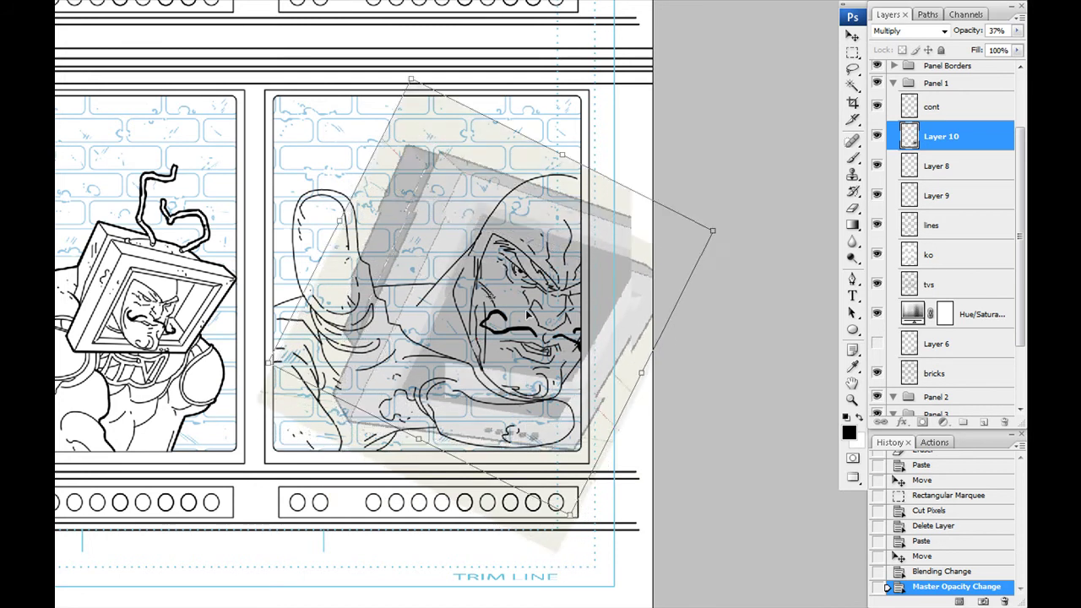
pyautogui.moveTo(526, 314); pyautogui.dragTo(547, 321)
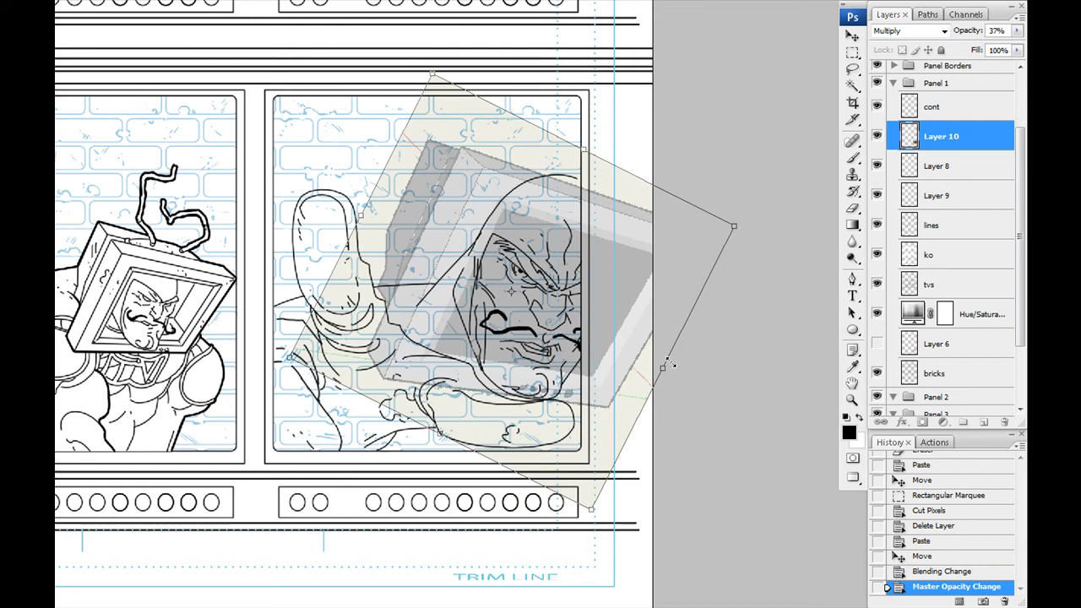
pyautogui.moveTo(661, 369); pyautogui.dragTo(689, 382)
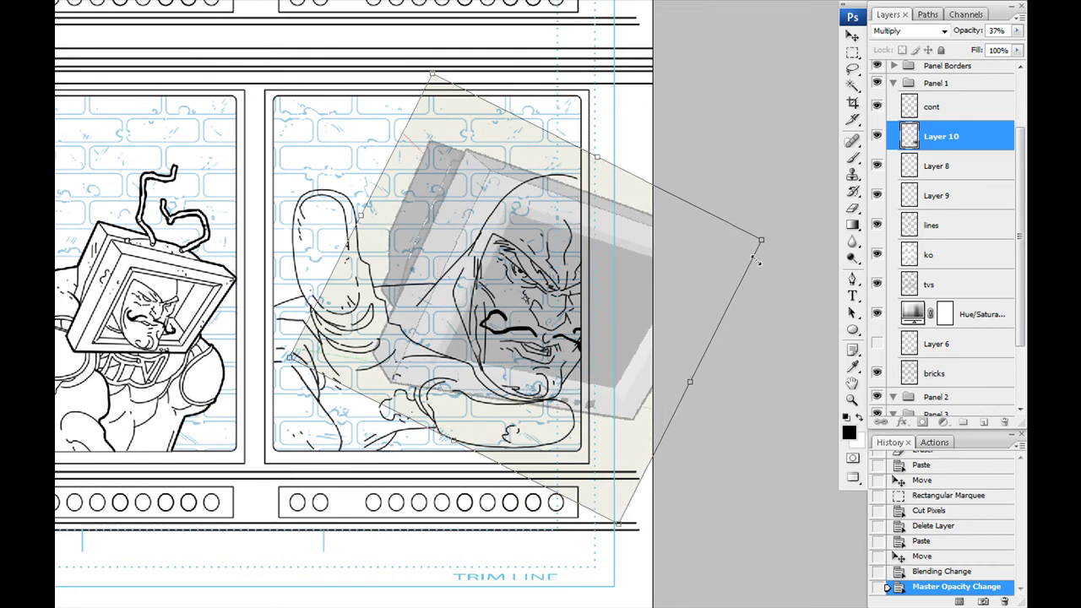
pyautogui.moveTo(761, 242); pyautogui.dragTo(785, 234)
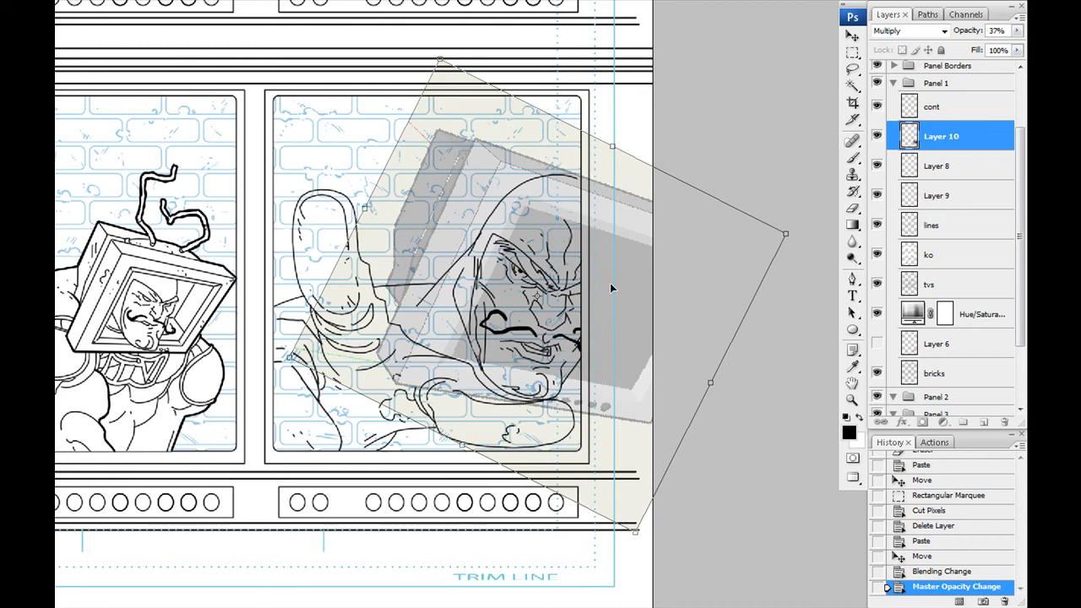
pyautogui.moveTo(611, 288); pyautogui.dragTo(602, 288)
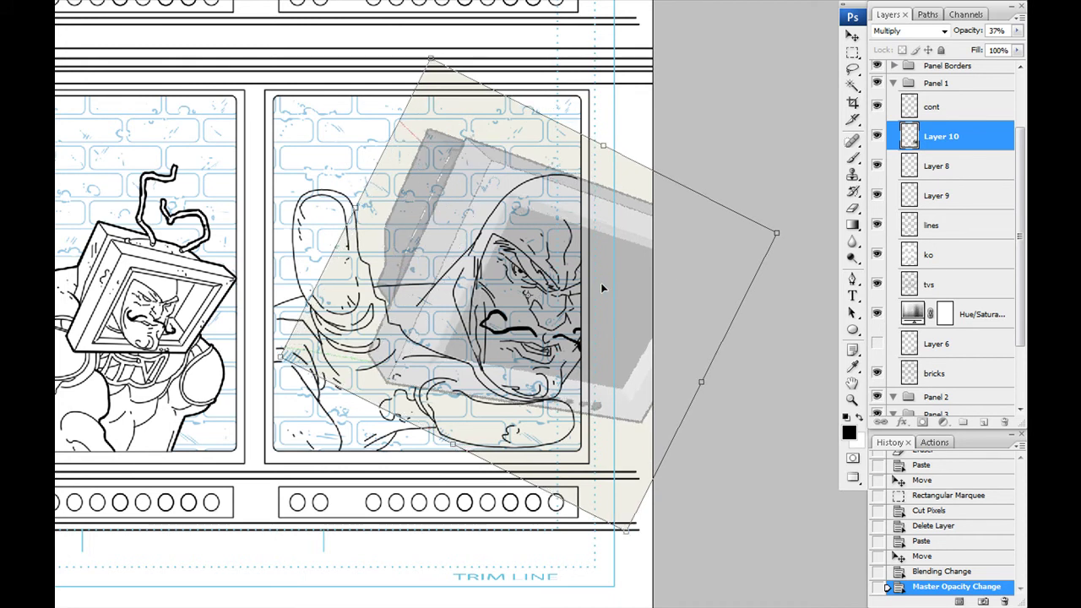
pyautogui.press('m')
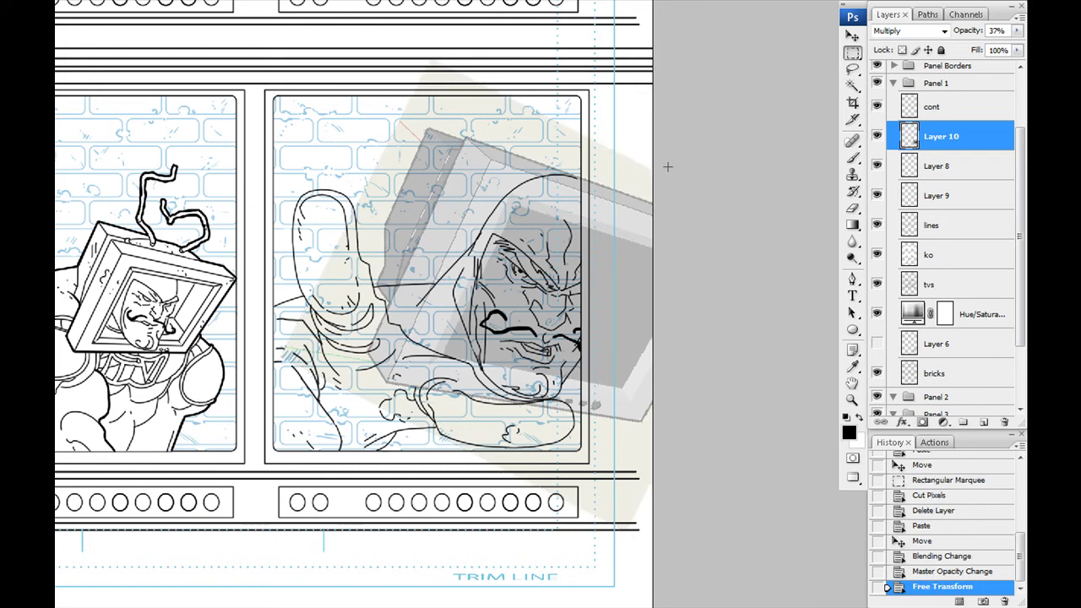
pyautogui.hotkey('ctrl', 'shift', 'alt', 'n')
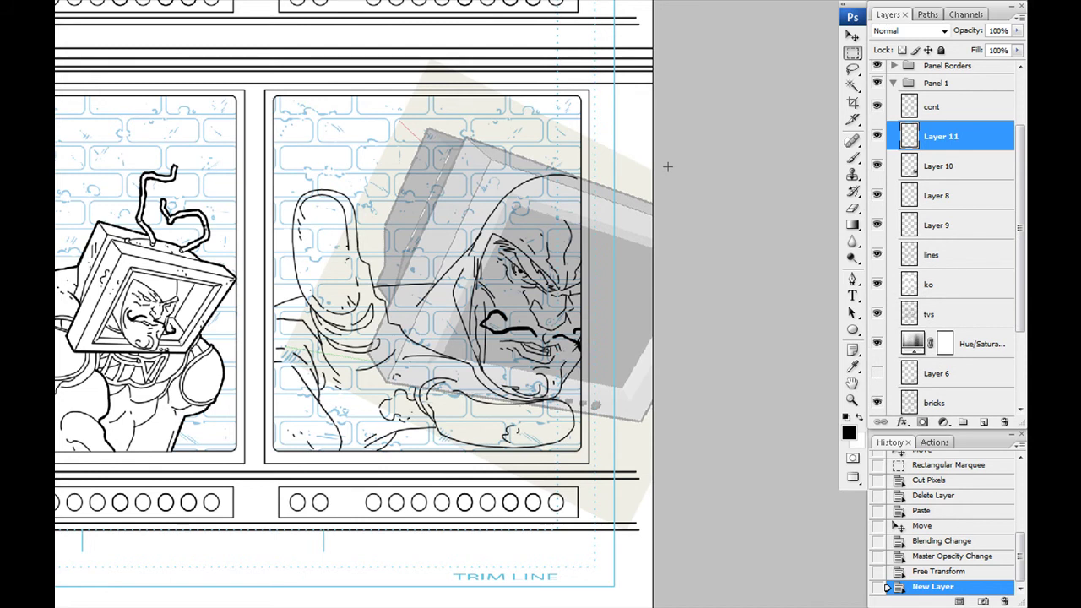
# With the Brush, zoom in on the head and ink the TV's top edge as a straight line.
pyautogui.press('b')
pyautogui.hotkey('ctrl', '+')
pyautogui.hotkey('ctrl', '+')
pyautogui.hotkey('ctrl', '+')
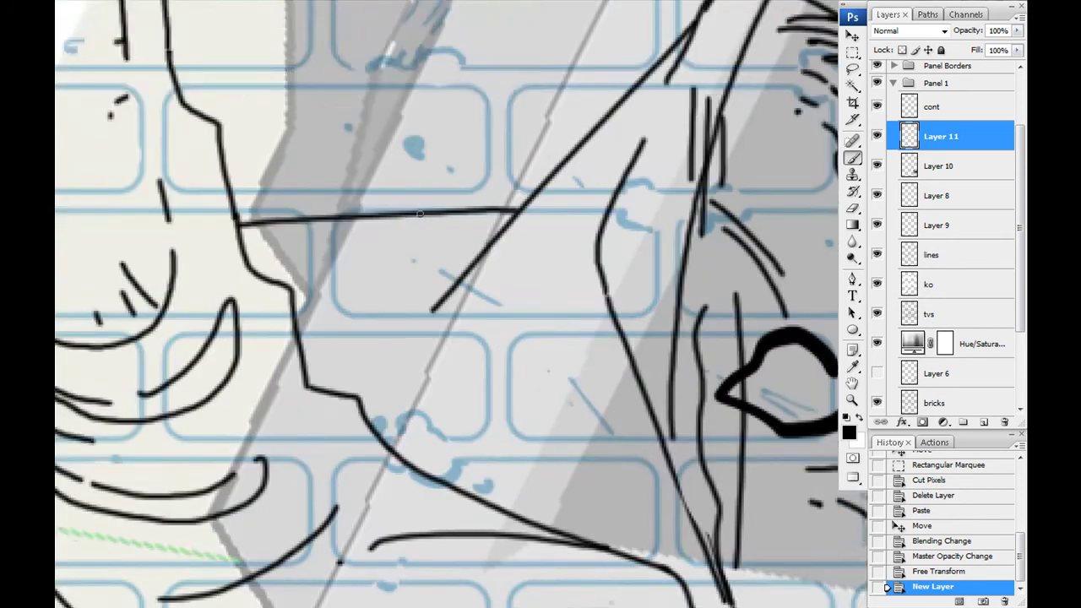
pyautogui.moveTo(442, 338)
pyautogui.mouseDown()
pyautogui.moveTo(357, 272)
pyautogui.moveTo(281, 372)
pyautogui.moveTo(411, 282)
pyautogui.mouseUp()
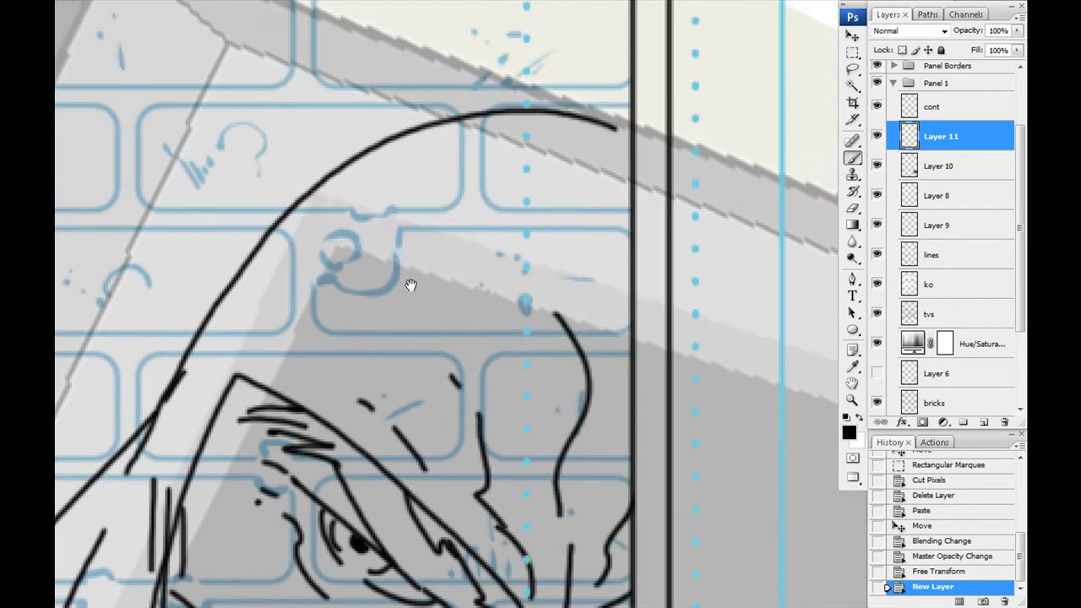
pyautogui.moveTo(629, 208); pyautogui.dragTo(675, 211)
pyautogui.scroll(3, 439, 188)
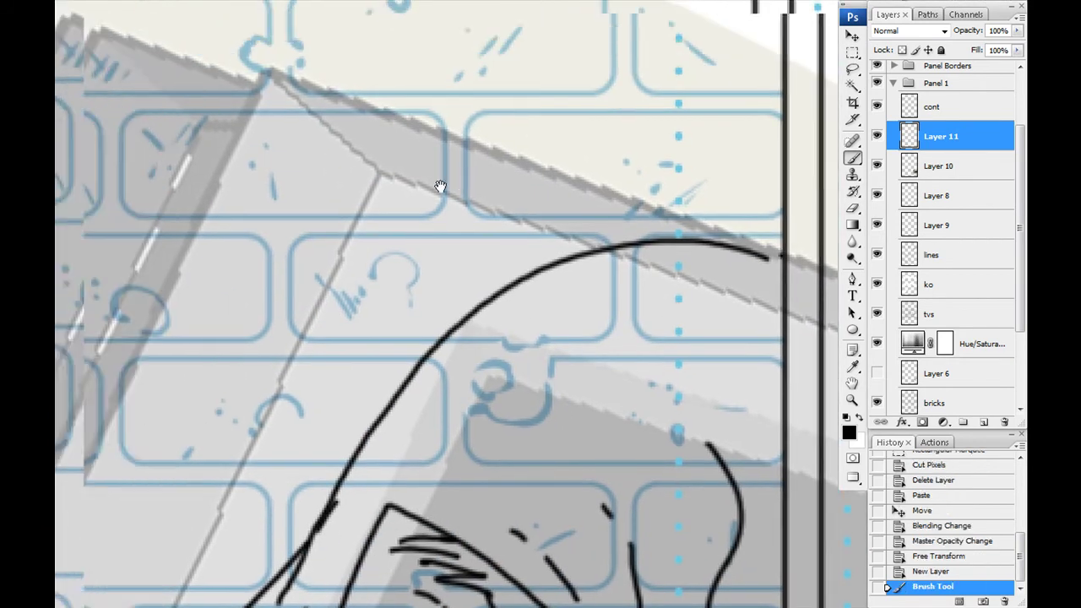
pyautogui.hscroll(-5, 453, 186)
pyautogui.moveTo(451, 180); pyautogui.dragTo(831, 316)
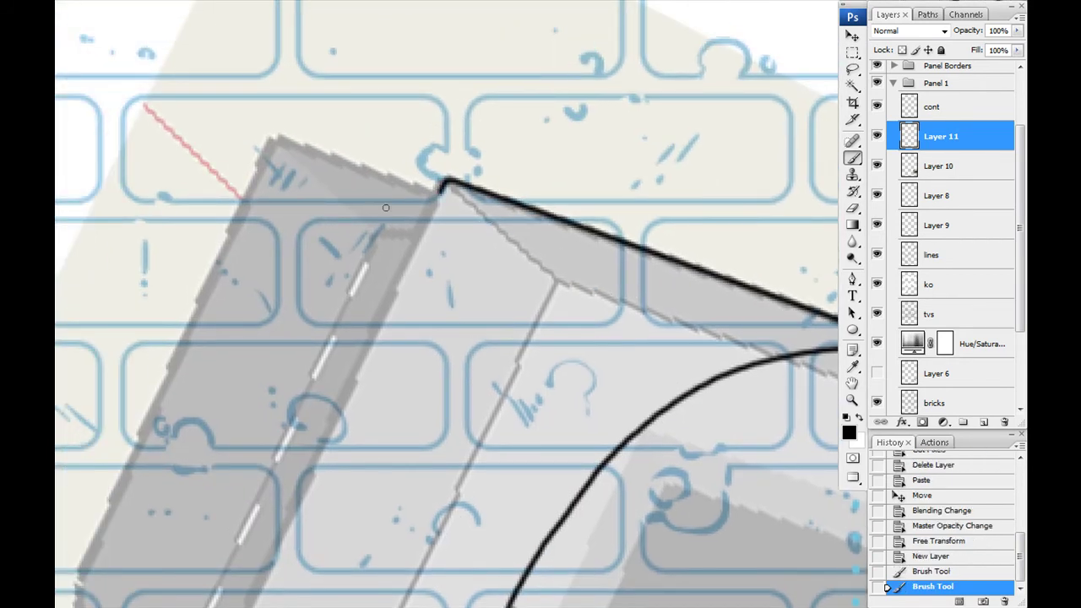
# Draw straight lines along the TV's side and front edges and from its top corner.
pyautogui.moveTo(337, 473); pyautogui.dragTo(482, 261)
pyautogui.scroll(-3, 481, 262)
pyautogui.hscroll(-1, 481, 261)
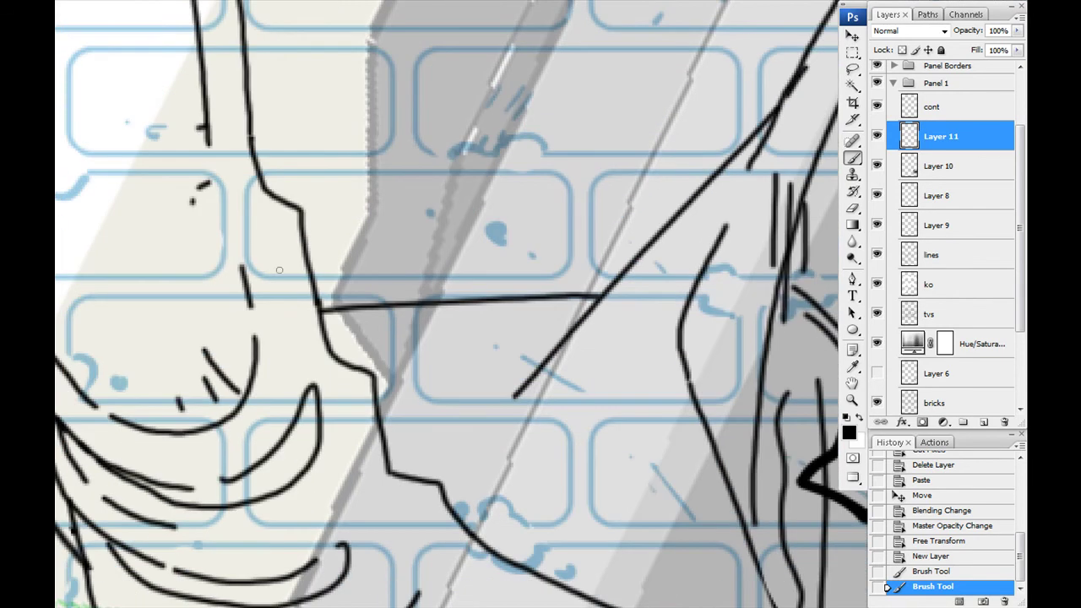
pyautogui.scroll(-2, 511, 257)
pyautogui.scroll(-3, 416, 323)
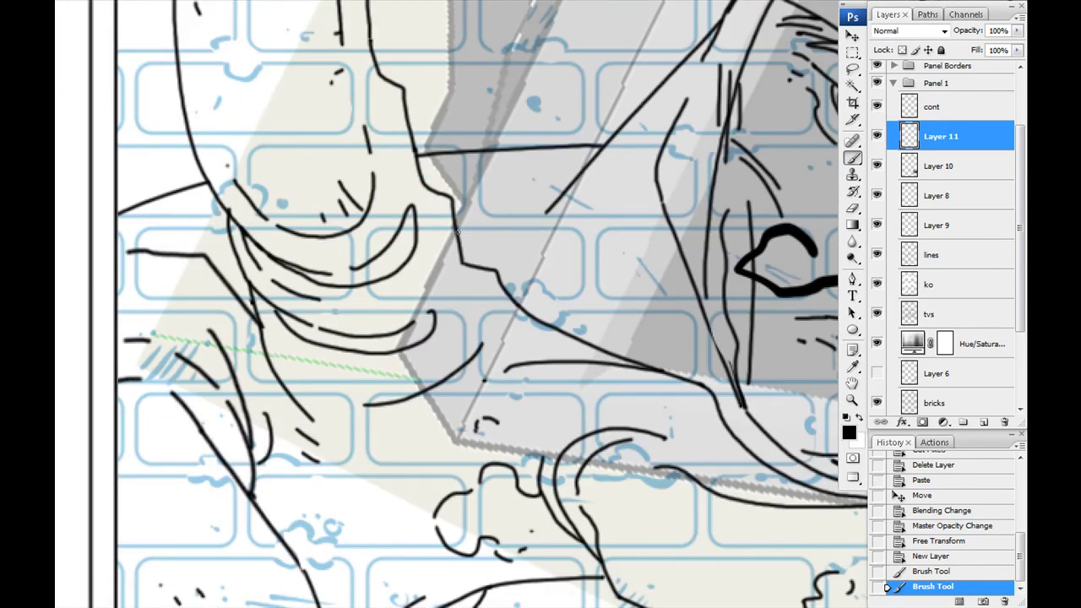
pyautogui.keyDown('shift'); pyautogui.click(455, 228); pyautogui.keyUp('shift')
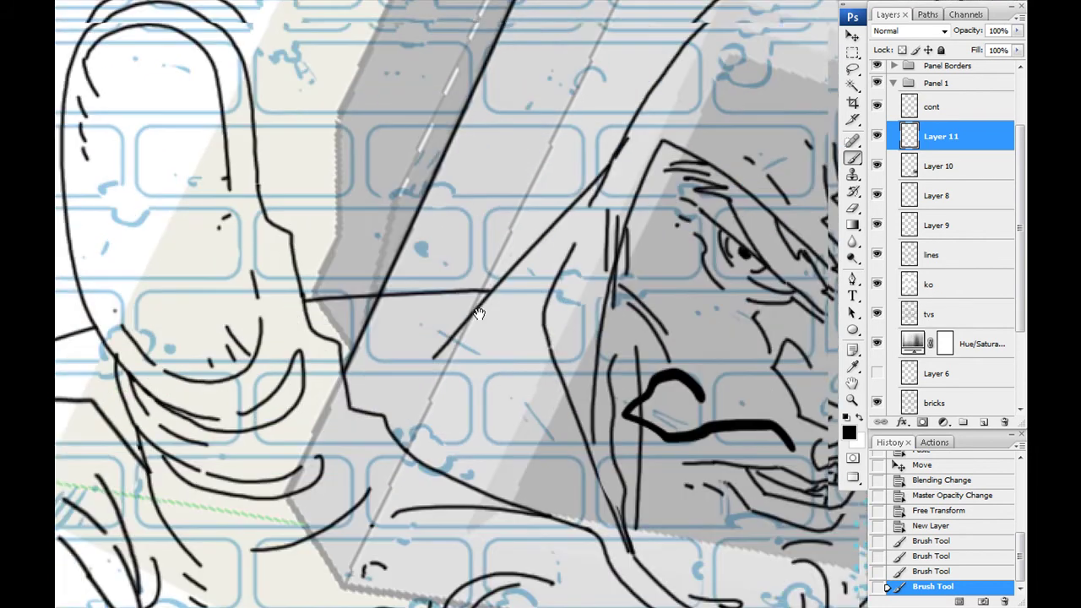
pyautogui.moveTo(422, 211); pyautogui.dragTo(473, 334)
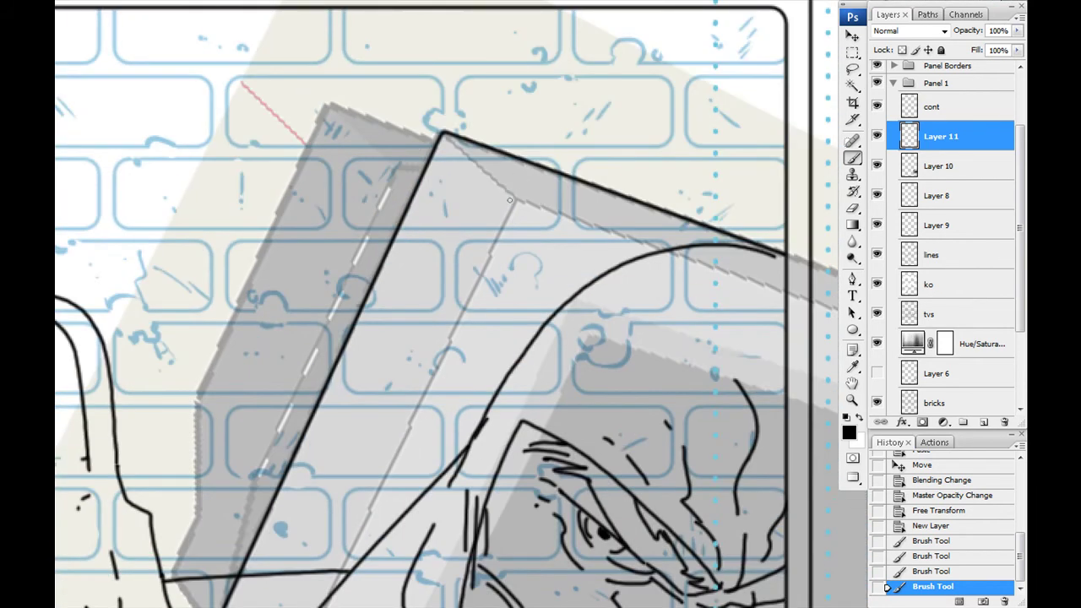
pyautogui.keyDown('shift'); pyautogui.click(513, 202); pyautogui.keyUp('shift')
pyautogui.keyDown('shift'); pyautogui.click(783, 290); pyautogui.keyUp('shift')
pyautogui.click(513, 199)
pyautogui.keyDown('shift'); pyautogui.click(440, 132); pyautogui.keyUp('shift')
# Ink the TV frame's inner top edge and hide the lines layer for a clearer view.
pyautogui.moveTo(585, 289); pyautogui.dragTo(541, 215)
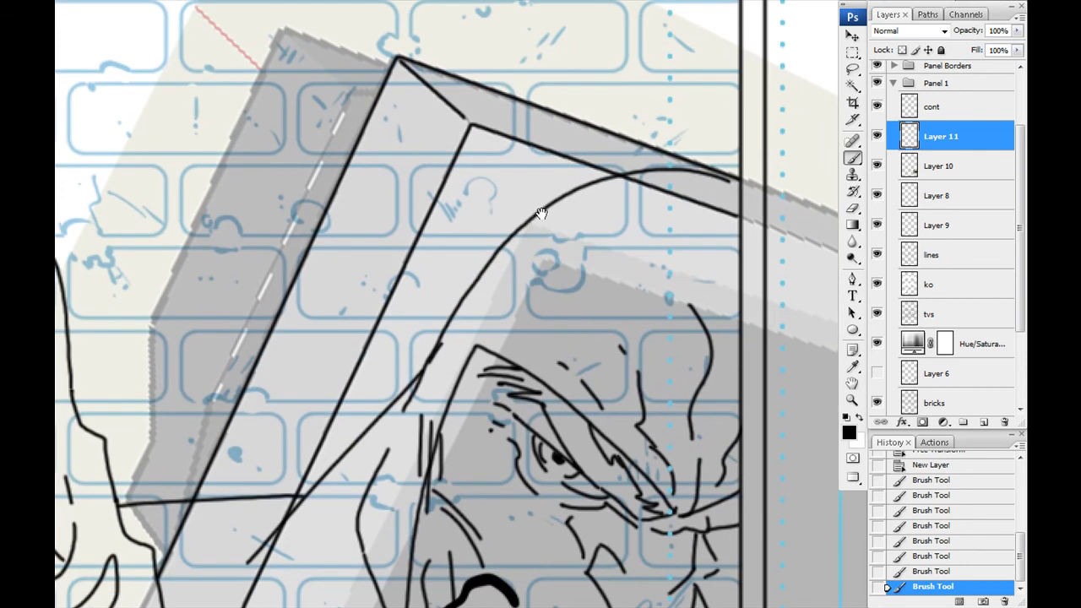
pyautogui.click(740, 293)
pyautogui.keyDown('shift'); pyautogui.click(527, 225); pyautogui.keyUp('shift')
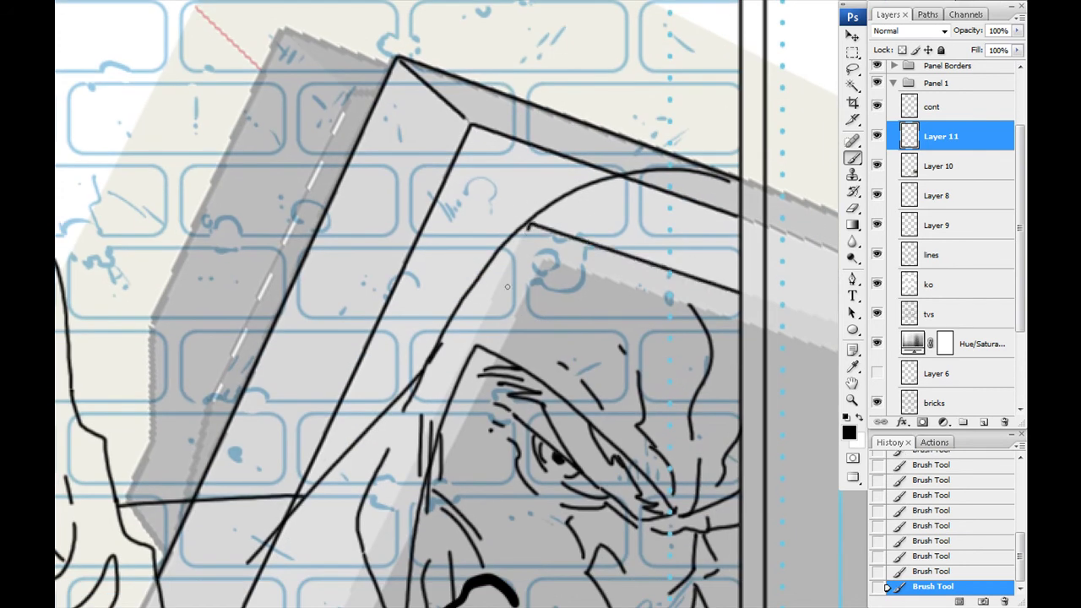
pyautogui.click(876, 255)
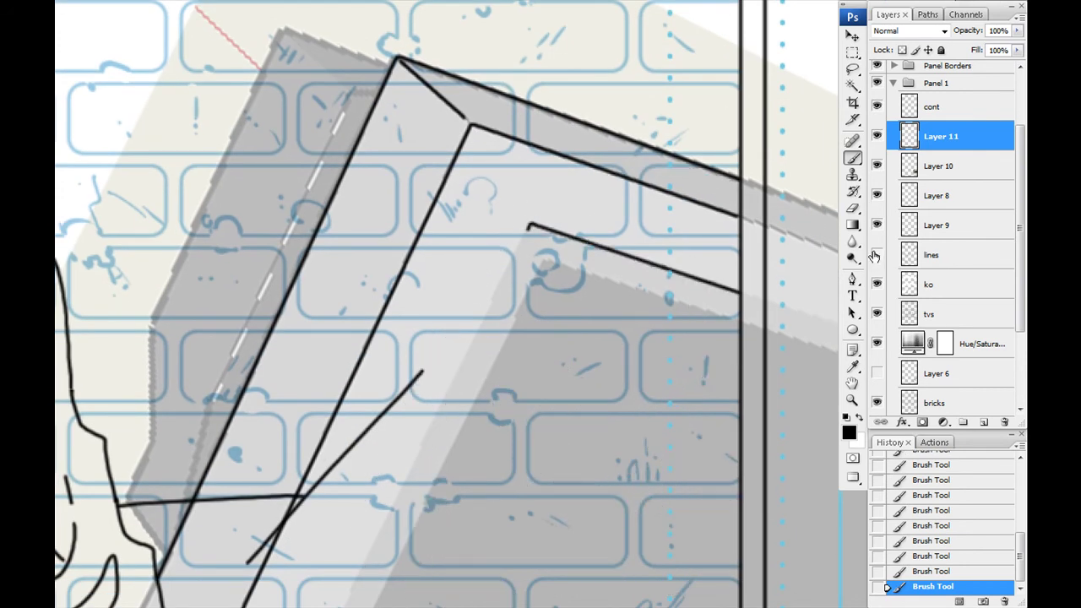
pyautogui.moveTo(424, 410); pyautogui.dragTo(478, 309)
pyautogui.moveTo(381, 441); pyautogui.dragTo(438, 384)
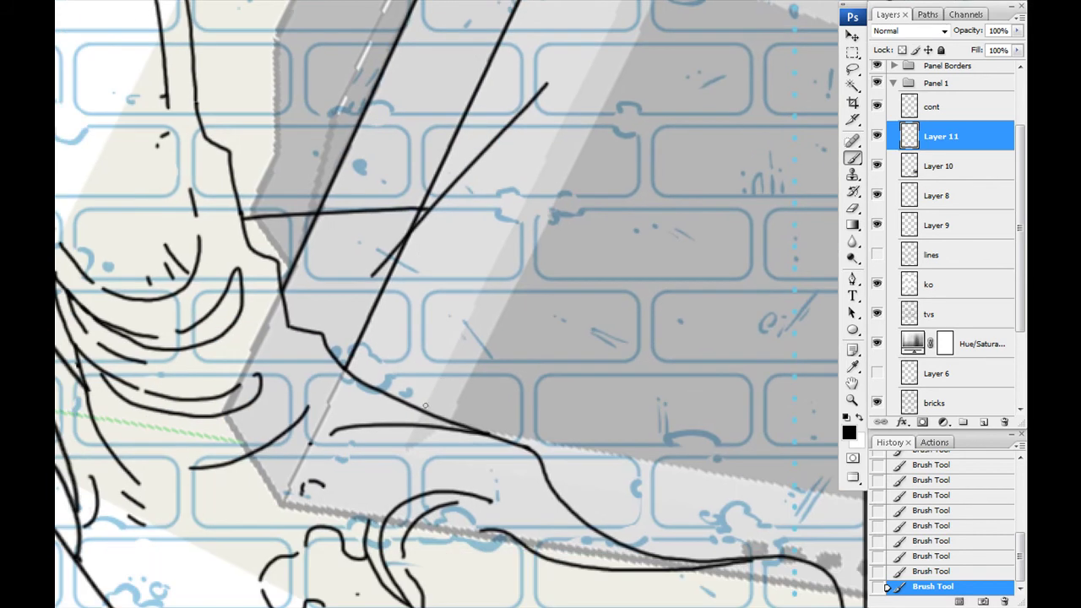
# Draw the long side line and the inner screen edges up to the top corner.
pyautogui.keyDown('shift'); pyautogui.click(428, 406); pyautogui.keyUp('shift')
pyautogui.moveTo(496, 293); pyautogui.dragTo(348, 574)
pyautogui.keyDown('shift'); pyautogui.click(521, 256); pyautogui.keyUp('shift')
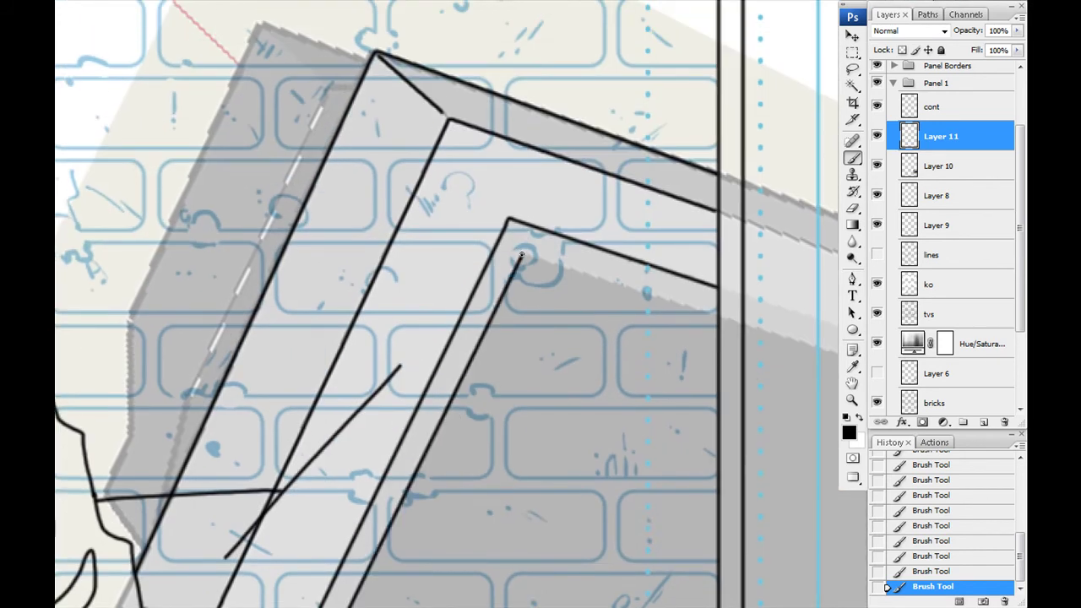
pyautogui.keyDown('shift'); pyautogui.click(694, 311); pyautogui.keyUp('shift')
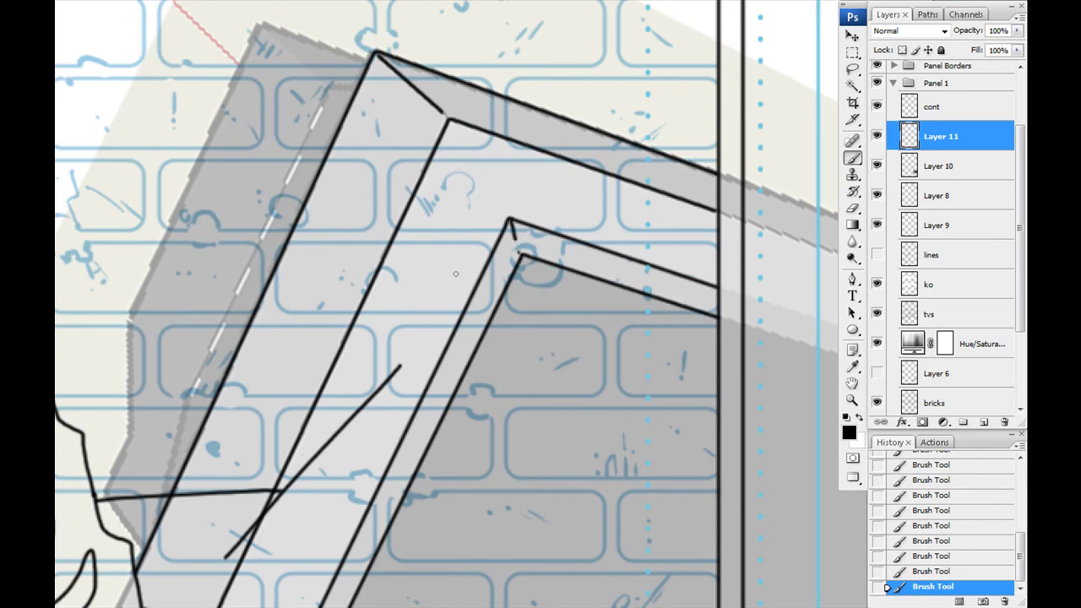
pyautogui.moveTo(400, 500); pyautogui.dragTo(346, 204)
pyautogui.moveTo(354, 417); pyautogui.dragTo(296, 307)
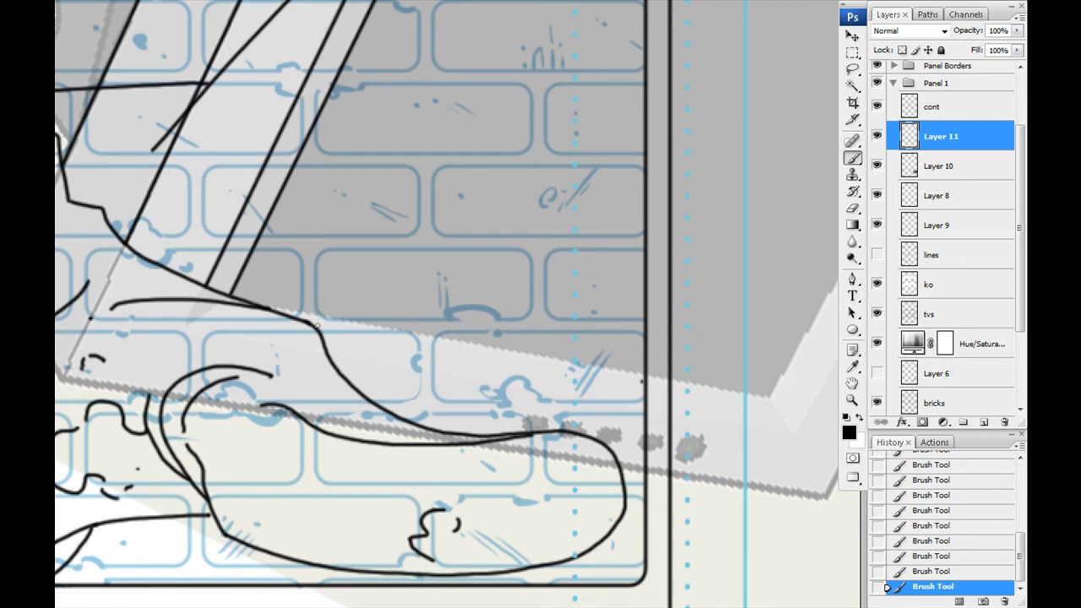
# Ink a straight black line along the TV's bottom edge to the panel border.
pyautogui.keyDown('shift'); pyautogui.click(311, 322); pyautogui.keyUp('shift')
pyautogui.hotkey('ctrl', 'alt', 'z')
pyautogui.hotkey('ctrl', 'alt', 'z')
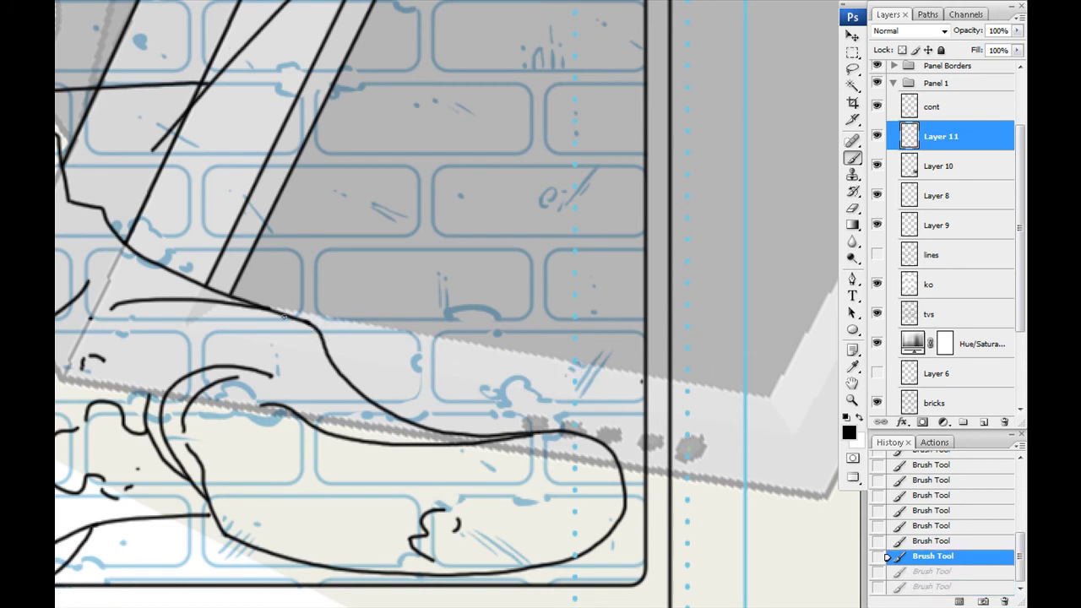
pyautogui.click(250, 302)
pyautogui.keyDown('shift'); pyautogui.click(644, 374); pyautogui.keyUp('shift')
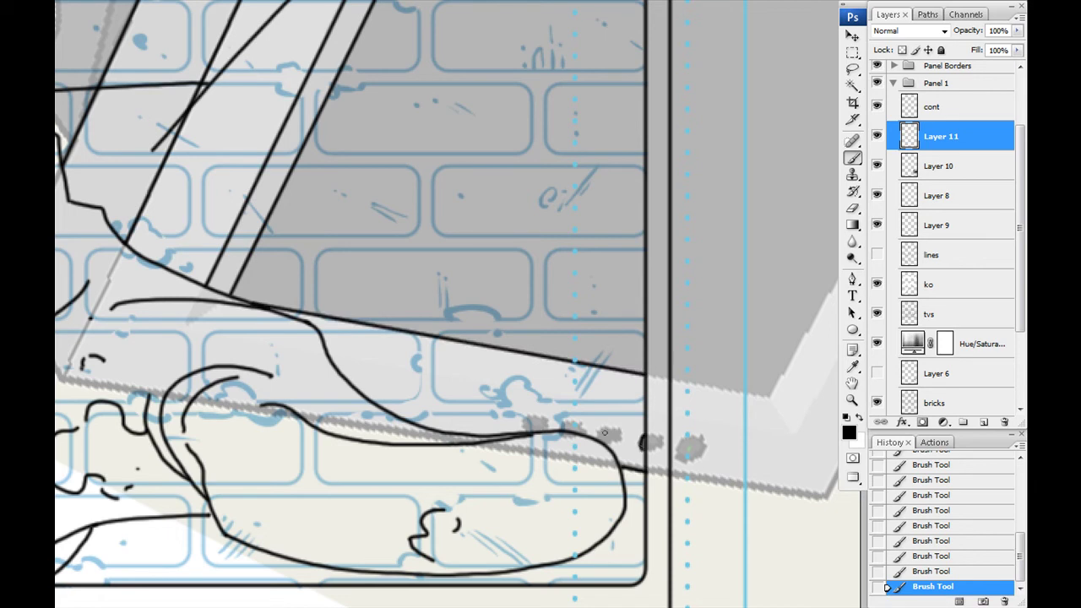
pyautogui.moveTo(564, 427)
pyautogui.mouseDown()
pyautogui.moveTo(582, 431)
pyautogui.moveTo(530, 422)
pyautogui.mouseUp()
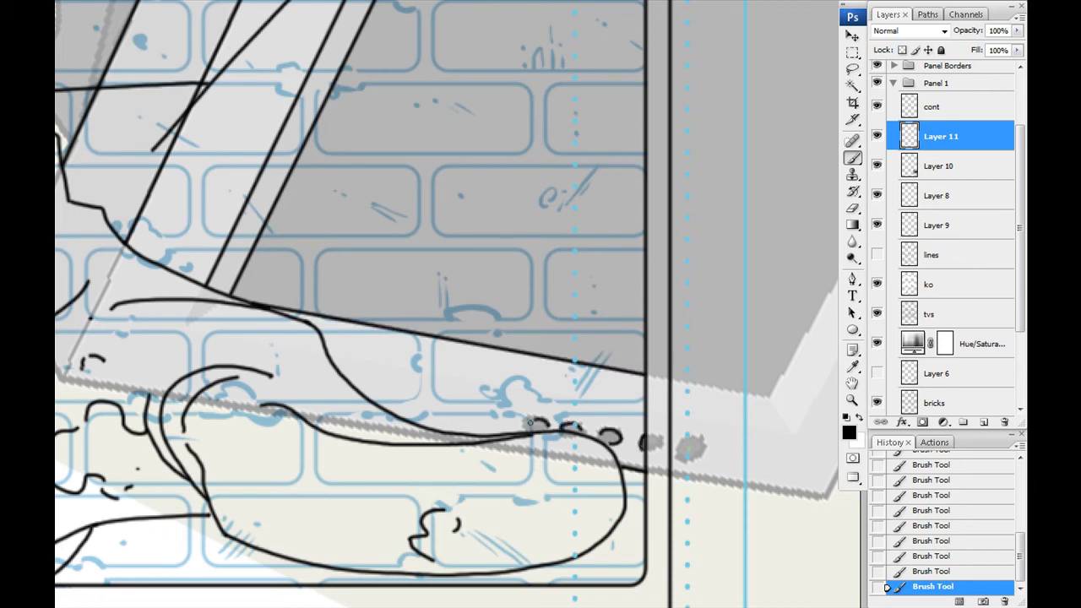
# Ink straight lines down the TV's left edge and its lower-left corner.
pyautogui.moveTo(222, 330); pyautogui.dragTo(520, 108)
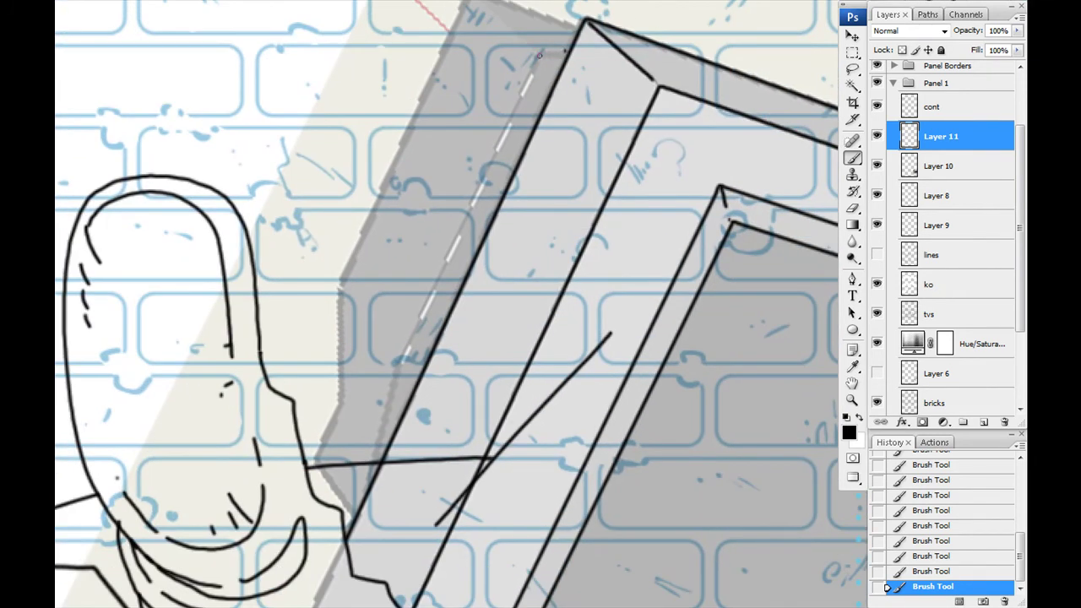
pyautogui.moveTo(535, 62); pyautogui.dragTo(565, 51)
pyautogui.hotkey('ctrl', 'z')
pyautogui.keyDown('shift'); pyautogui.click(401, 359); pyautogui.keyUp('shift')
pyautogui.keyDown('shift'); pyautogui.click(368, 488); pyautogui.keyUp('shift')
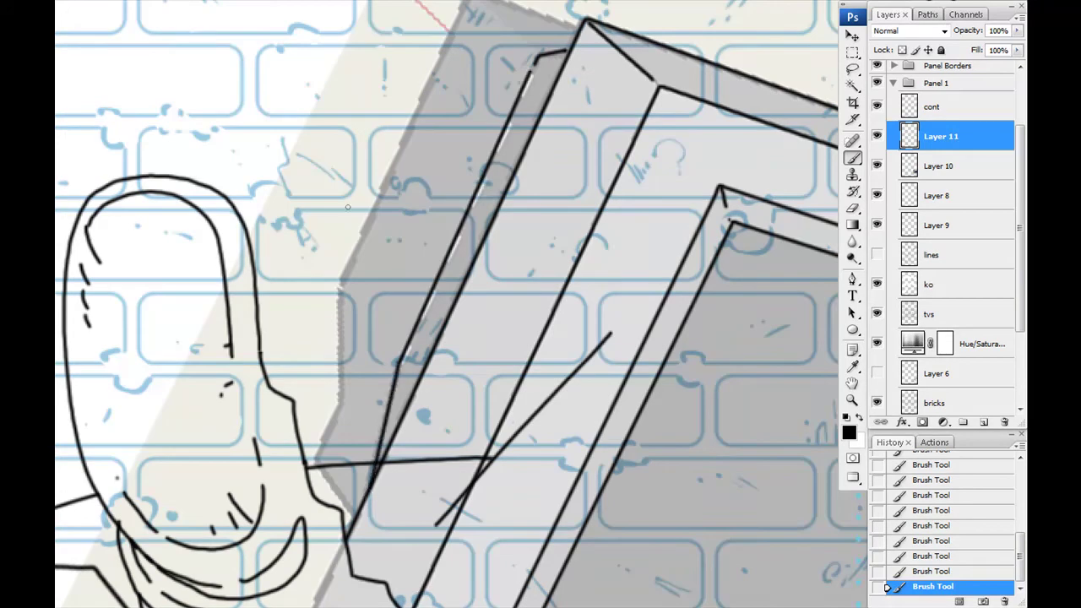
pyautogui.keyDown('shift'); pyautogui.click(355, 511); pyautogui.keyUp('shift')
pyautogui.keyDown('shift'); pyautogui.click(336, 402); pyautogui.keyUp('shift')
pyautogui.keyDown('shift'); pyautogui.click(336, 294); pyautogui.keyUp('shift')
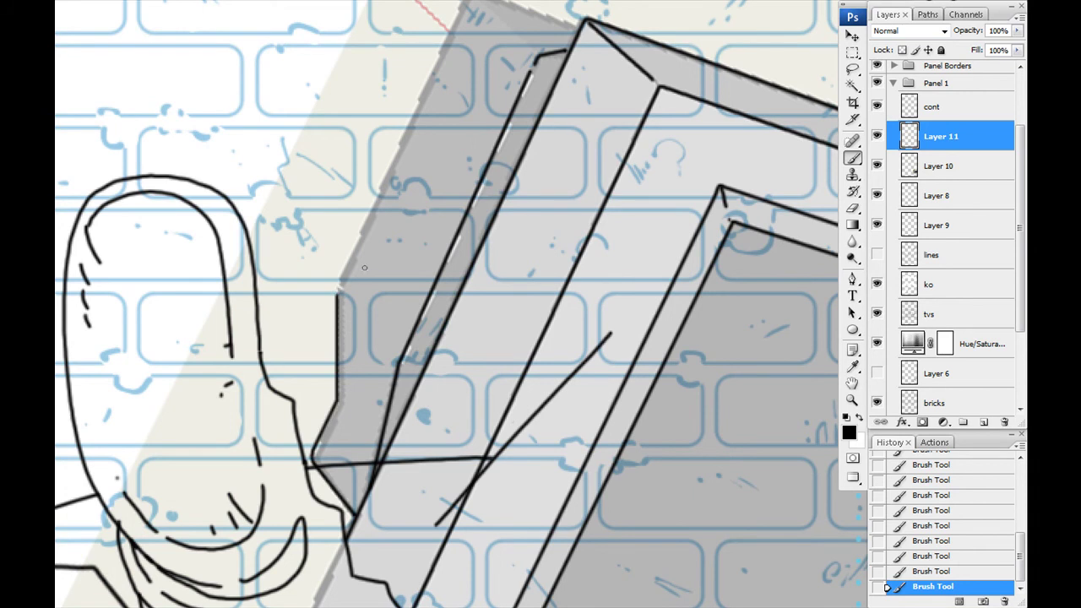
# Ink straight lines along the box's left edge, top edge and fold.
pyautogui.scroll(3, 341, 360)
pyautogui.scroll(2, 340, 372)
pyautogui.scroll(2, 434, 184)
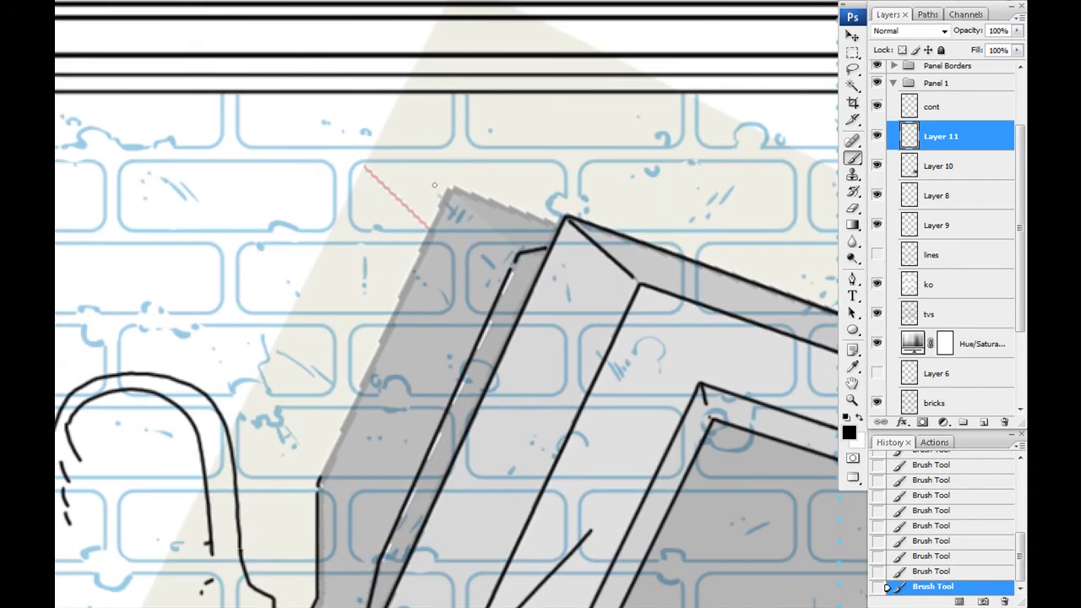
pyautogui.keyDown('shift'); pyautogui.click(448, 190); pyautogui.keyUp('shift')
pyautogui.keyDown('shift'); pyautogui.click(560, 221); pyautogui.keyUp('shift')
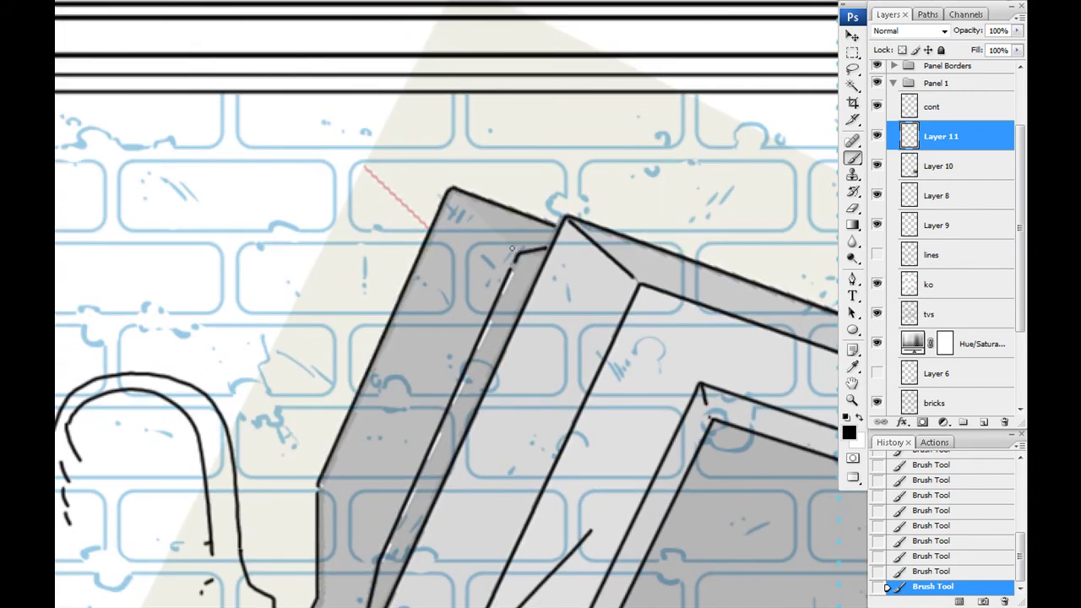
pyautogui.click(454, 191)
pyautogui.keyDown('shift'); pyautogui.click(514, 251); pyautogui.keyUp('shift')
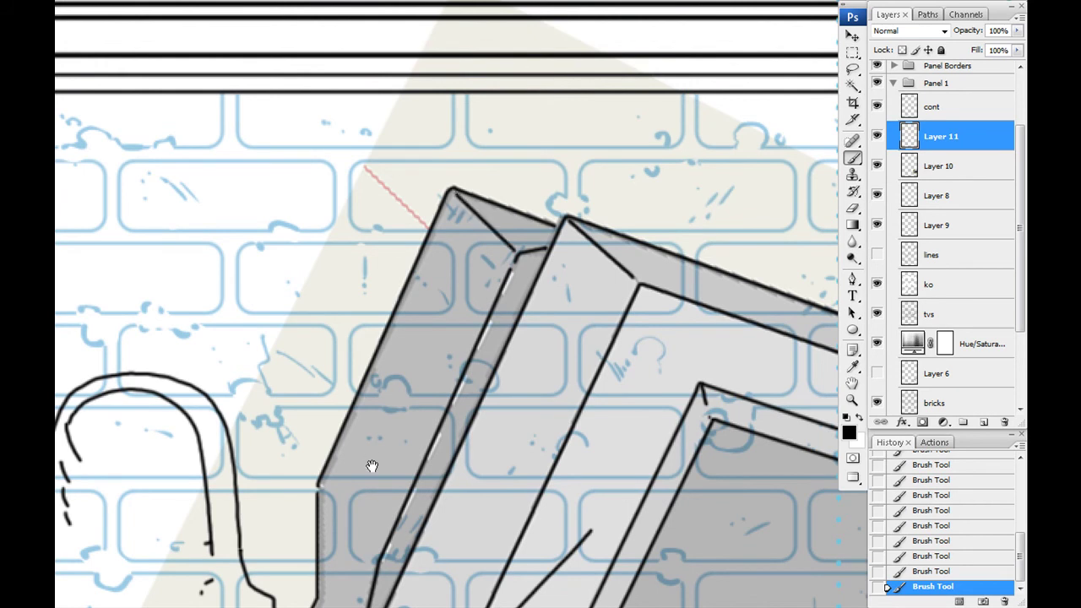
# Add freehand ink squiggles, dots and small marks on the boxes.
pyautogui.scroll(-2, 372, 465)
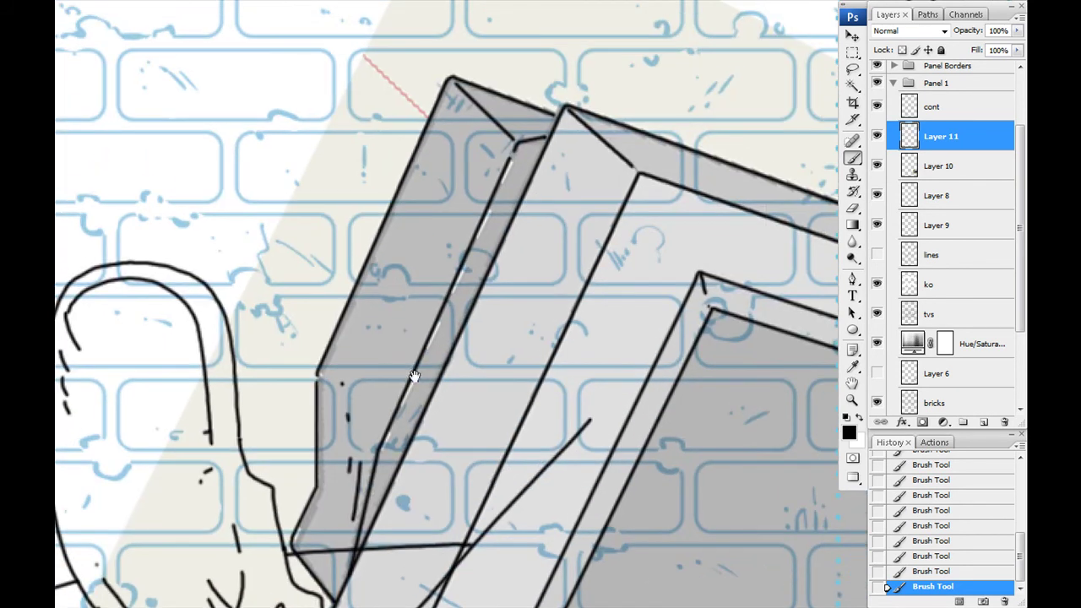
pyautogui.moveTo(584, 272)
pyautogui.mouseDown()
pyautogui.moveTo(548, 257)
pyautogui.moveTo(537, 314)
pyautogui.mouseUp()
pyautogui.click(603, 203)
pyautogui.click(575, 189)
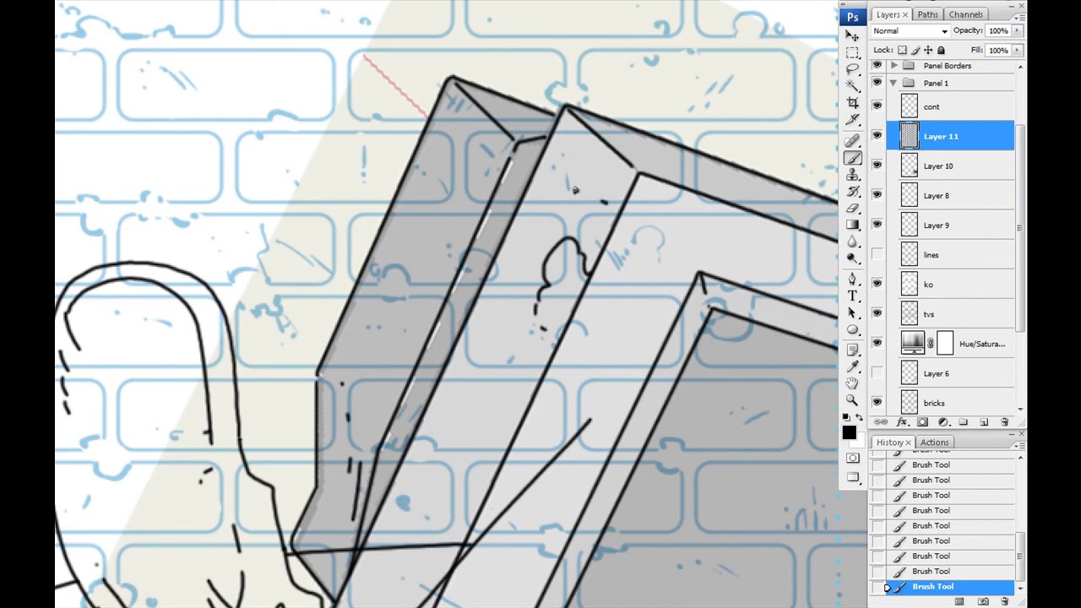
pyautogui.moveTo(633, 267); pyautogui.dragTo(488, 171)
pyautogui.moveTo(385, 320); pyautogui.dragTo(493, 147)
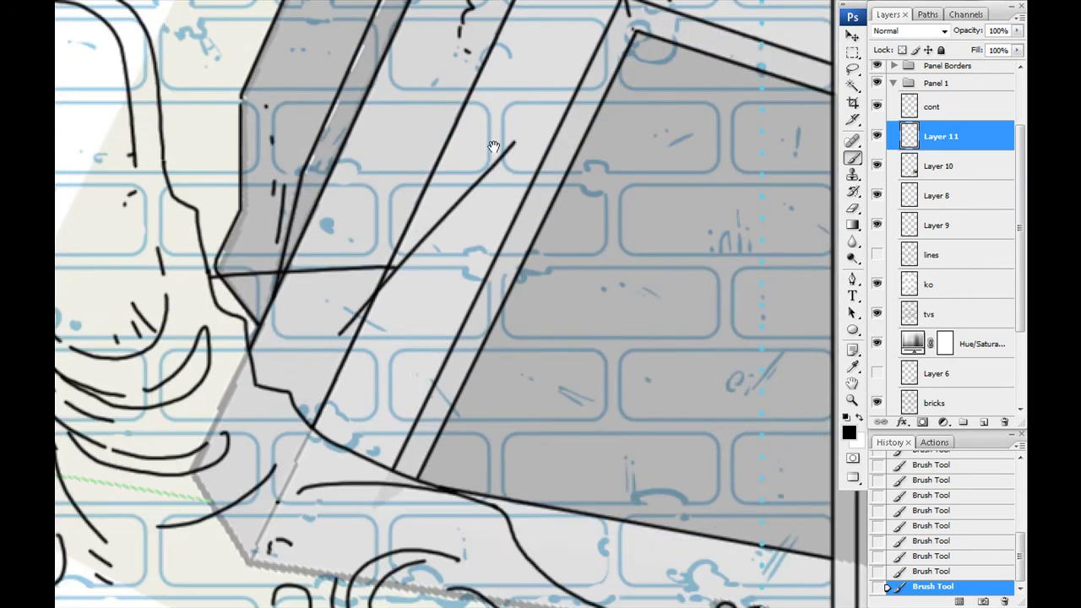
pyautogui.moveTo(427, 336)
pyautogui.mouseDown()
pyautogui.moveTo(434, 351)
pyautogui.moveTo(473, 253)
pyautogui.mouseUp()
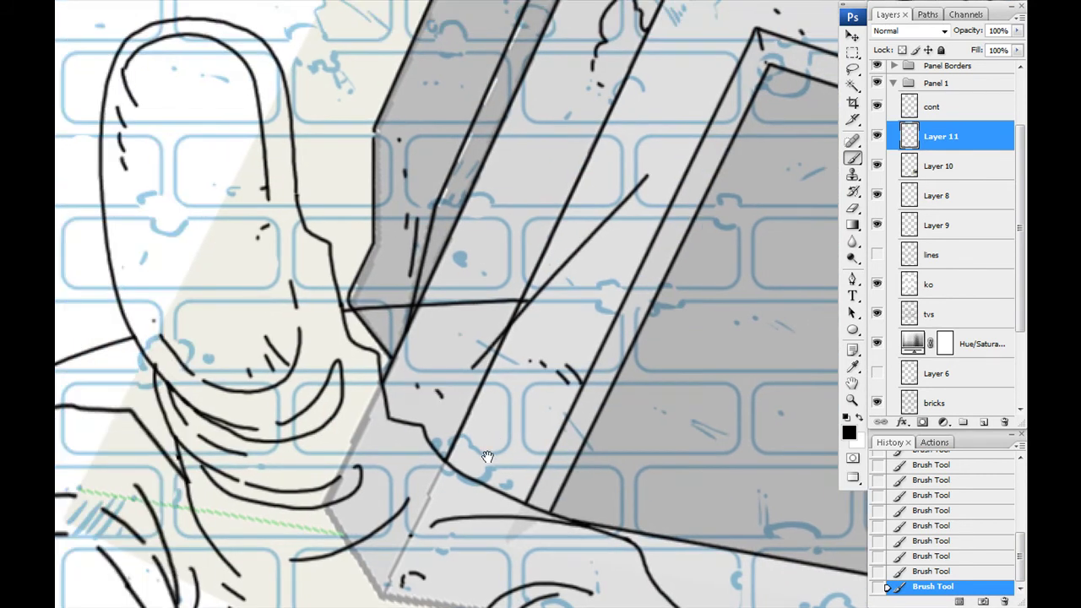
pyautogui.moveTo(524, 523); pyautogui.dragTo(583, 443)
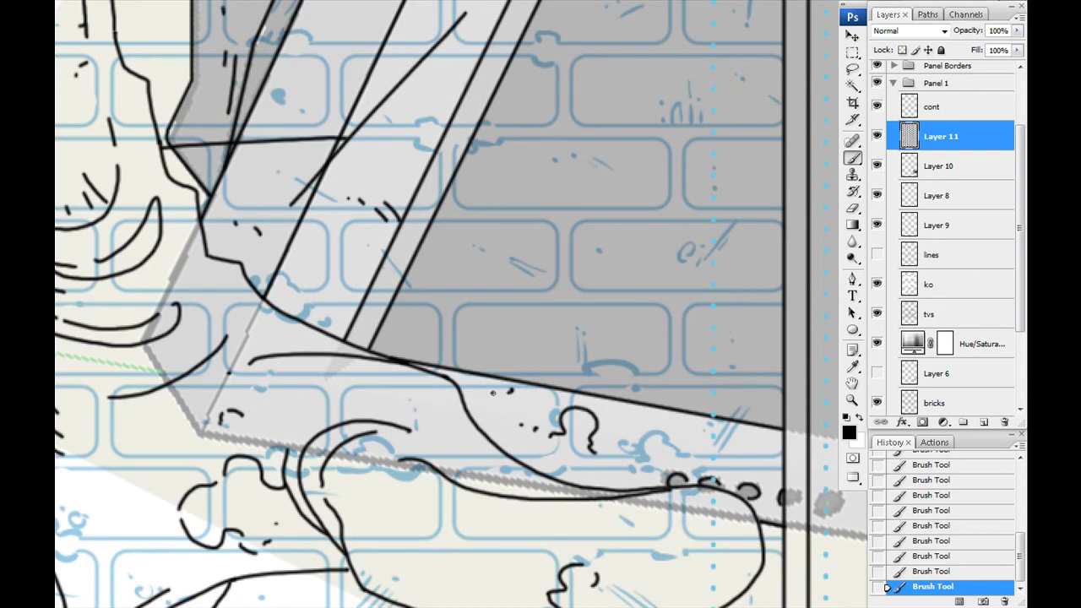
pyautogui.moveTo(452, 42); pyautogui.dragTo(509, 226)
pyautogui.scroll(2, 509, 226)
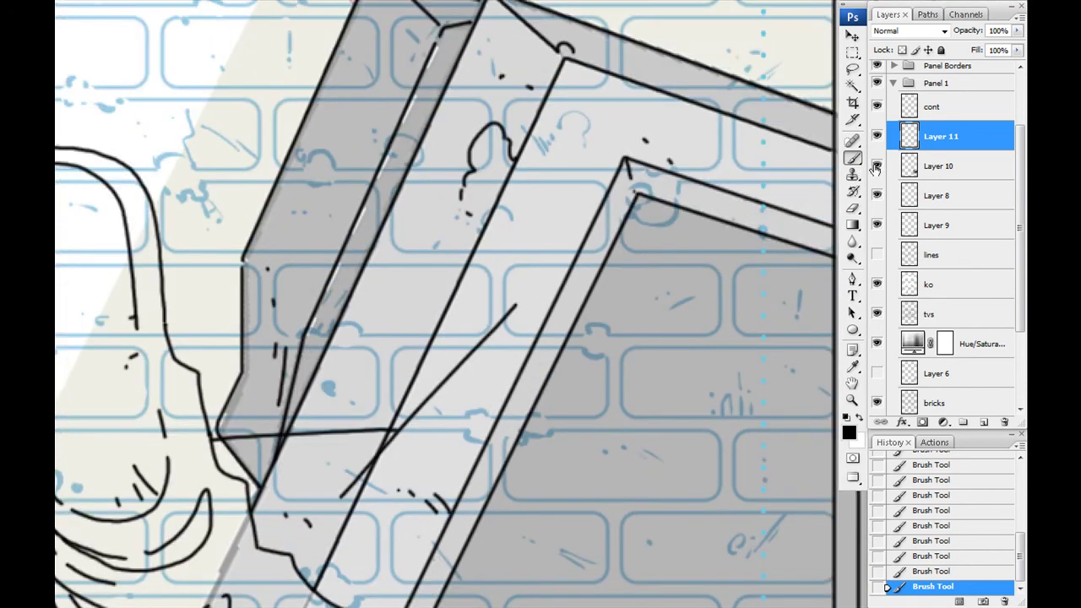
# Find the stray strokes on Layer 9 and erase part of the long diagonal stroke.
pyautogui.click(877, 195)
pyautogui.click(876, 195)
pyautogui.click(876, 225)
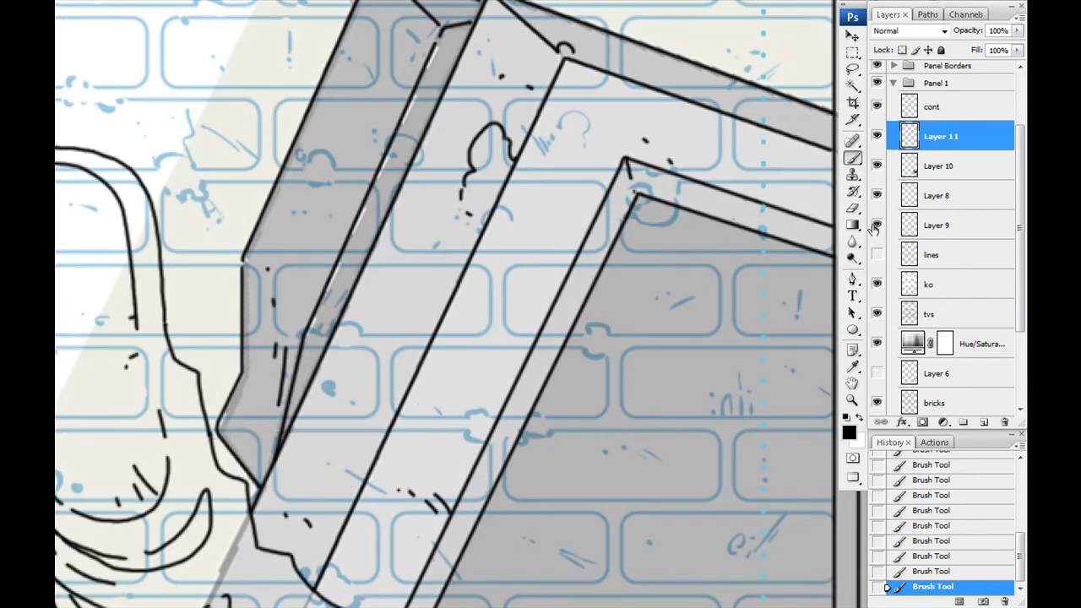
pyautogui.click(876, 224)
pyautogui.click(884, 219)
pyautogui.click(853, 208)
pyautogui.scroll(-2, 507, 296)
pyautogui.moveTo(591, 206)
pyautogui.mouseDown()
pyautogui.moveTo(438, 329)
pyautogui.moveTo(296, 338)
pyautogui.mouseUp()
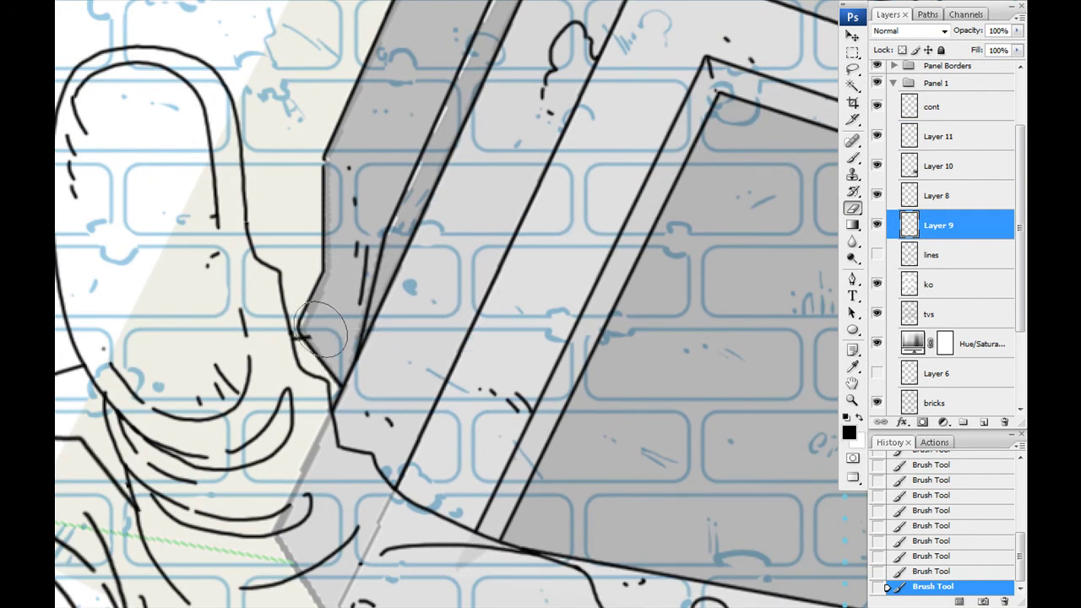
# Erase the stray horizontal stroke and zoom out to the whole panel.
pyautogui.moveTo(413, 277)
pyautogui.mouseDown()
pyautogui.moveTo(371, 501)
pyautogui.moveTo(130, 140)
pyautogui.mouseUp()
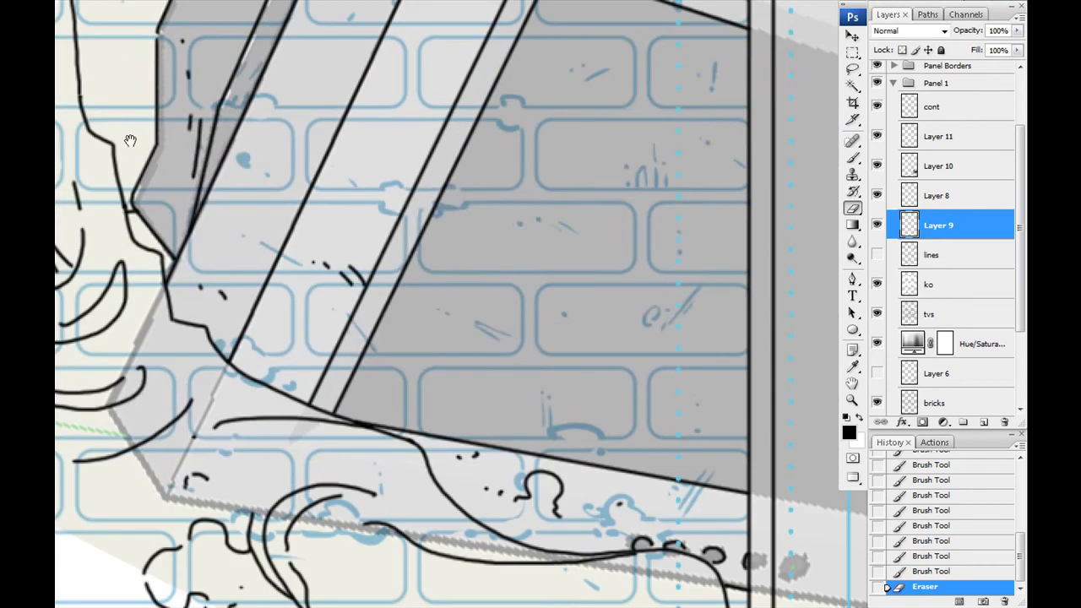
pyautogui.hotkey('ctrl', '-')
pyautogui.moveTo(344, 369); pyautogui.dragTo(361, 420)
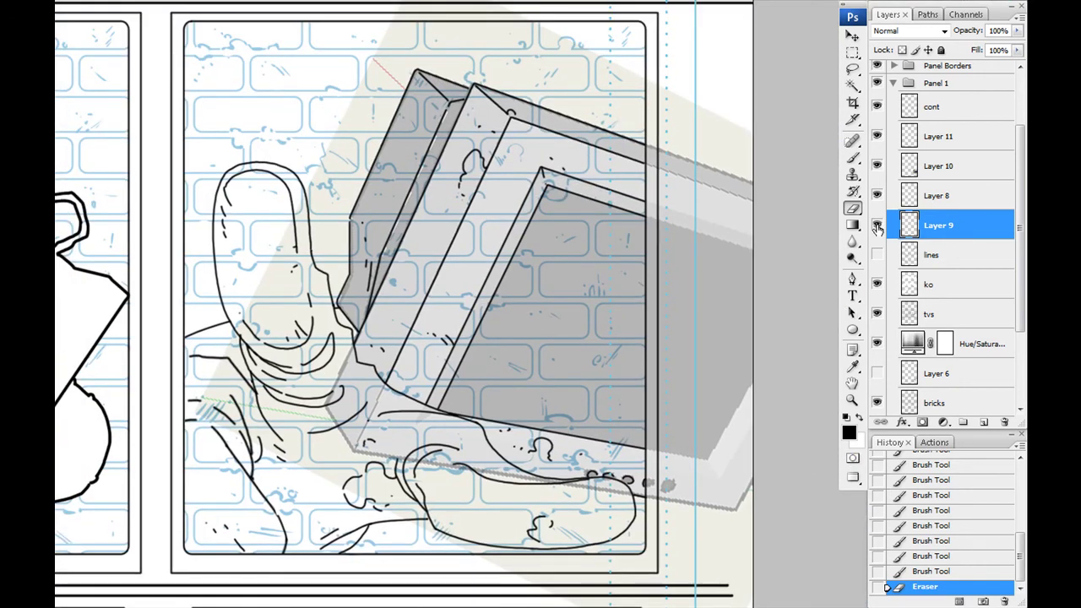
# Check the layers' contents and delete Layer 10 with the grey rough sketch.
pyautogui.click(876, 255)
pyautogui.click(876, 166)
pyautogui.click(876, 166)
pyautogui.moveTo(950, 167); pyautogui.dragTo(1004, 422)
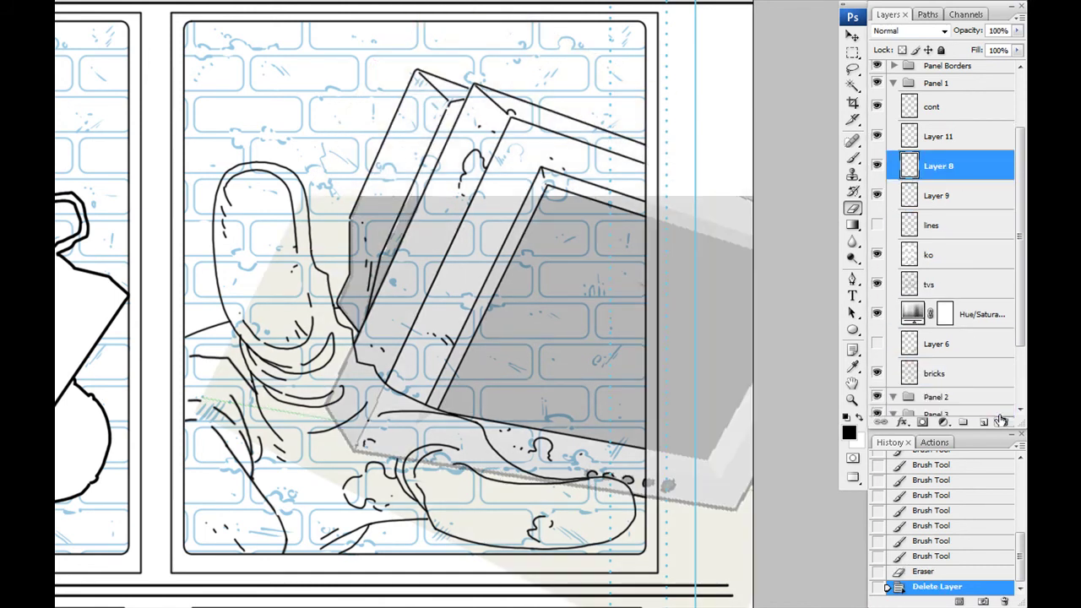
# On the lines layer, erase lines where the TV overlaps the head and face.
pyautogui.click(877, 224)
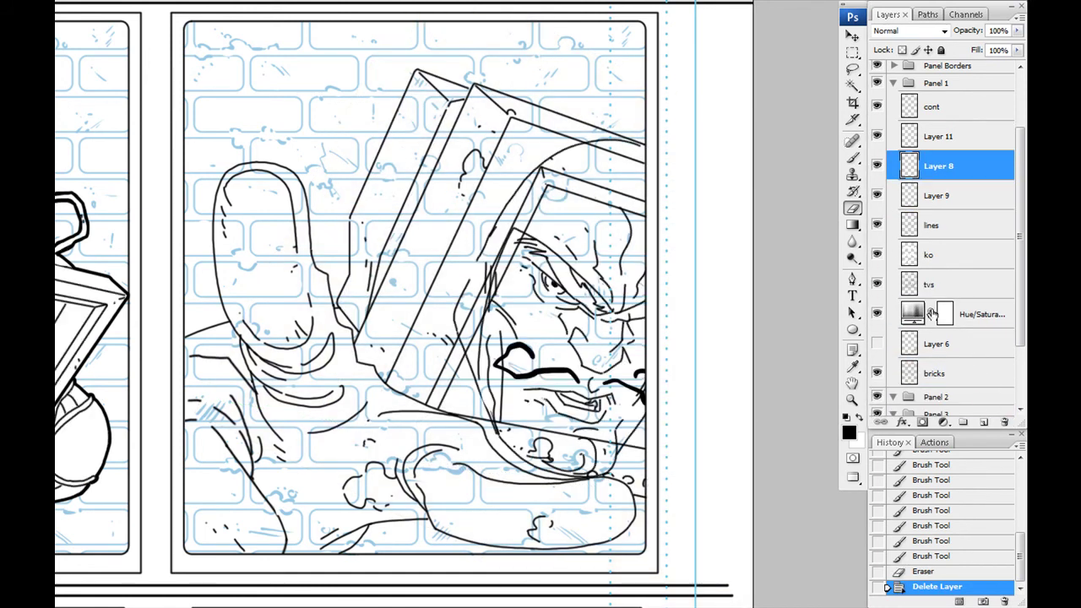
pyautogui.click(933, 225)
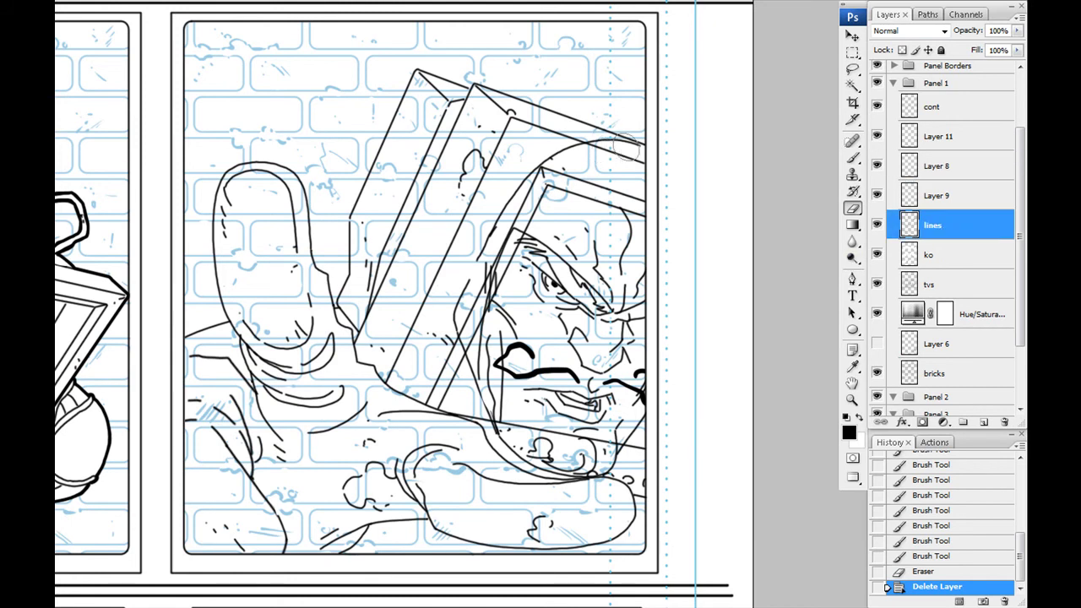
pyautogui.moveTo(573, 145); pyautogui.dragTo(532, 171)
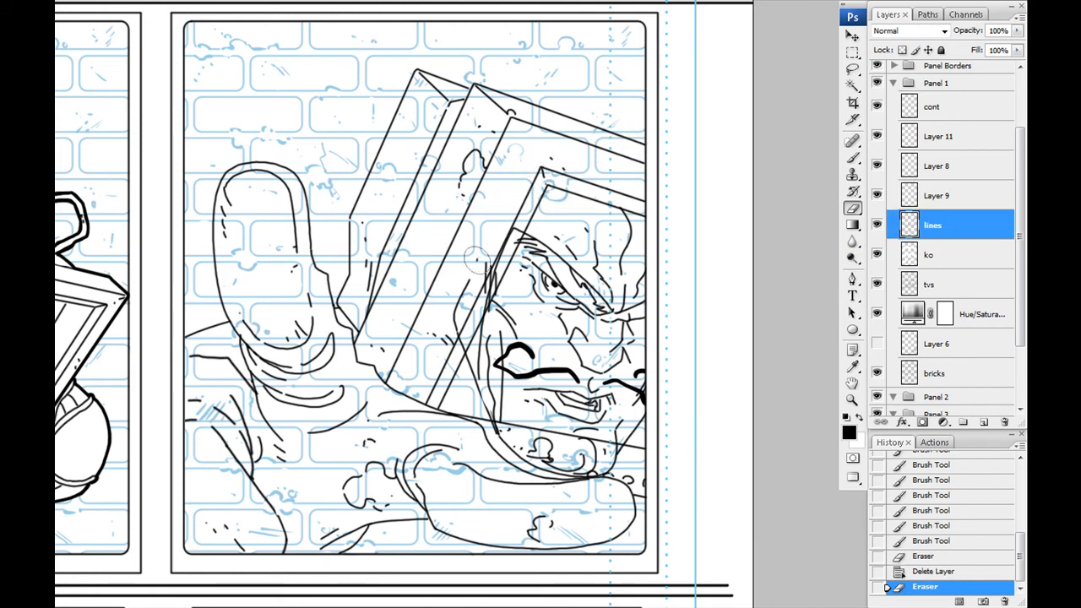
pyautogui.moveTo(498, 253); pyautogui.dragTo(485, 287)
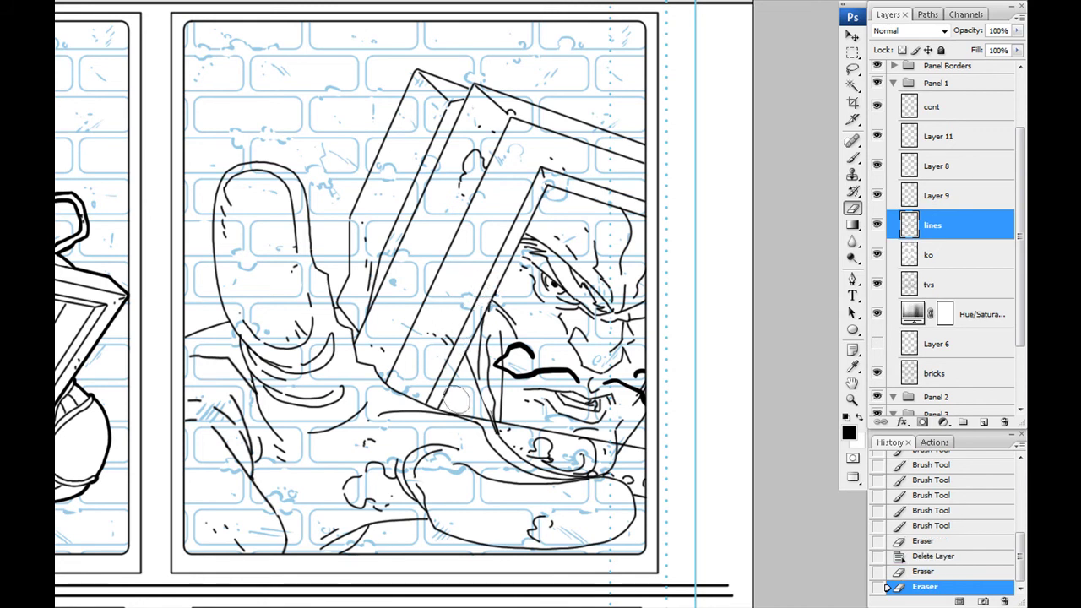
# On Layer 11, erase the lines running from the chin and a stray mark.
pyautogui.click(931, 197)
pyautogui.click(877, 136)
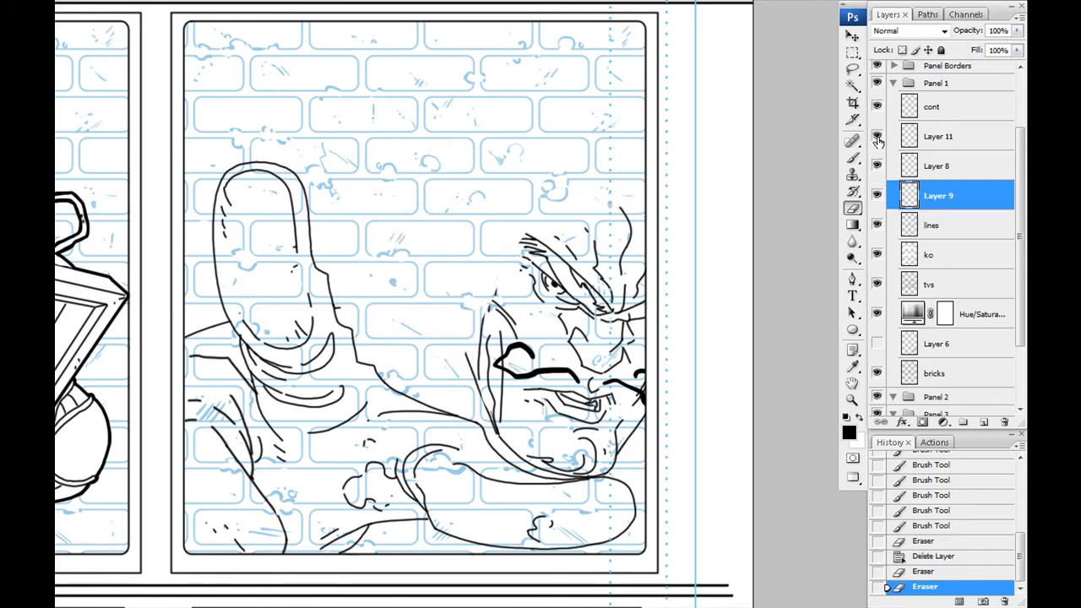
pyautogui.click(877, 136)
pyautogui.click(937, 136)
pyautogui.moveTo(501, 427); pyautogui.dragTo(540, 438)
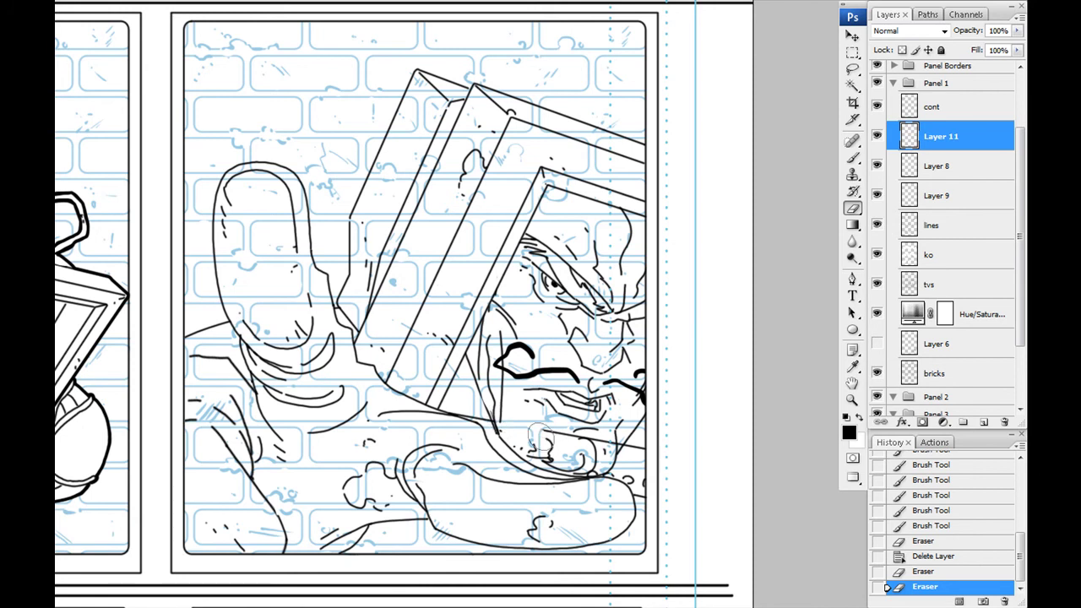
pyautogui.click(614, 440)
# Ink a cleaner brush line along the top TV box's edge.
pyautogui.moveTo(321, 463); pyautogui.dragTo(397, 372)
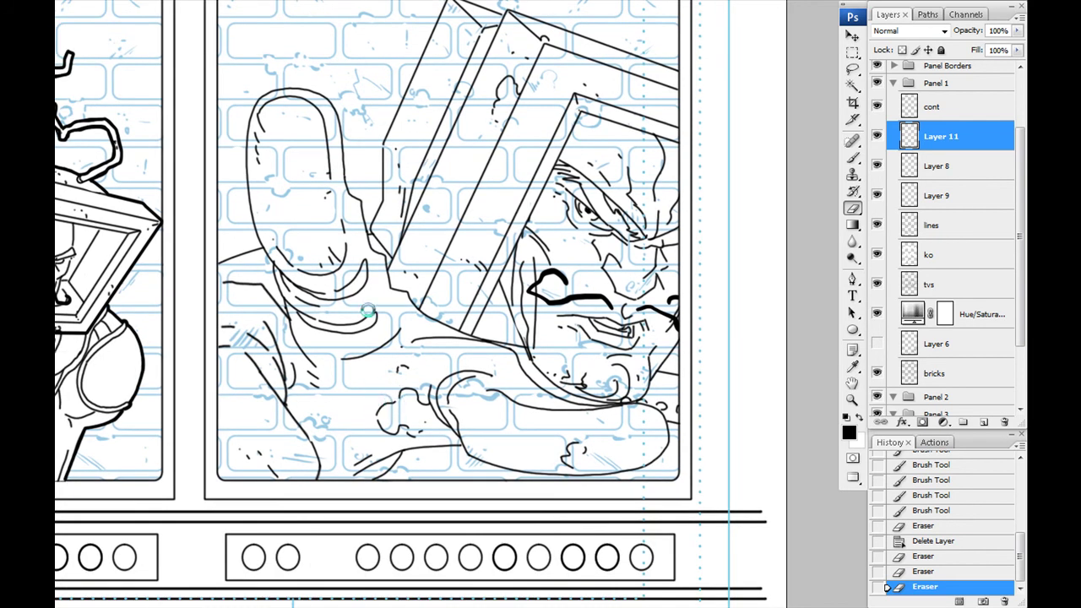
pyautogui.moveTo(251, 274); pyautogui.dragTo(238, 451)
pyautogui.press('b')
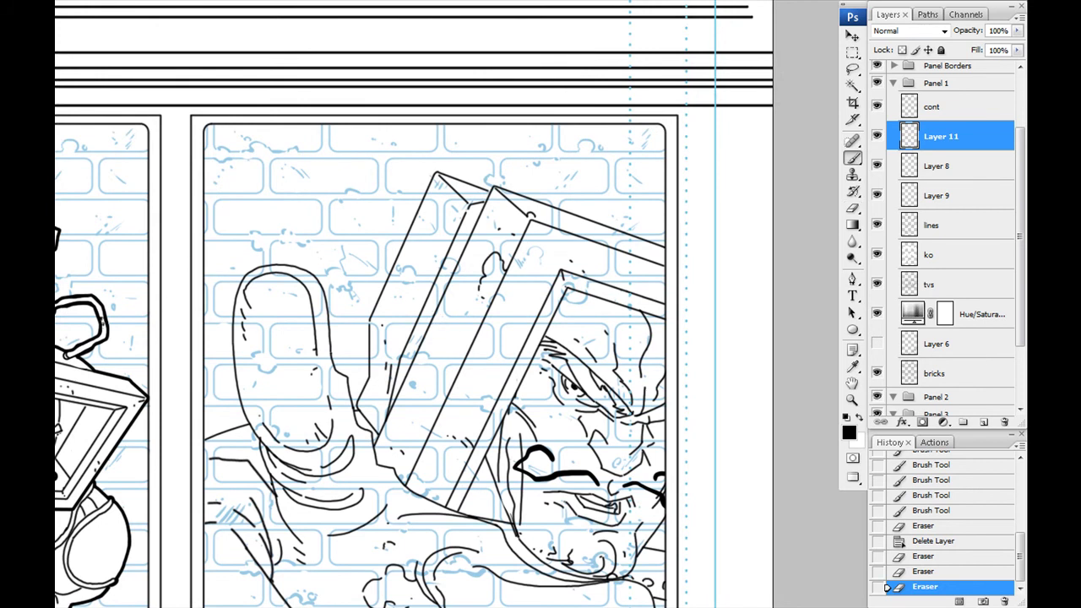
pyautogui.moveTo(226, 446); pyautogui.dragTo(200, 275)
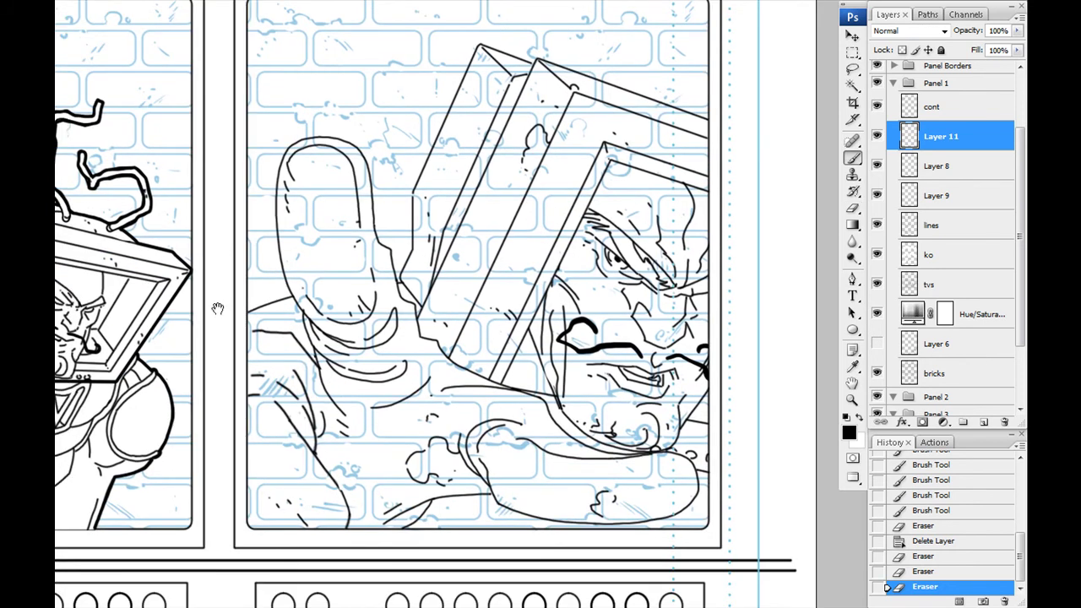
pyautogui.moveTo(226, 317); pyautogui.dragTo(285, 314)
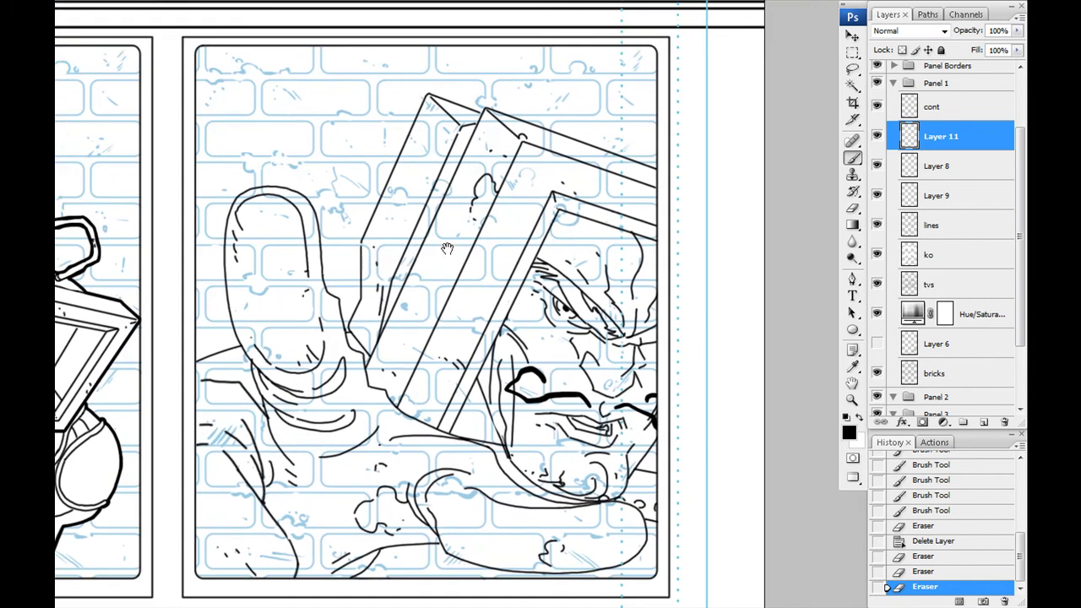
pyautogui.moveTo(447, 248); pyautogui.dragTo(426, 349)
pyautogui.scroll(2, 265, 143)
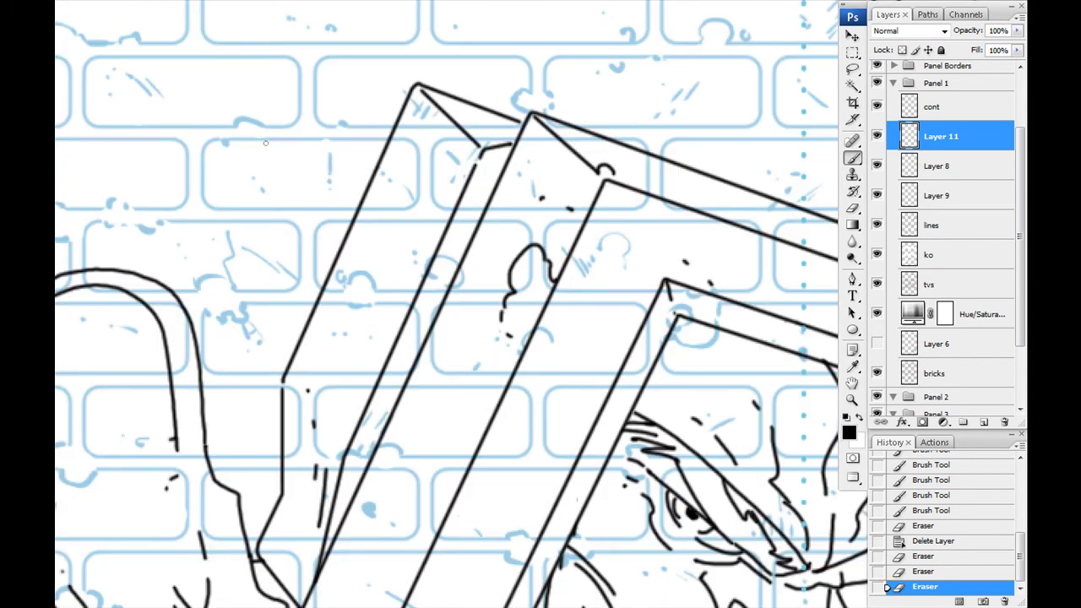
pyautogui.scroll(1, 421, 230)
pyautogui.moveTo(405, 225); pyautogui.dragTo(590, 262)
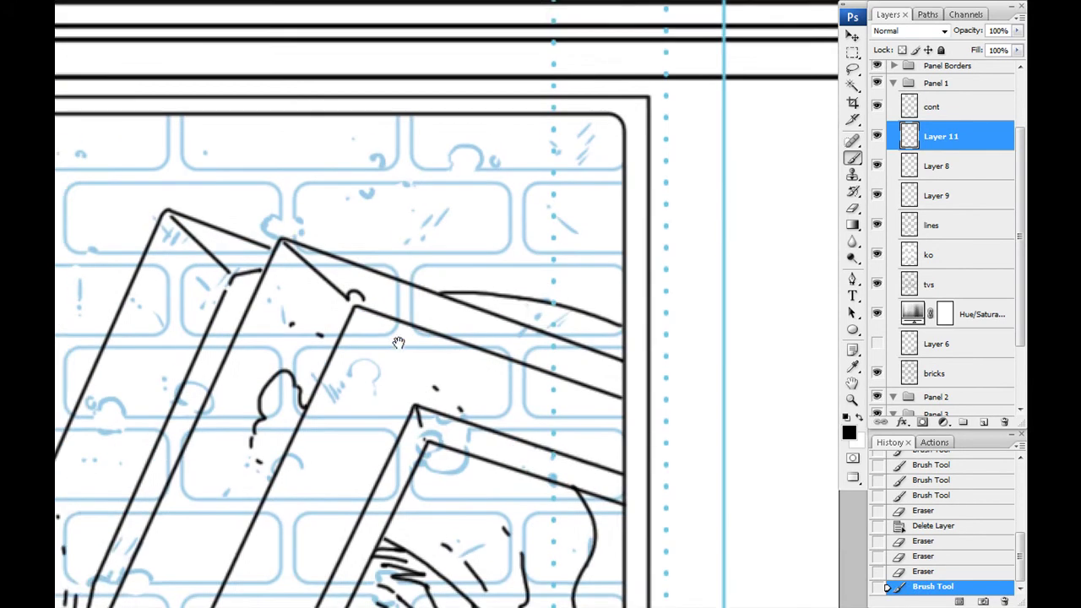
pyautogui.moveTo(463, 203); pyautogui.dragTo(501, 319)
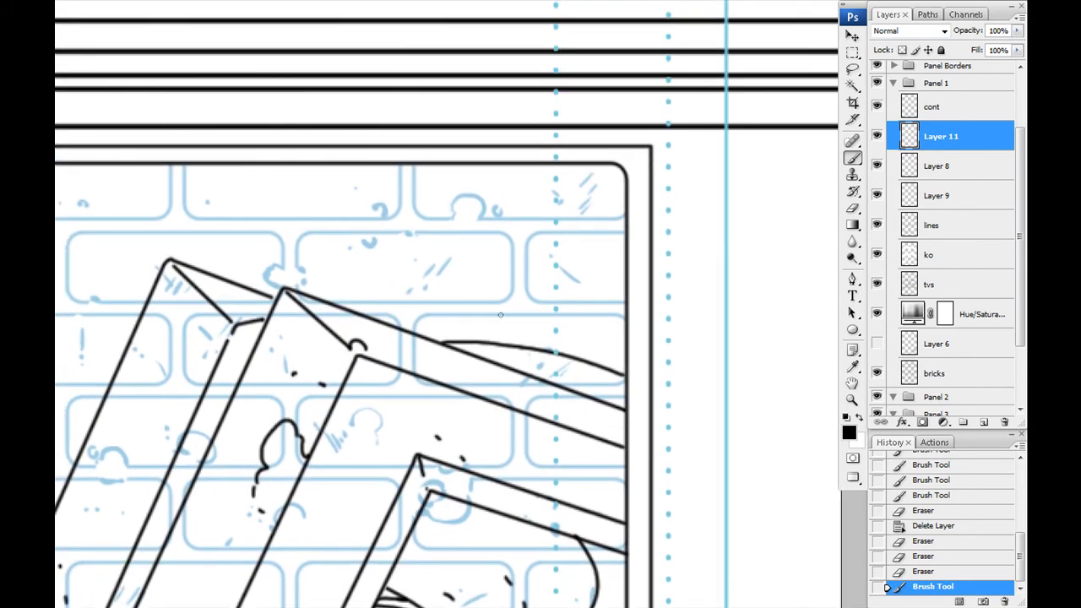
# On a new layer, brush a thick S-shaped cable dropping onto the top TV.
pyautogui.hotkey('ctrl', 'shift', 'alt', 'n')
pyautogui.rightClick(497, 319)
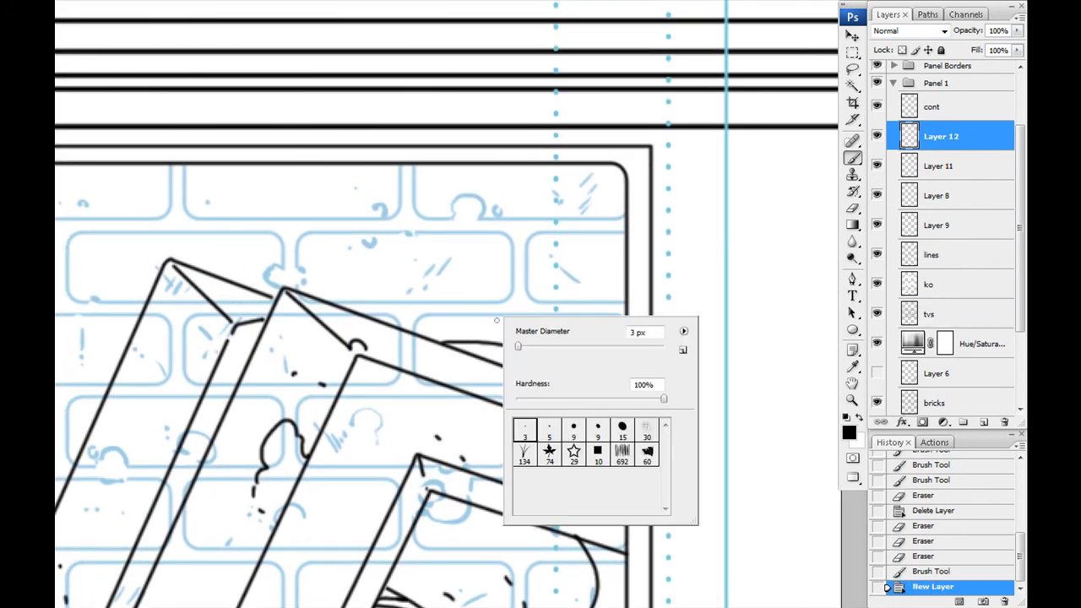
pyautogui.click(474, 336)
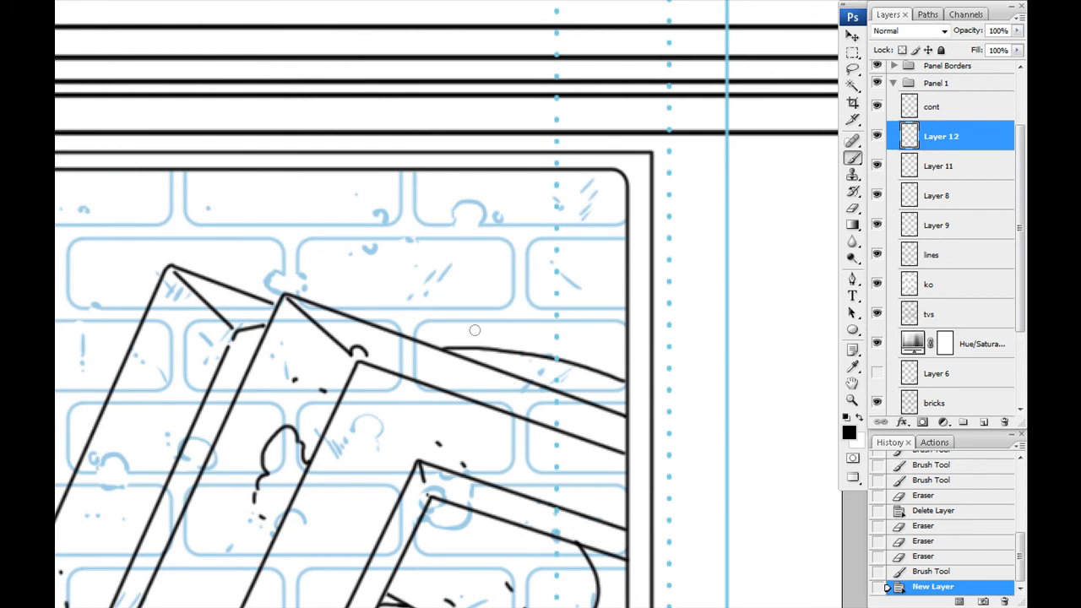
pyautogui.moveTo(485, 354)
pyautogui.mouseDown()
pyautogui.moveTo(485, 399)
pyautogui.moveTo(502, 348)
pyautogui.moveTo(470, 223)
pyautogui.moveTo(415, 179)
pyautogui.mouseUp()
pyautogui.moveTo(607, 396)
pyautogui.mouseDown()
pyautogui.moveTo(598, 188)
pyautogui.moveTo(583, 181)
pyautogui.mouseUp()
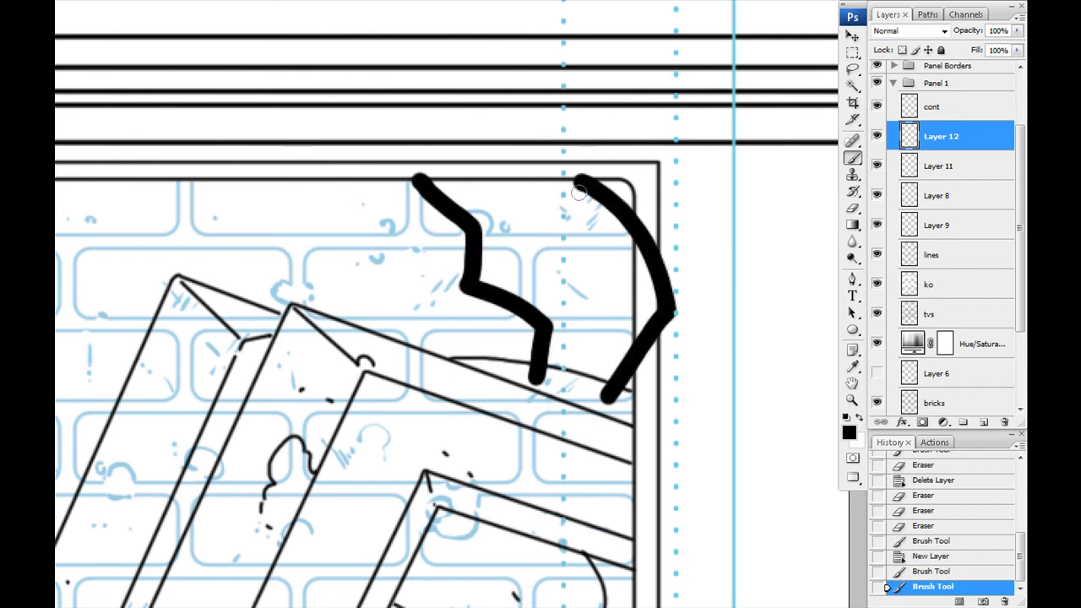
pyautogui.hotkey('ctrl', 'z')
pyautogui.hotkey('ctrl', 'z')
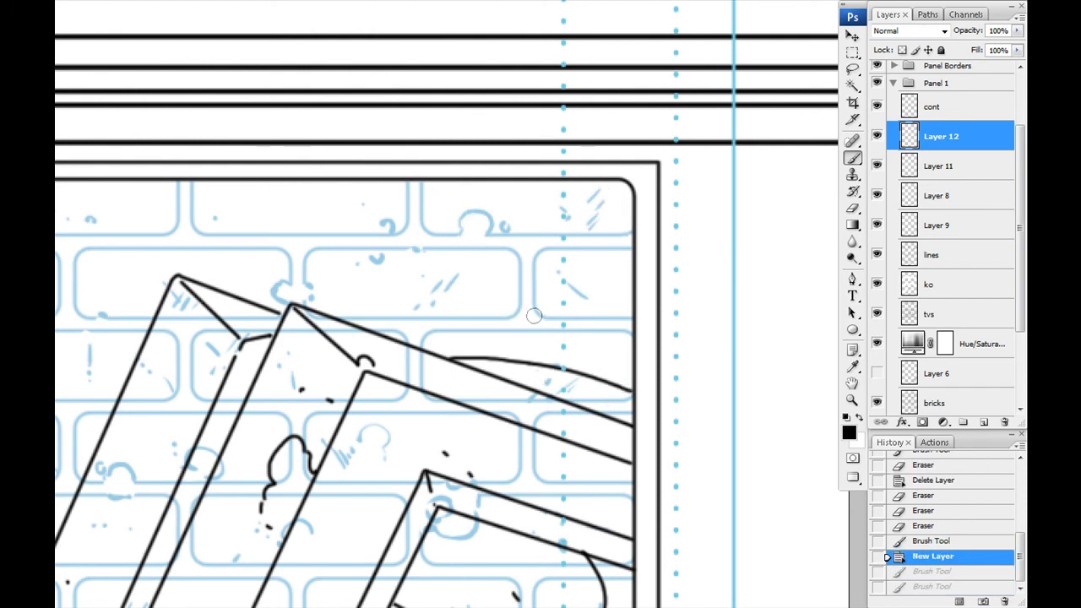
pyautogui.moveTo(554, 379); pyautogui.dragTo(458, 181)
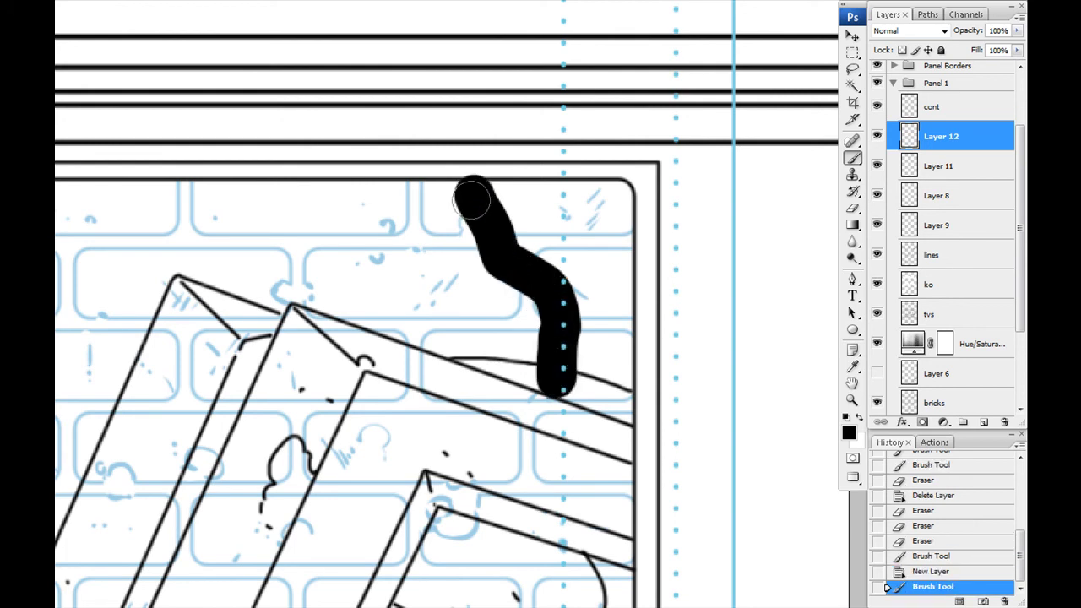
pyautogui.hotkey('ctrl', 'z')
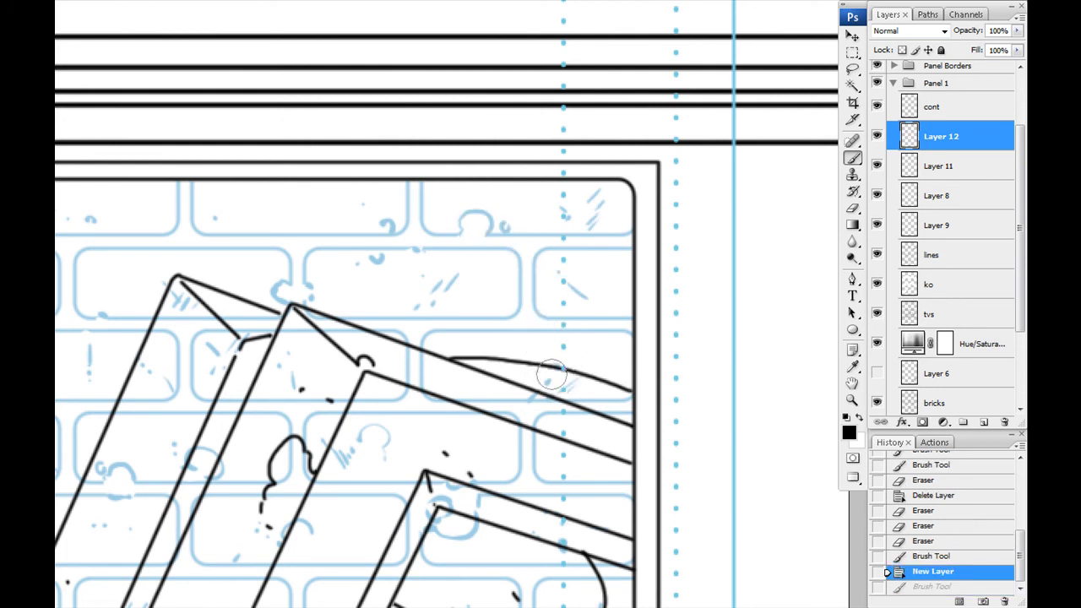
pyautogui.moveTo(555, 378); pyautogui.dragTo(437, 181)
pyautogui.hotkey('ctrl', 'z')
pyautogui.moveTo(608, 119); pyautogui.dragTo(564, 378)
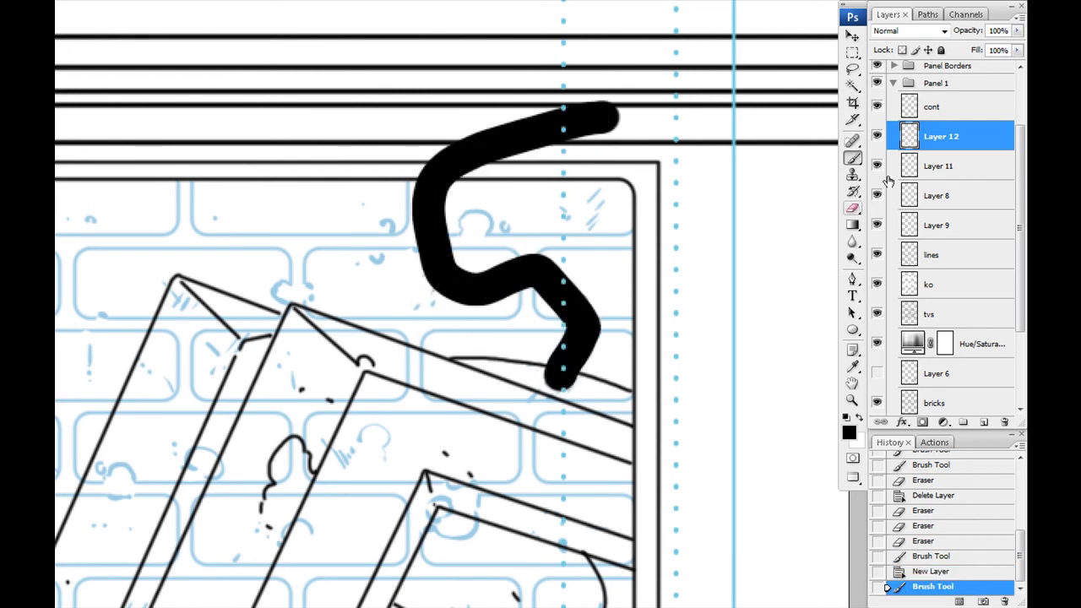
# Load the cable stroke as a selection, fill its inside with white, and deselect.
pyautogui.keyDown('ctrl'); pyautogui.click(909, 136); pyautogui.keyUp('ctrl')
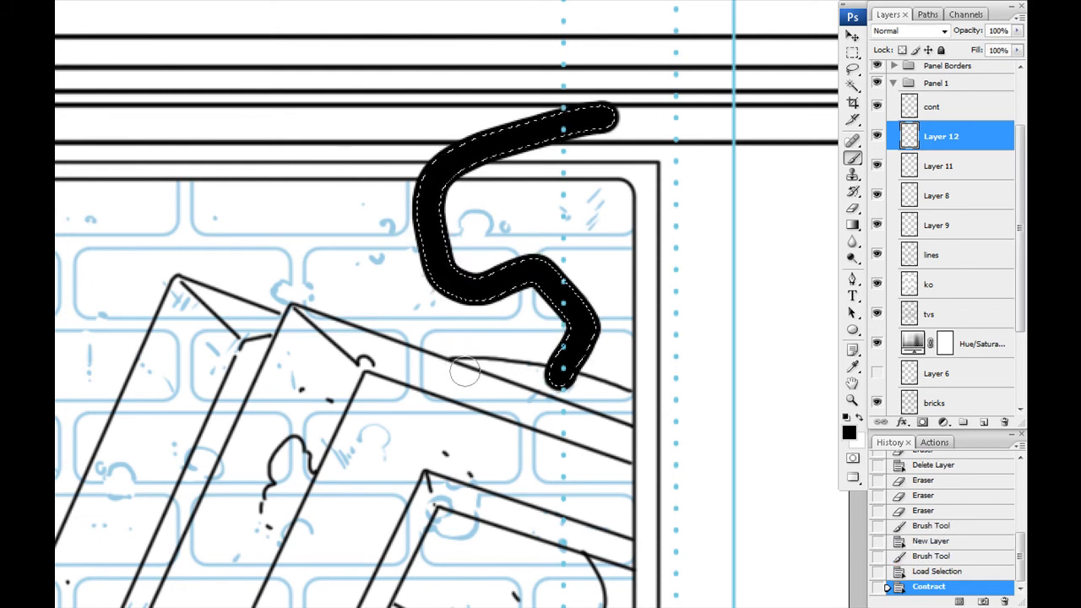
pyautogui.press('x')
pyautogui.hotkey('alt', 'BackSpace')
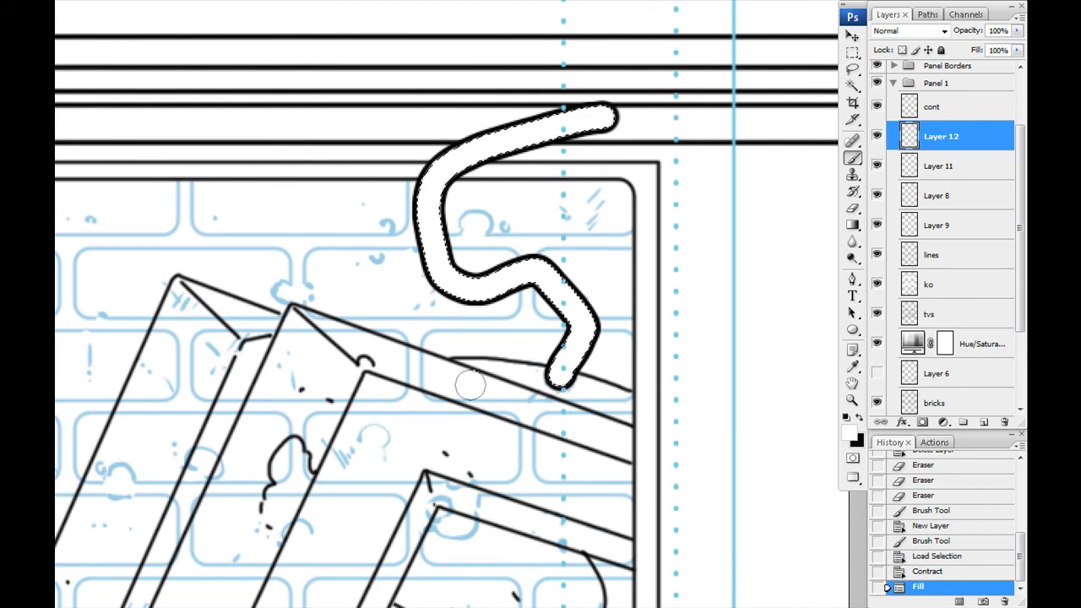
pyautogui.hotkey('ctrl', 'd')
# Erase the cable's curled top end at the panel border.
pyautogui.click(852, 207)
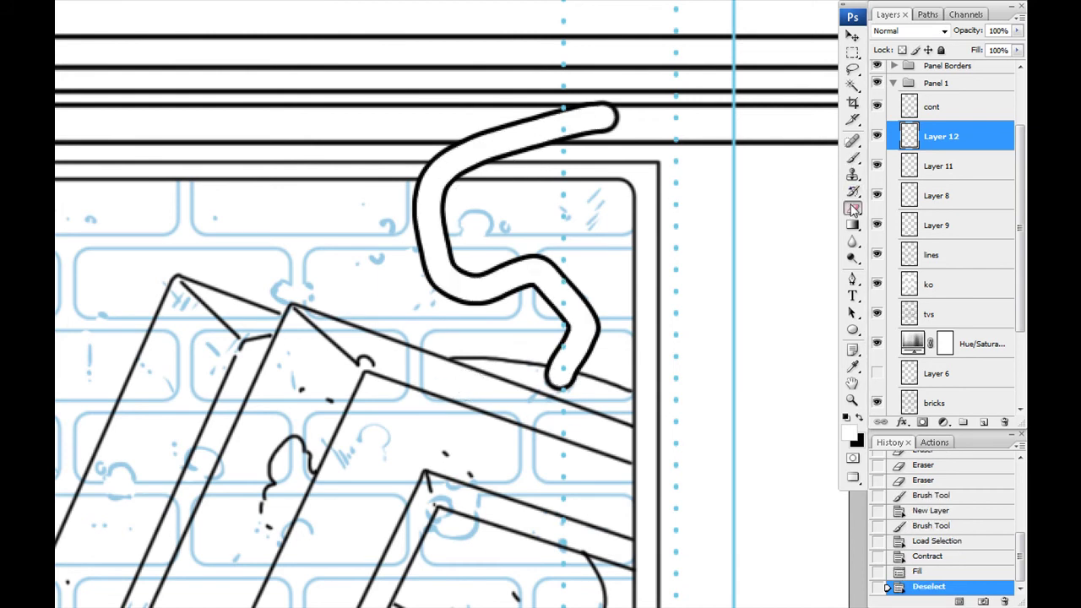
pyautogui.moveTo(614, 116); pyautogui.dragTo(515, 123)
pyautogui.moveTo(590, 135); pyautogui.dragTo(481, 135)
pyautogui.moveTo(414, 156); pyautogui.dragTo(463, 160)
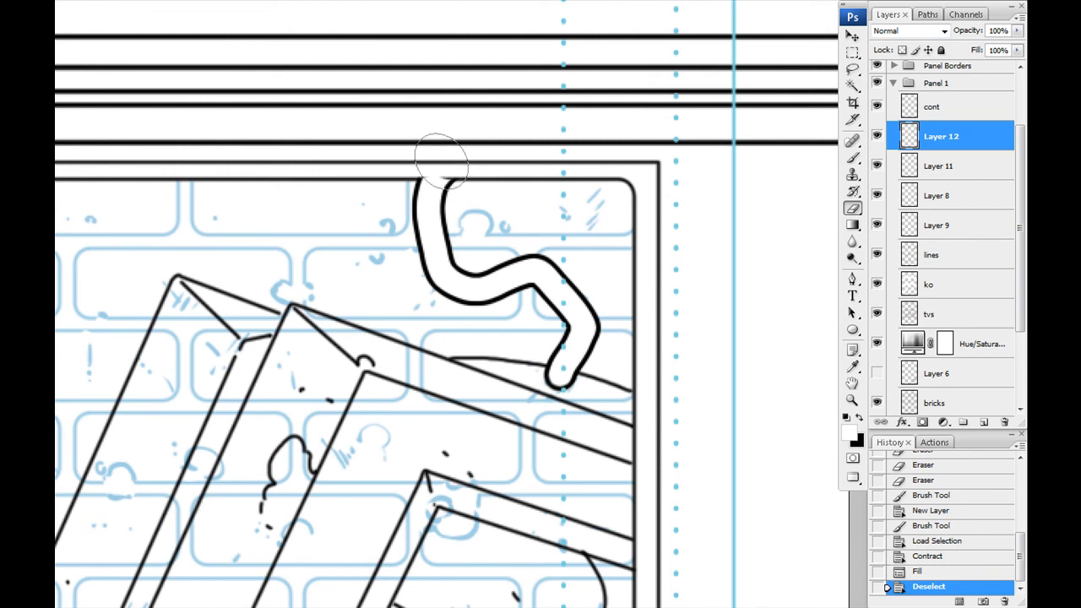
pyautogui.moveTo(462, 159); pyautogui.dragTo(433, 177)
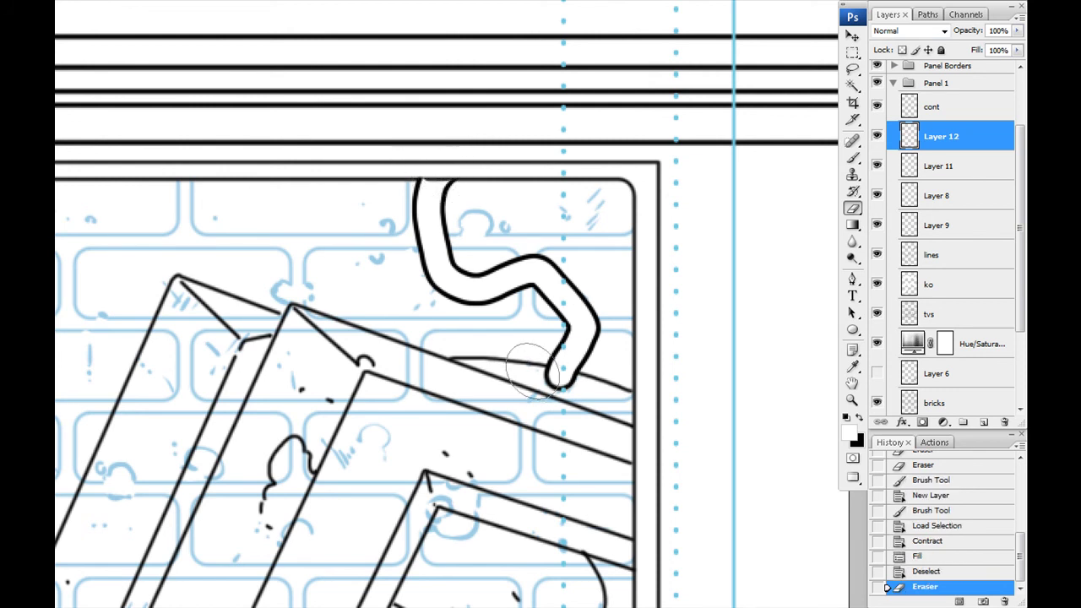
# Switch to a 3 px black brush and place a thin ink mark on the cable.
pyautogui.press('b')
pyautogui.rightClick(525, 337)
pyautogui.click(554, 443)
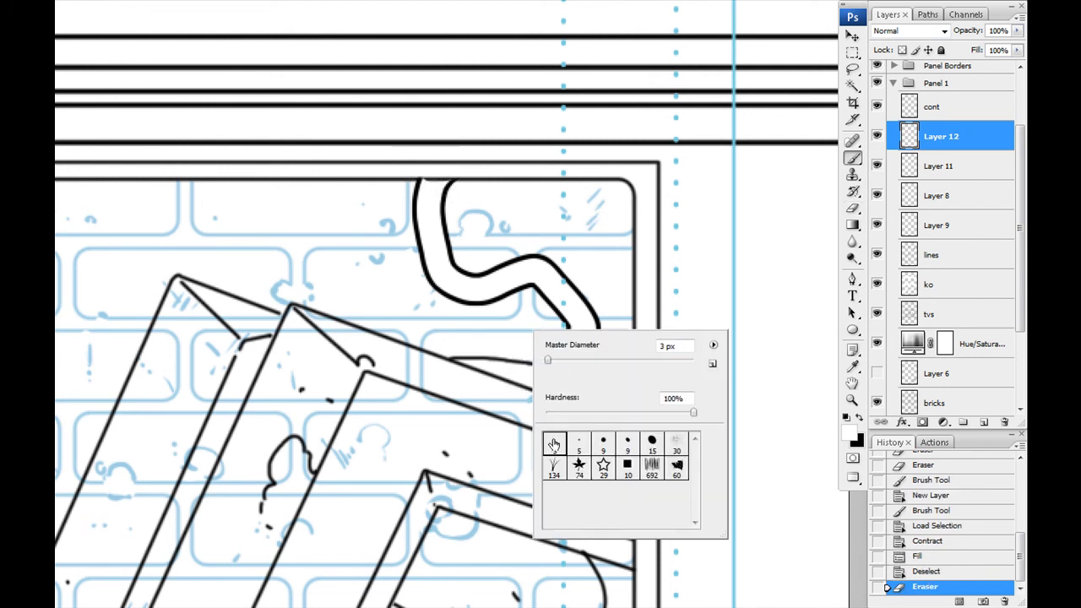
pyautogui.press('Return')
pyautogui.click(517, 355)
pyautogui.hotkey('ctrl', 'z')
pyautogui.press('x')
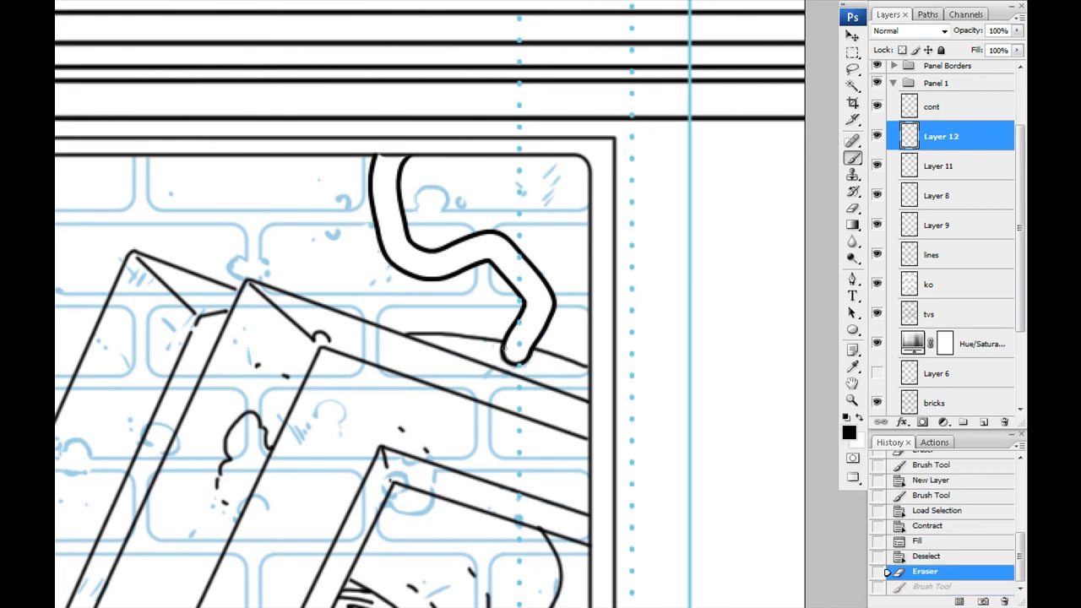
pyautogui.click(525, 355)
# Add short hatch strokes along the cable.
pyautogui.moveTo(355, 390); pyautogui.dragTo(461, 323)
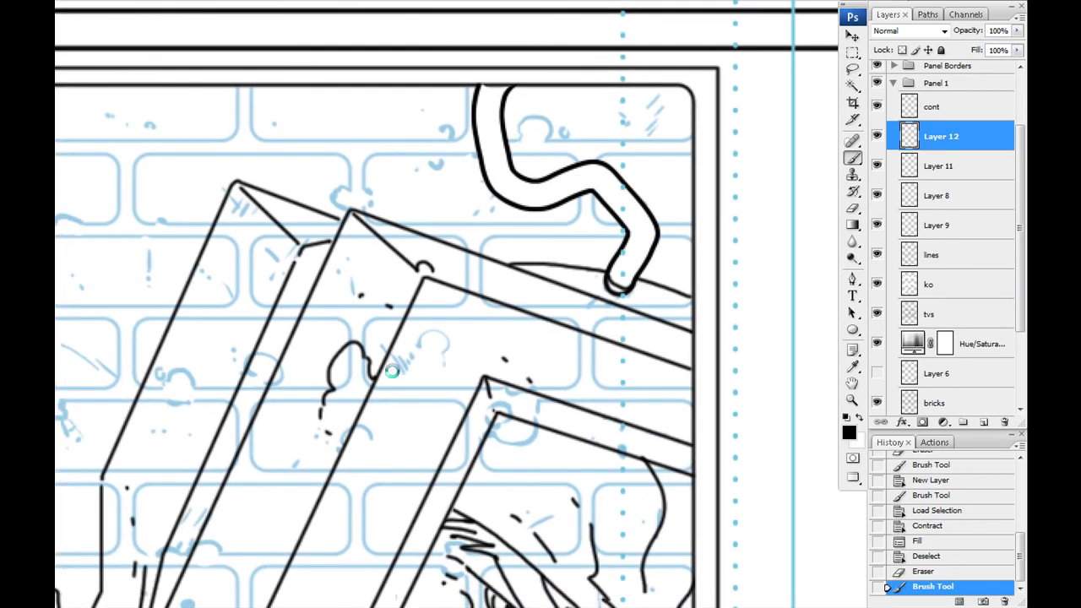
pyautogui.moveTo(535, 177)
pyautogui.mouseDown()
pyautogui.moveTo(540, 194)
pyautogui.moveTo(512, 190)
pyautogui.mouseUp()
pyautogui.moveTo(498, 172); pyautogui.dragTo(498, 184)
pyautogui.moveTo(486, 164); pyautogui.dragTo(491, 179)
pyautogui.moveTo(598, 175); pyautogui.dragTo(602, 182)
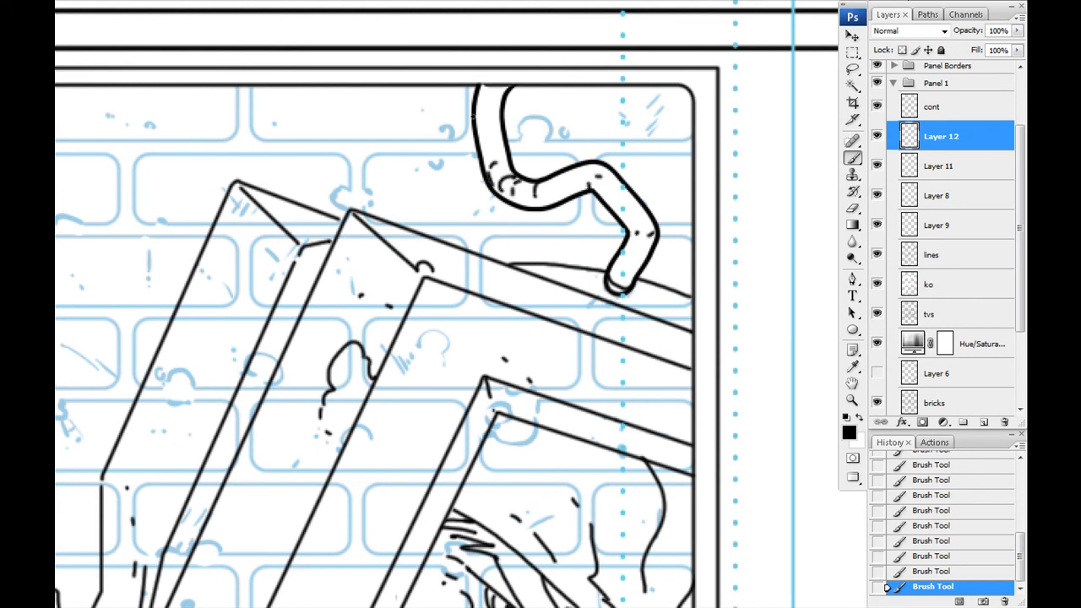
# Merge the extra ink layers down into the lines layer with Ctrl+E.
pyautogui.moveTo(355, 377); pyautogui.dragTo(416, 273)
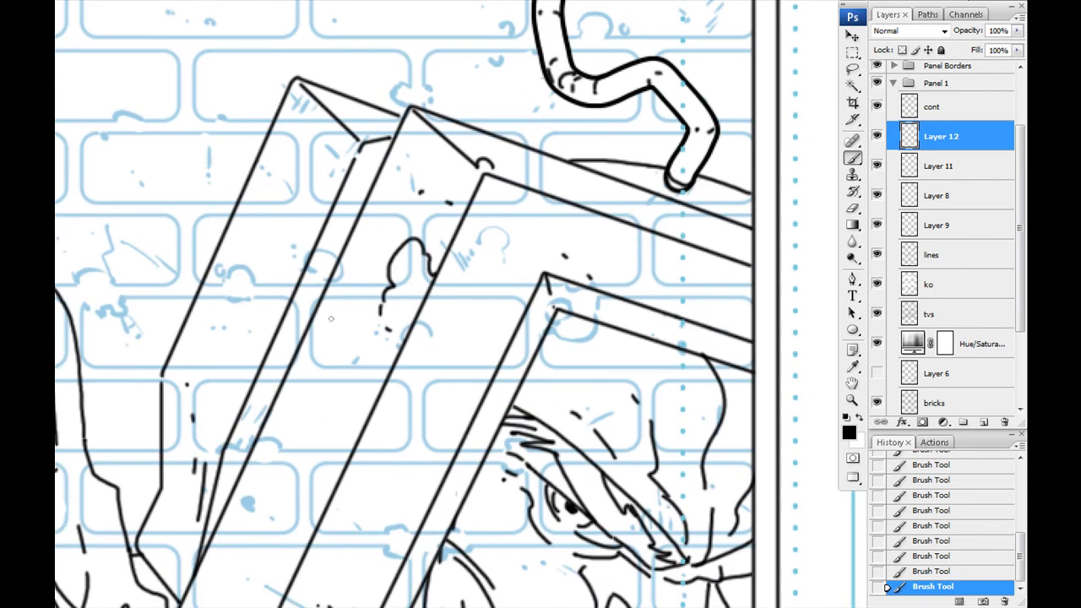
pyautogui.moveTo(317, 370); pyautogui.dragTo(390, 230)
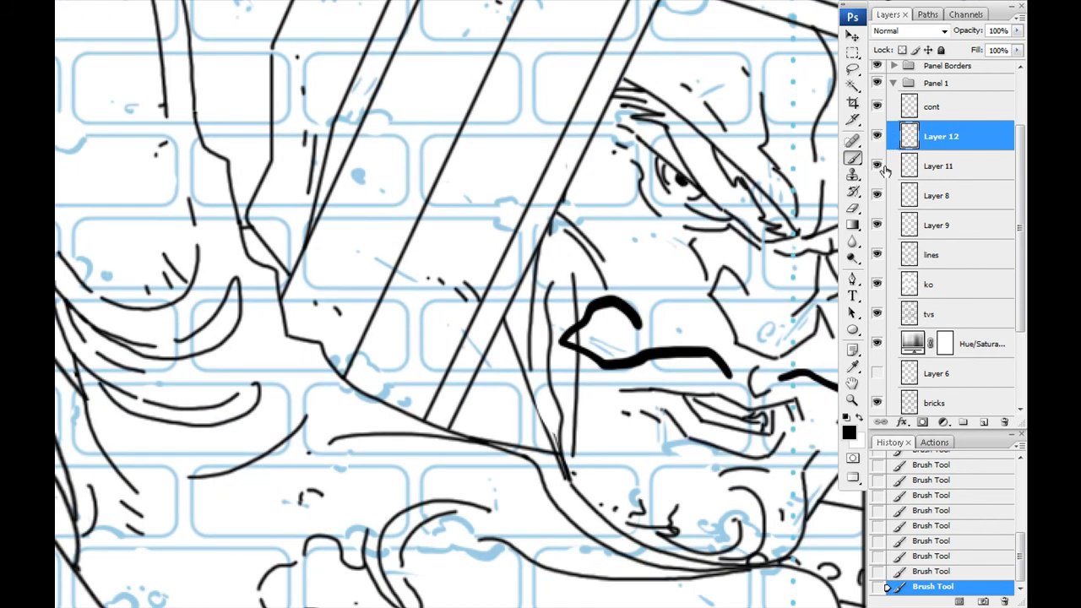
pyautogui.hotkey('ctrl', 'e')
pyautogui.hotkey('ctrl', 'e')
pyautogui.hotkey('ctrl', 'e')
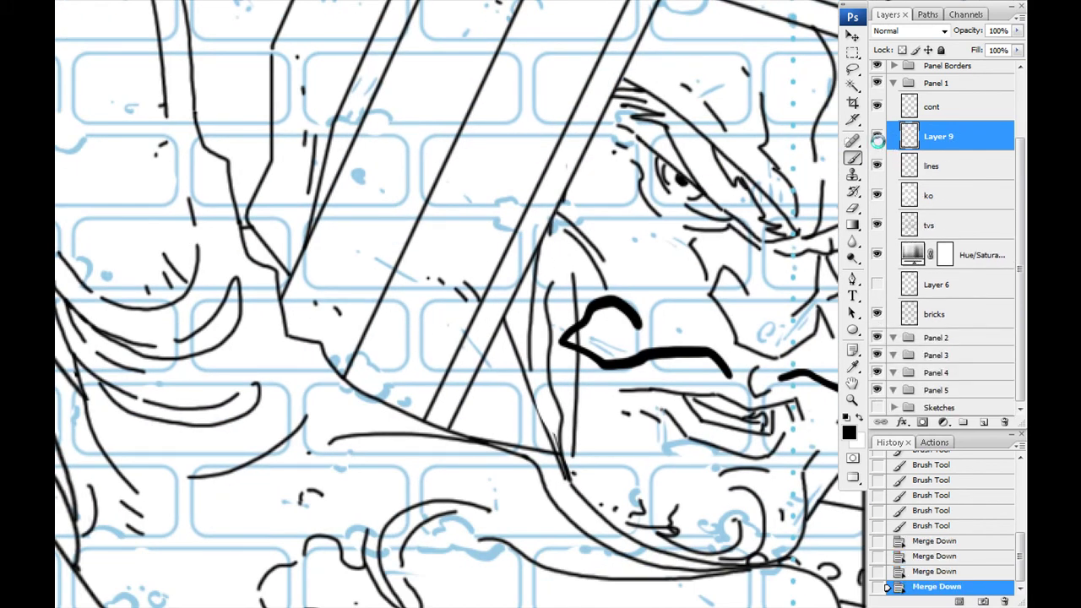
pyautogui.hotkey('ctrl', 'e')
# Select the cont layer and set up a larger hard brush.
pyautogui.click(877, 137)
pyautogui.click(877, 138)
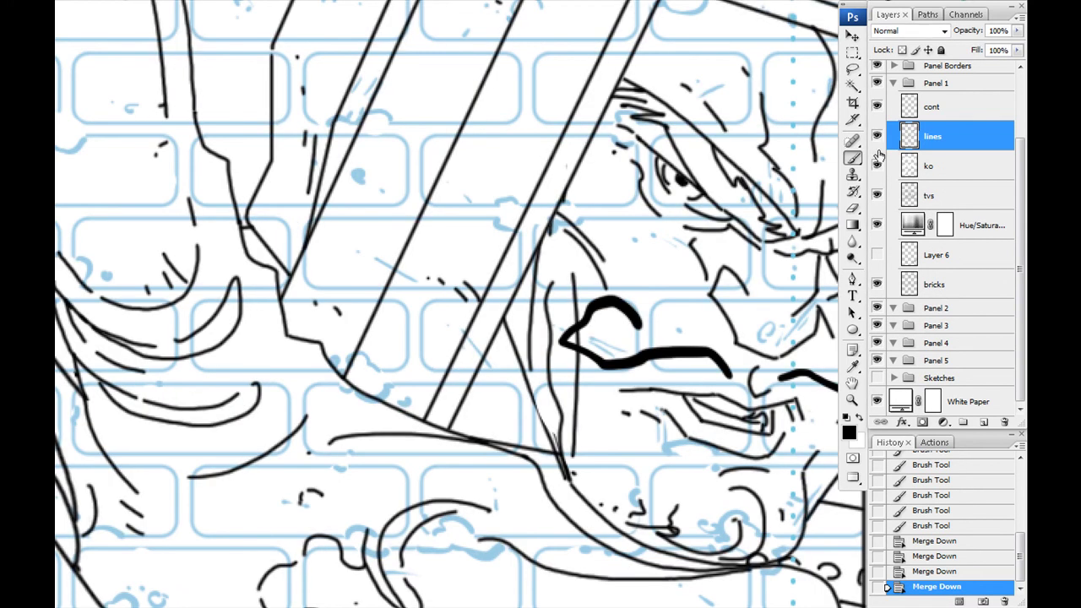
pyautogui.click(931, 112)
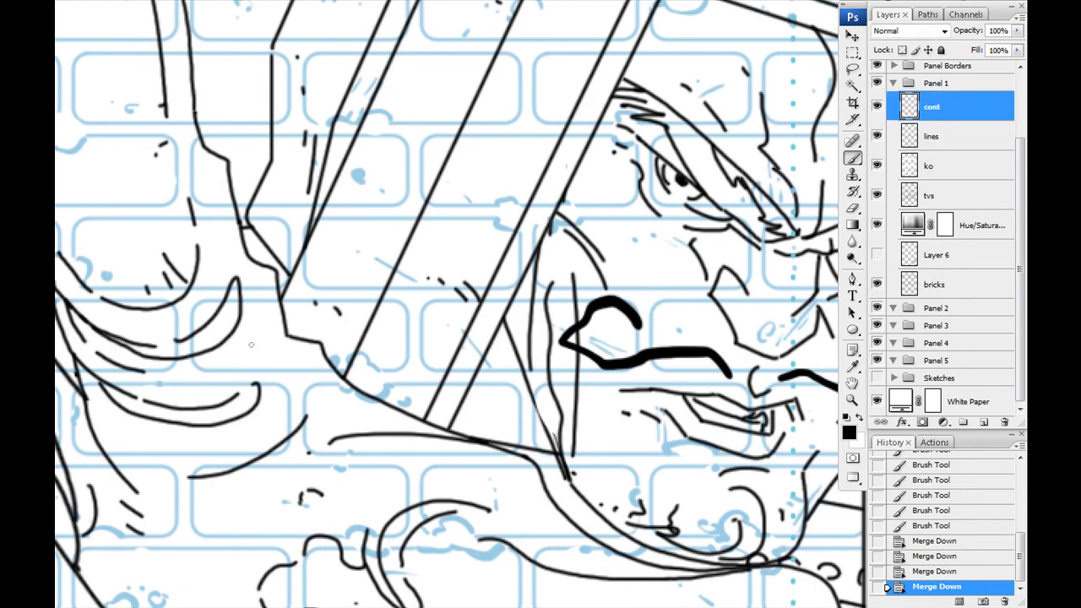
pyautogui.moveTo(251, 344); pyautogui.dragTo(405, 369)
pyautogui.rightClick(382, 338)
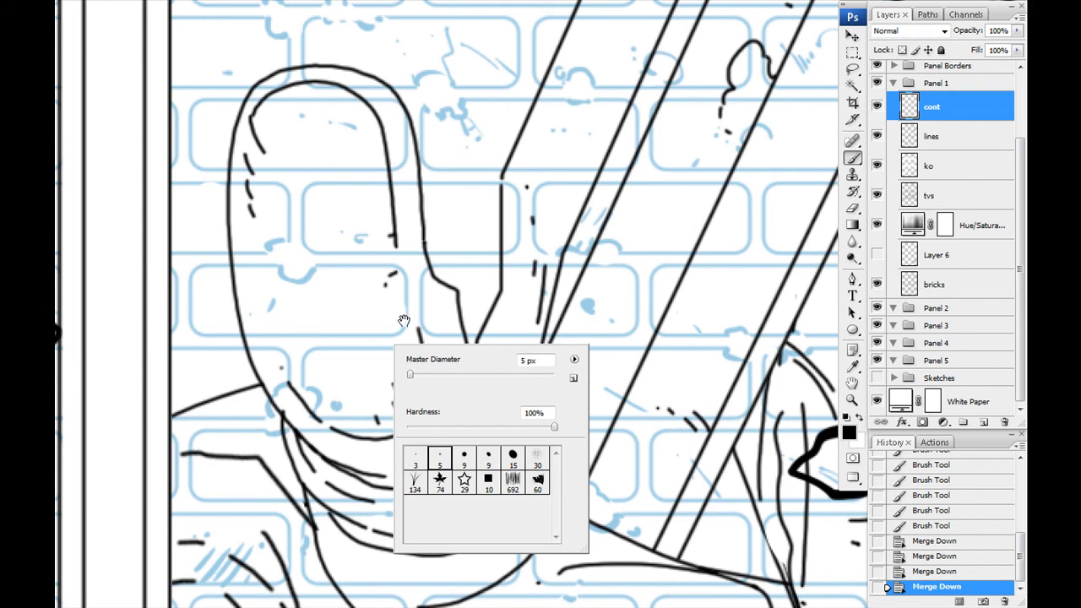
pyautogui.moveTo(472, 340); pyautogui.dragTo(346, 326)
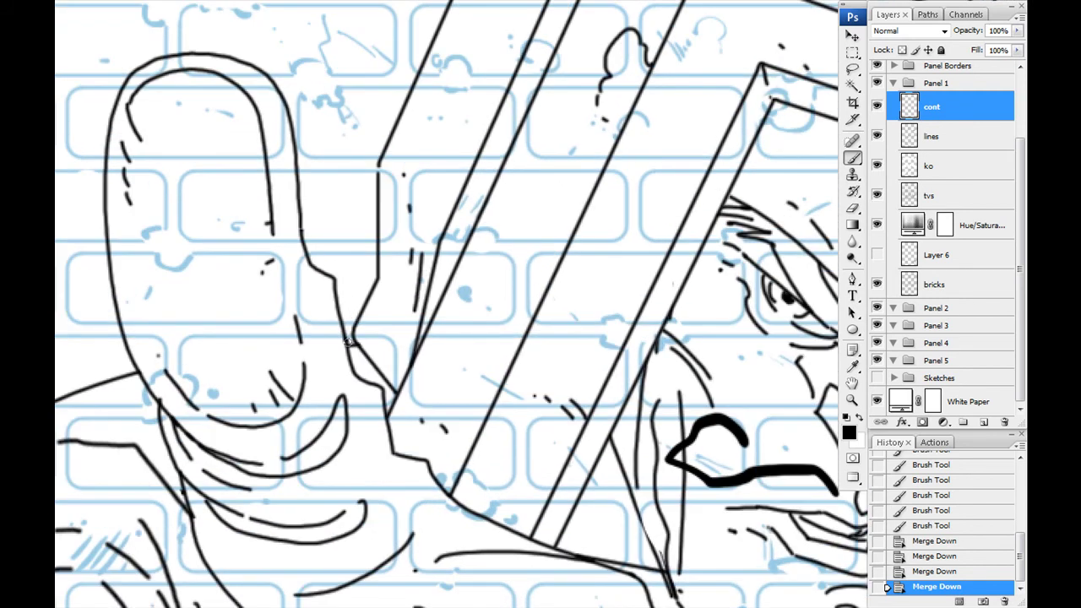
# Paint thick contours along the arm's edge and the top TV's left and top edges.
pyautogui.moveTo(354, 336); pyautogui.dragTo(379, 279)
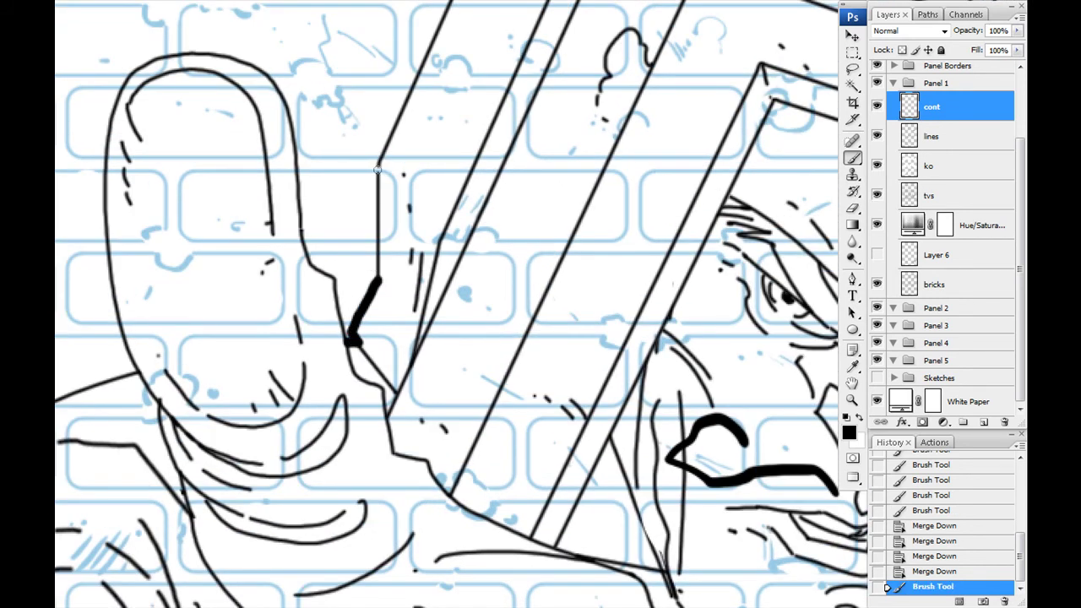
pyautogui.keyDown('shift'); pyautogui.click(376, 169); pyautogui.keyUp('shift')
pyautogui.moveTo(399, 120); pyautogui.dragTo(364, 326)
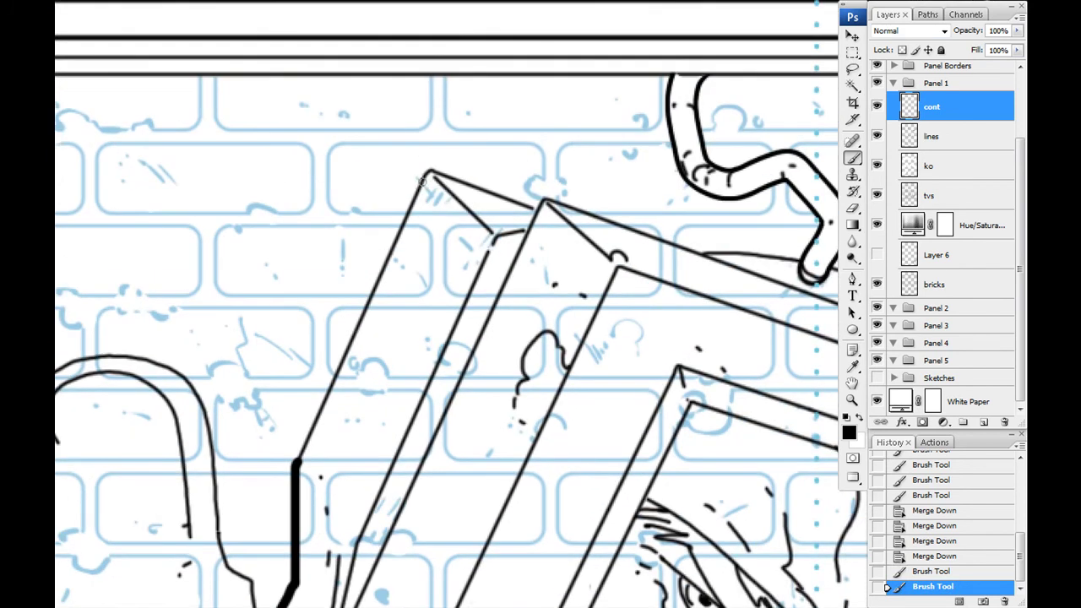
pyautogui.keyDown('shift'); pyautogui.click(429, 169); pyautogui.keyUp('shift')
pyautogui.keyDown('shift'); pyautogui.click(535, 203); pyautogui.keyUp('shift')
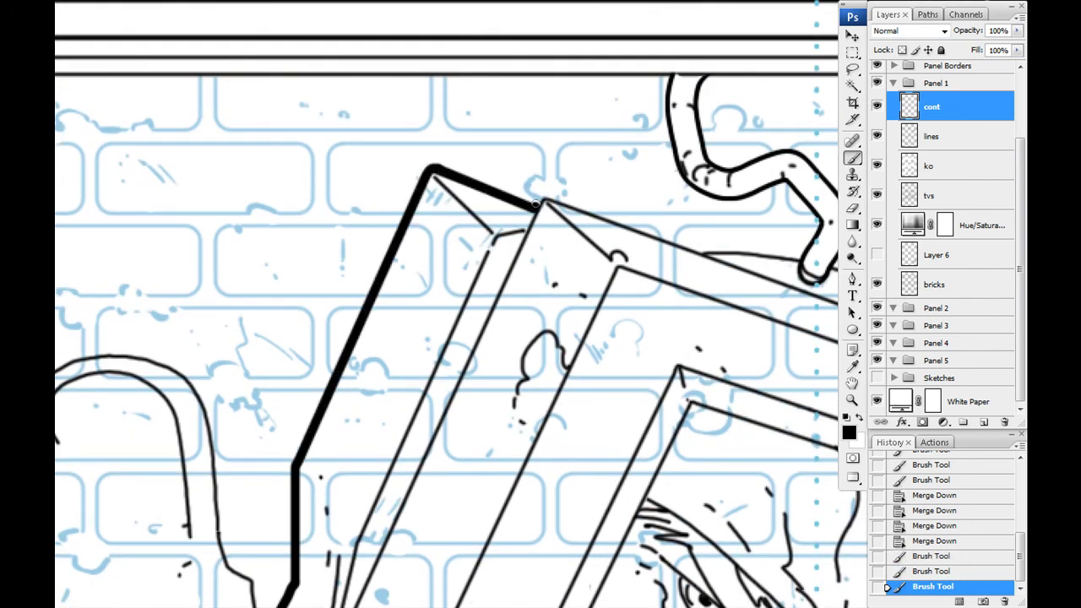
pyautogui.keyDown('shift'); pyautogui.click(705, 251); pyautogui.keyUp('shift')
pyautogui.moveTo(593, 351); pyautogui.dragTo(260, 331)
pyautogui.moveTo(388, 234); pyautogui.dragTo(454, 242)
pyautogui.moveTo(450, 240)
pyautogui.mouseDown()
pyautogui.moveTo(468, 245)
pyautogui.moveTo(447, 436)
pyautogui.mouseUp()
# Ink a thick contour along the arm's right side out to the panel edge.
pyautogui.hotkey('ctrl', '+')
pyautogui.moveTo(524, 426)
pyautogui.mouseDown()
pyautogui.moveTo(500, 312)
pyautogui.moveTo(418, 338)
pyautogui.moveTo(342, 292)
pyautogui.moveTo(332, 152)
pyautogui.moveTo(385, 291)
pyautogui.moveTo(489, 266)
pyautogui.moveTo(595, 363)
pyautogui.moveTo(574, 439)
pyautogui.moveTo(448, 229)
pyautogui.moveTo(532, 268)
pyautogui.mouseUp()
pyautogui.moveTo(254, 233); pyautogui.dragTo(741, 367)
pyautogui.moveTo(317, 454)
pyautogui.mouseDown()
pyautogui.moveTo(406, 262)
pyautogui.moveTo(273, 430)
pyautogui.moveTo(309, 339)
pyautogui.moveTo(211, 392)
pyautogui.moveTo(198, 331)
pyautogui.moveTo(417, 453)
pyautogui.moveTo(345, 287)
pyautogui.mouseUp()
pyautogui.moveTo(436, 244); pyautogui.dragTo(310, 293)
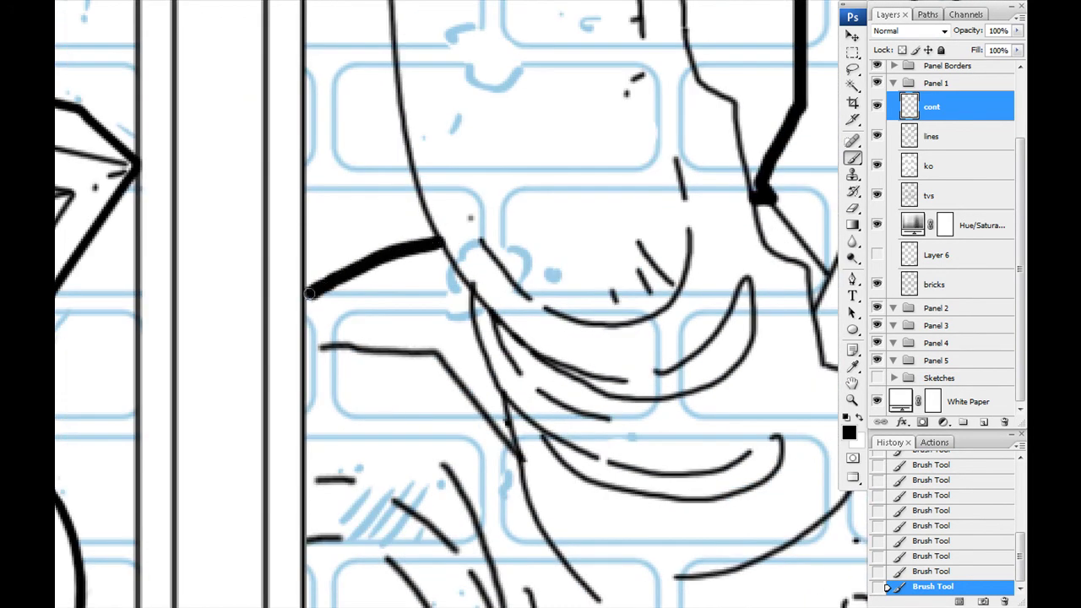
# Trace thick contours down both sides of the figure's head.
pyautogui.moveTo(186, 311); pyautogui.dragTo(383, 342)
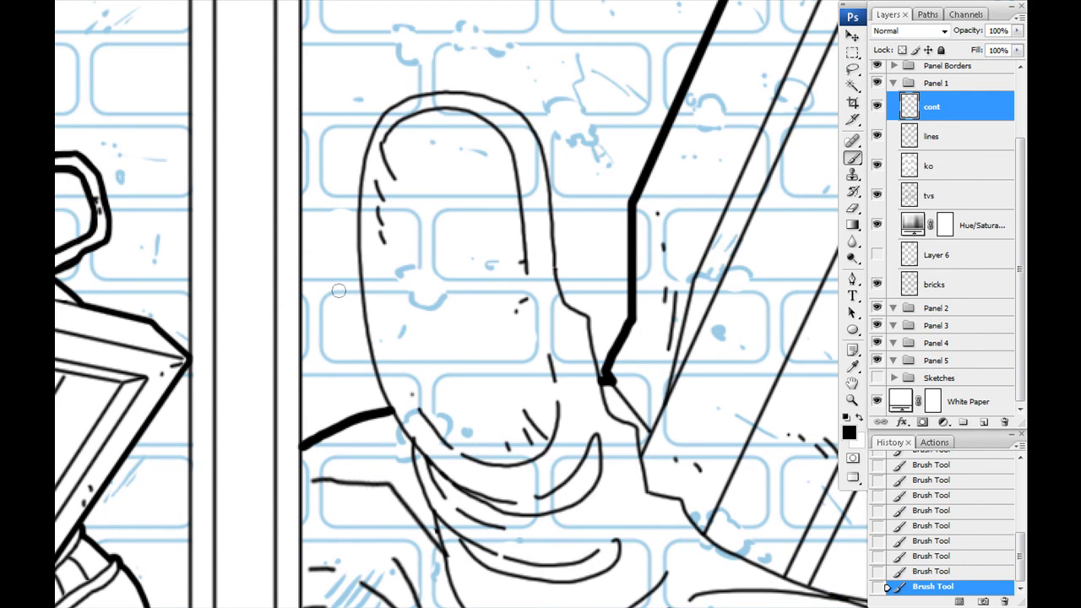
pyautogui.scroll(2, 187, 151)
pyautogui.moveTo(572, 415)
pyautogui.mouseDown()
pyautogui.moveTo(590, 456)
pyautogui.moveTo(592, 399)
pyautogui.moveTo(300, 266)
pyautogui.moveTo(289, 313)
pyautogui.mouseUp()
pyautogui.moveTo(301, 477); pyautogui.dragTo(287, 141)
pyautogui.moveTo(279, 40)
pyautogui.mouseDown()
pyautogui.moveTo(291, 206)
pyautogui.moveTo(339, 364)
pyautogui.moveTo(372, 416)
pyautogui.moveTo(349, 246)
pyautogui.moveTo(400, 384)
pyautogui.moveTo(301, 295)
pyautogui.moveTo(193, 287)
pyautogui.mouseUp()
pyautogui.moveTo(274, 278); pyautogui.dragTo(207, 523)
pyautogui.moveTo(522, 276)
pyautogui.mouseDown()
pyautogui.moveTo(550, 284)
pyautogui.moveTo(591, 447)
pyautogui.moveTo(633, 460)
pyautogui.moveTo(410, 163)
pyautogui.moveTo(422, 230)
pyautogui.moveTo(505, 296)
pyautogui.moveTo(285, 176)
pyautogui.moveTo(550, 285)
pyautogui.moveTo(352, 284)
pyautogui.moveTo(251, 269)
pyautogui.moveTo(355, 320)
pyautogui.mouseUp()
# Carry the thick contour around the figure's right side and bottom, erasing the overshoot.
pyautogui.moveTo(338, 235)
pyautogui.mouseDown()
pyautogui.moveTo(367, 283)
pyautogui.moveTo(498, 395)
pyautogui.moveTo(667, 403)
pyautogui.moveTo(788, 458)
pyautogui.moveTo(796, 553)
pyautogui.mouseUp()
pyautogui.moveTo(622, 571); pyautogui.dragTo(623, 274)
pyautogui.moveTo(731, 287)
pyautogui.mouseDown()
pyautogui.moveTo(478, 348)
pyautogui.moveTo(323, 336)
pyautogui.moveTo(164, 293)
pyautogui.moveTo(526, 400)
pyautogui.moveTo(458, 348)
pyautogui.mouseUp()
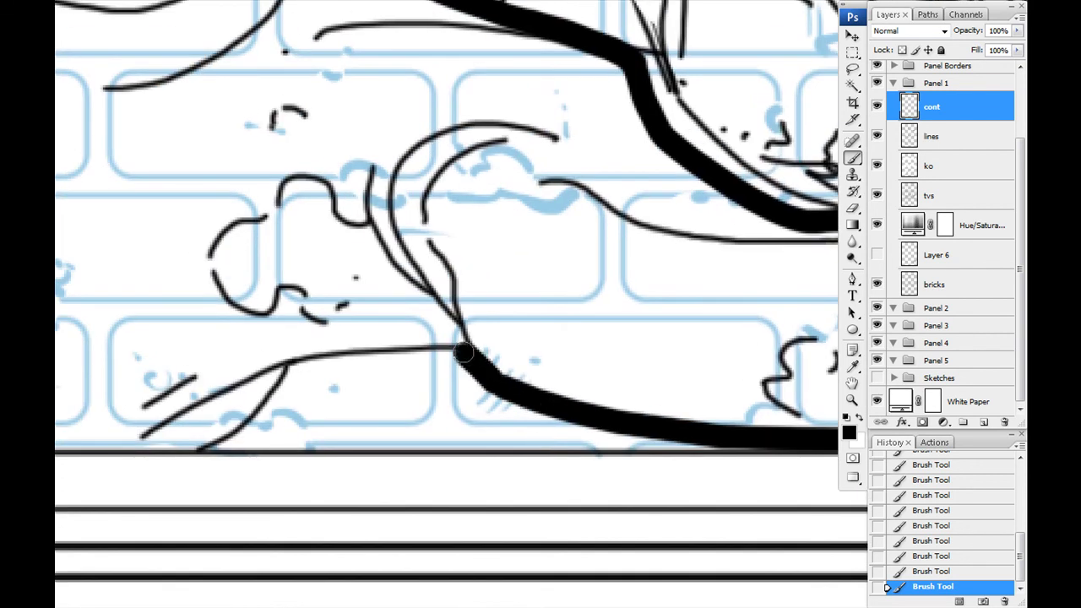
pyautogui.moveTo(262, 377); pyautogui.dragTo(422, 420)
pyautogui.moveTo(629, 384)
pyautogui.mouseDown()
pyautogui.moveTo(436, 408)
pyautogui.moveTo(362, 482)
pyautogui.mouseUp()
pyautogui.moveTo(206, 532); pyautogui.dragTo(439, 502)
pyautogui.click(852, 207)
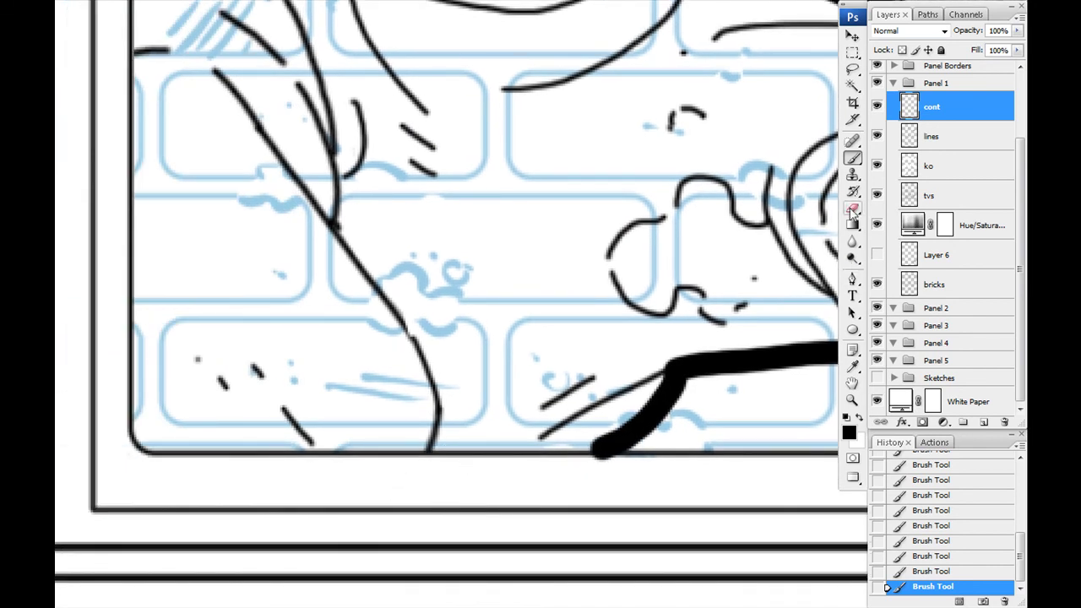
pyautogui.moveTo(574, 470); pyautogui.dragTo(550, 445)
# Set the brush size and retouch the contour along the panel's bottom border and corner.
pyautogui.rightClick(551, 445)
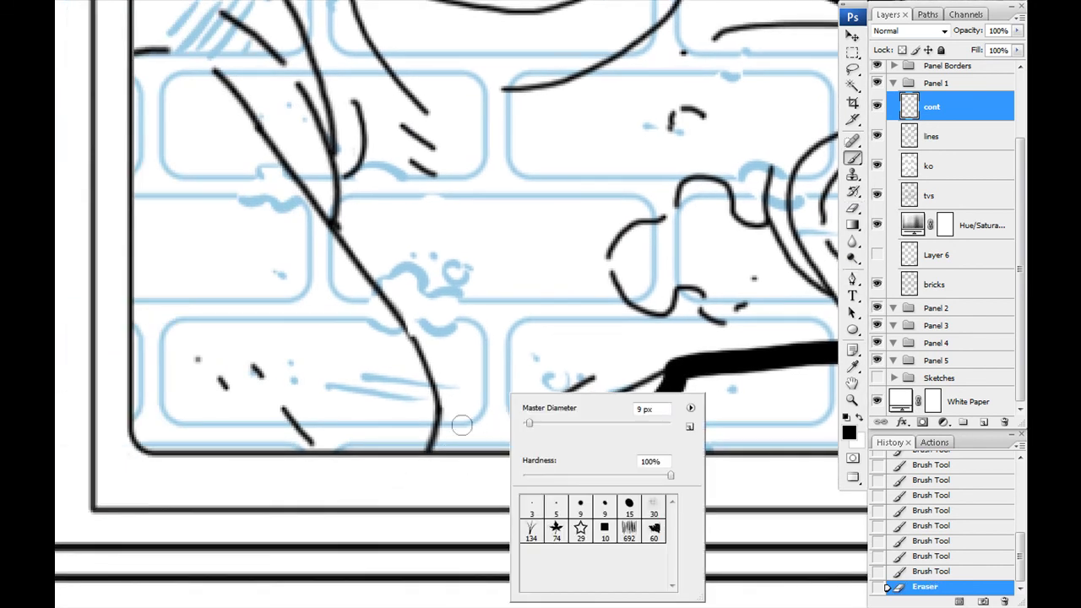
pyautogui.press('b')
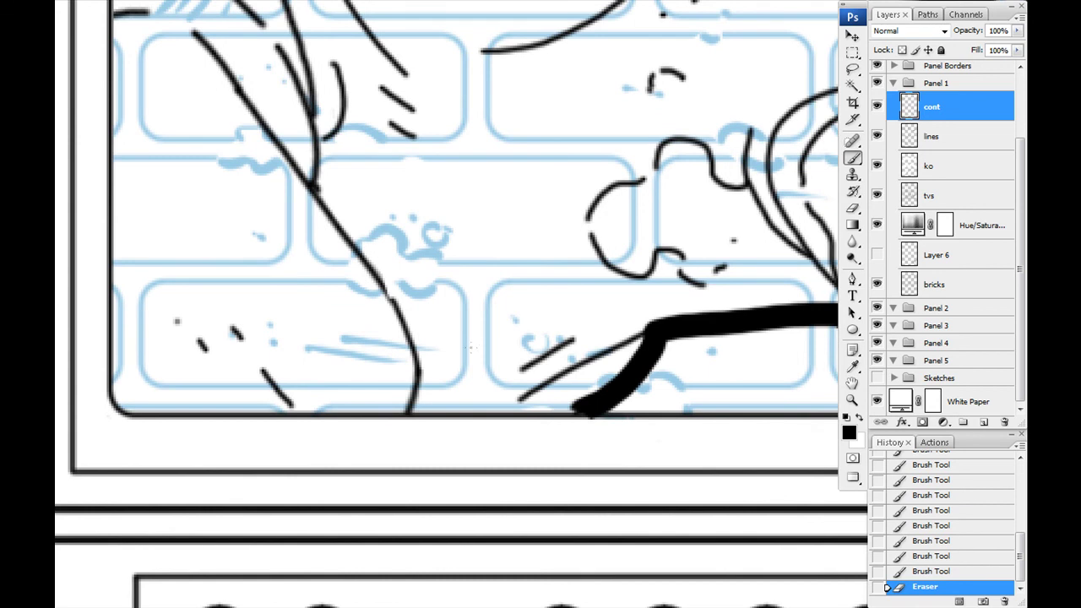
pyautogui.moveTo(552, 414); pyautogui.dragTo(574, 411)
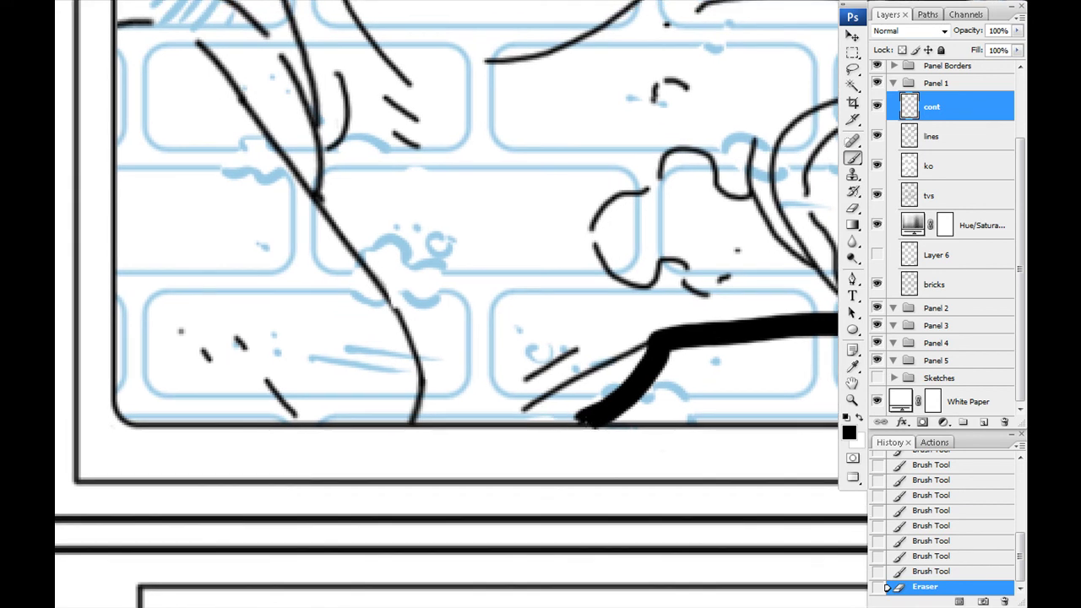
pyautogui.moveTo(278, 428); pyautogui.dragTo(480, 482)
pyautogui.moveTo(773, 471)
pyautogui.mouseDown()
pyautogui.moveTo(326, 471)
pyautogui.moveTo(309, 461)
pyautogui.mouseUp()
# Trace thick outer contour around the S-shaped cable and lower arm with straight edge segments.
pyautogui.moveTo(303, 2); pyautogui.dragTo(319, 444)
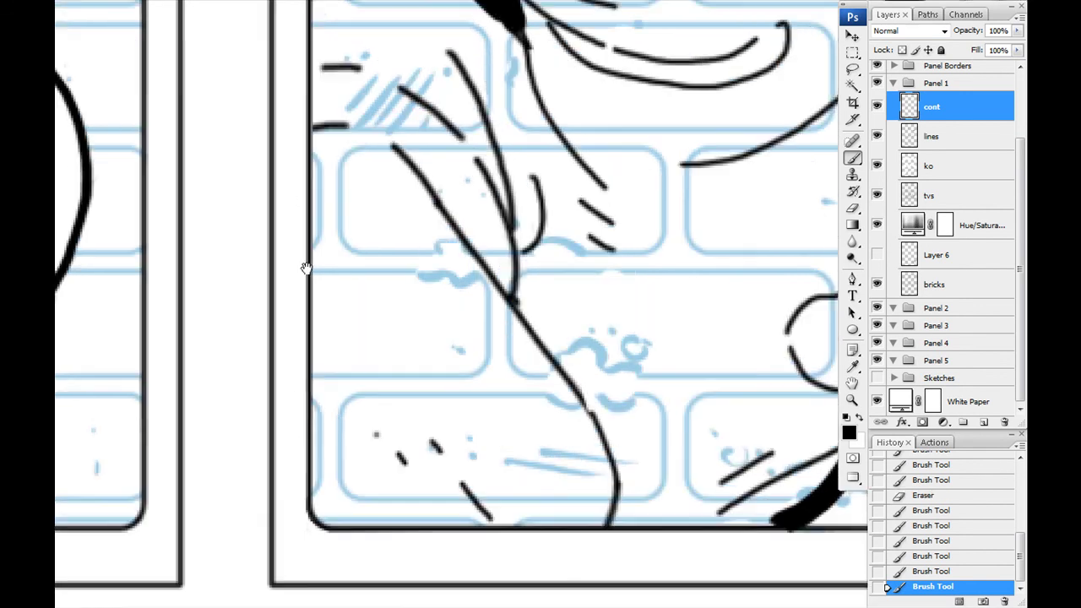
pyautogui.moveTo(329, 606); pyautogui.dragTo(328, 291)
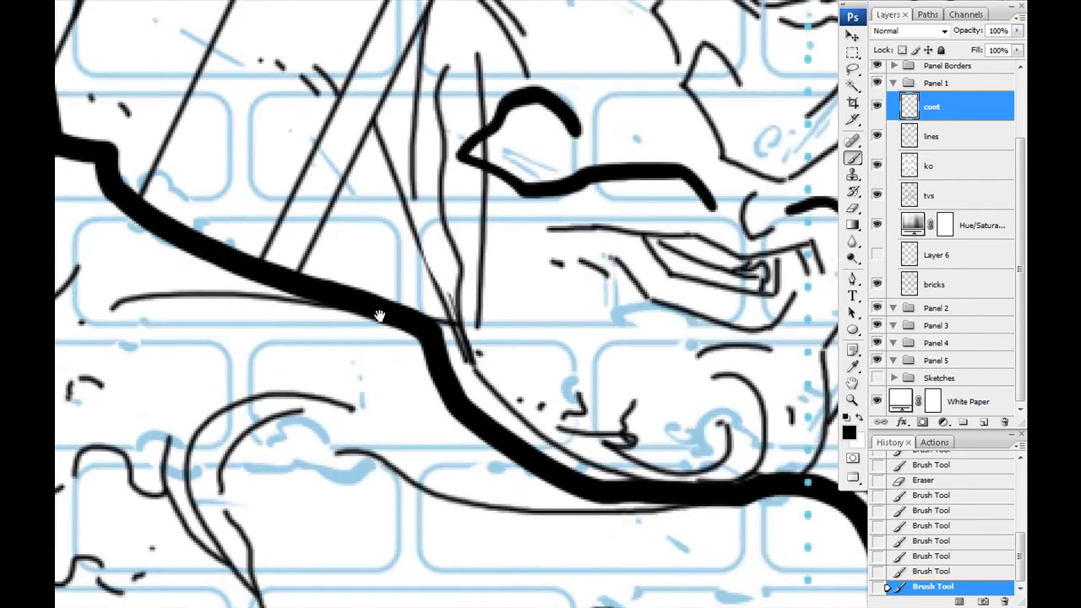
pyautogui.moveTo(445, 269); pyautogui.dragTo(445, 302)
pyautogui.moveTo(333, 445)
pyautogui.mouseDown()
pyautogui.moveTo(594, 324)
pyautogui.moveTo(642, 507)
pyautogui.mouseUp()
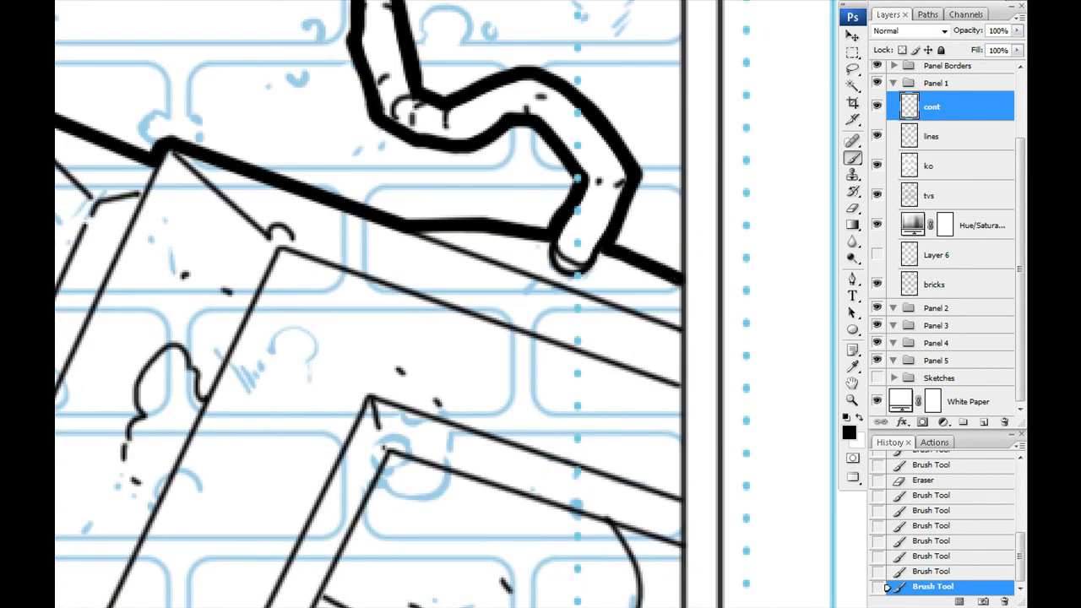
pyautogui.moveTo(651, 337); pyautogui.dragTo(581, 74)
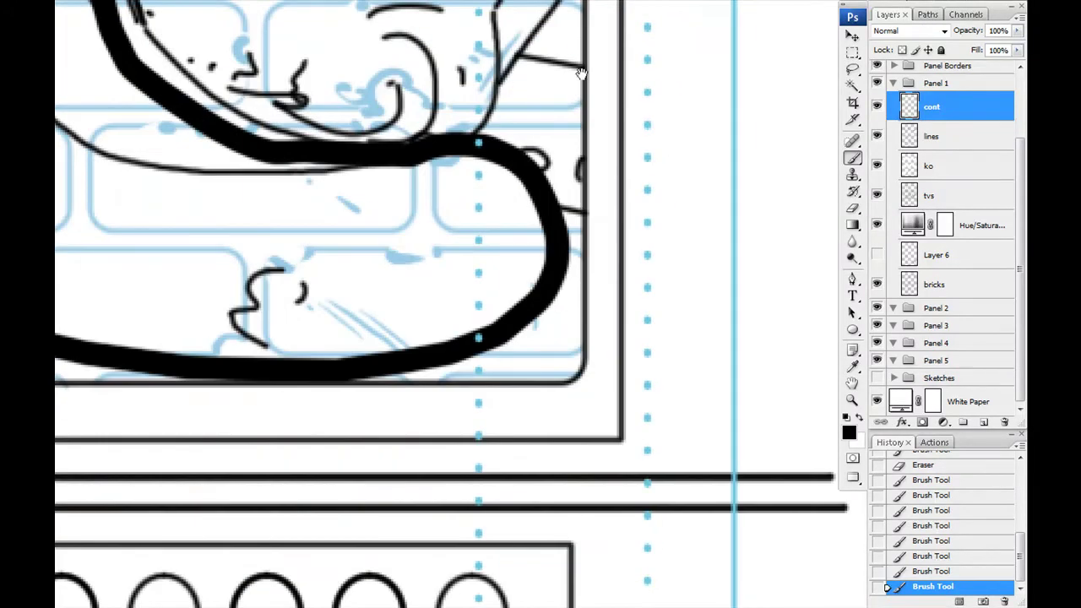
pyautogui.keyDown('shift'); pyautogui.click(582, 358); pyautogui.keyUp('shift')
pyautogui.moveTo(567, 384)
pyautogui.mouseDown()
pyautogui.moveTo(540, 384)
pyautogui.moveTo(450, 436)
pyautogui.mouseUp()
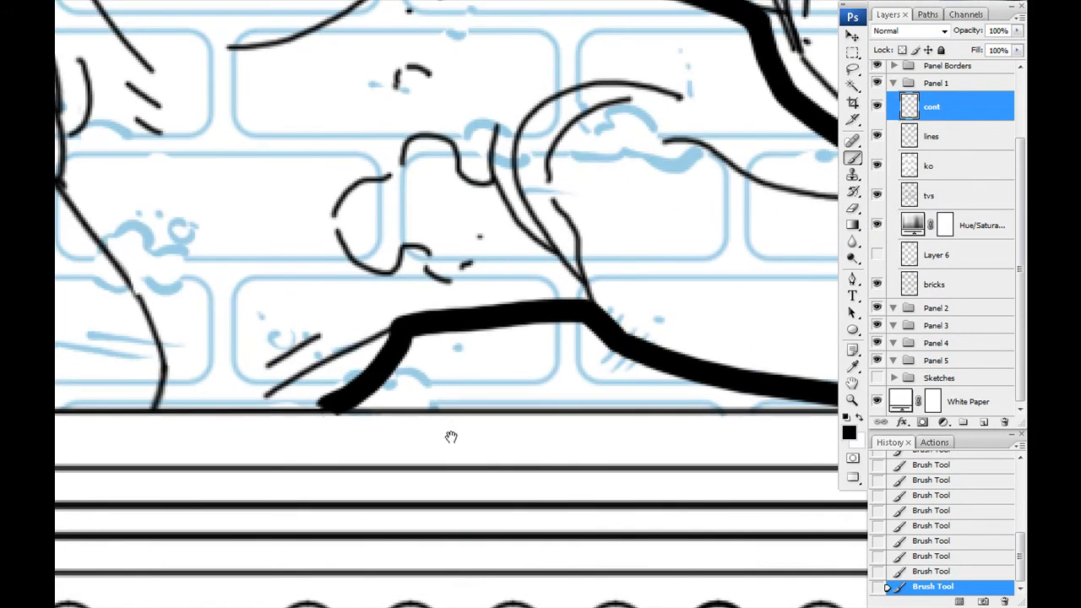
pyautogui.keyDown('shift'); pyautogui.click(346, 412); pyautogui.keyUp('shift')
pyautogui.moveTo(137, 428)
pyautogui.mouseDown()
pyautogui.moveTo(458, 454)
pyautogui.moveTo(642, 449)
pyautogui.mouseUp()
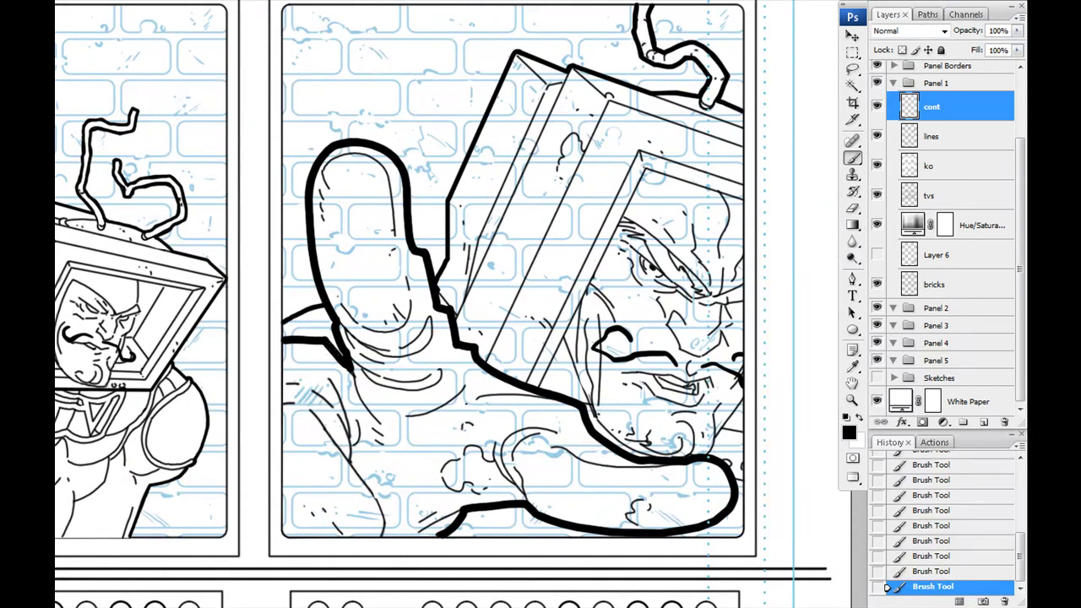
# Try Magic Wand selections outside the hand and TV contour, then undo and deselect.
pyautogui.press('w')
pyautogui.click(355, 236)
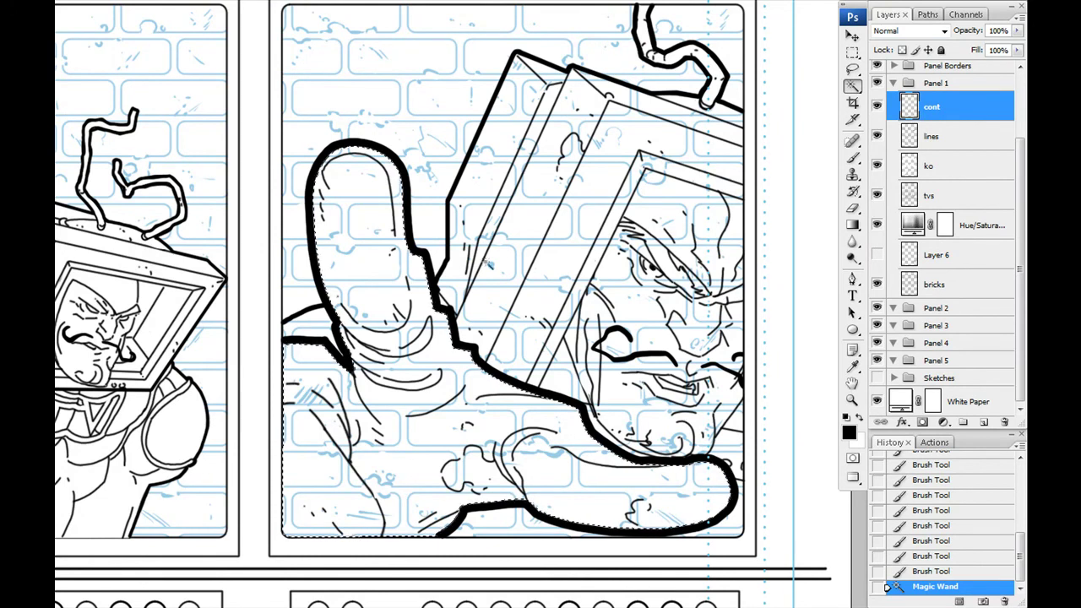
pyautogui.click(539, 230)
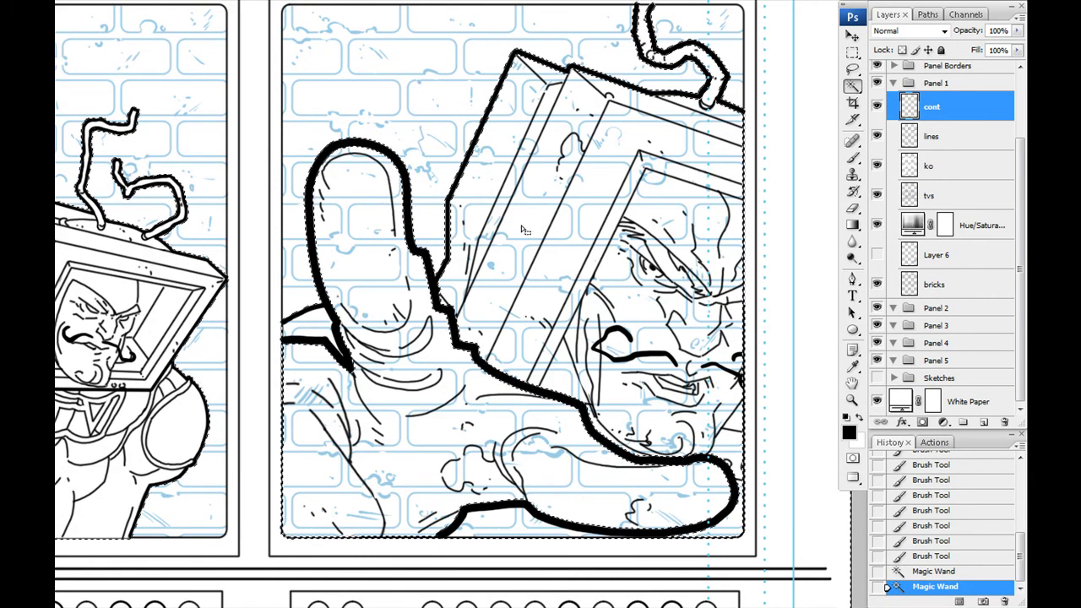
pyautogui.hotkey('ctrl', 'z')
pyautogui.hotkey('ctrl', 'alt', 'z')
# Hide the lines layer so only the thick cont outlines remain visible.
pyautogui.moveTo(424, 318); pyautogui.dragTo(411, 390)
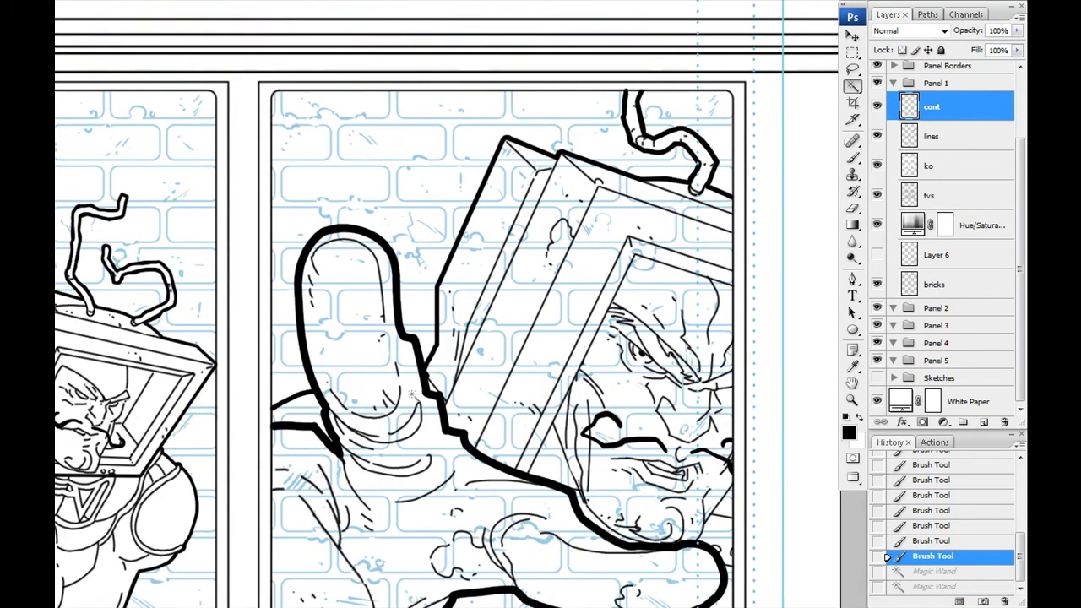
pyautogui.click(877, 137)
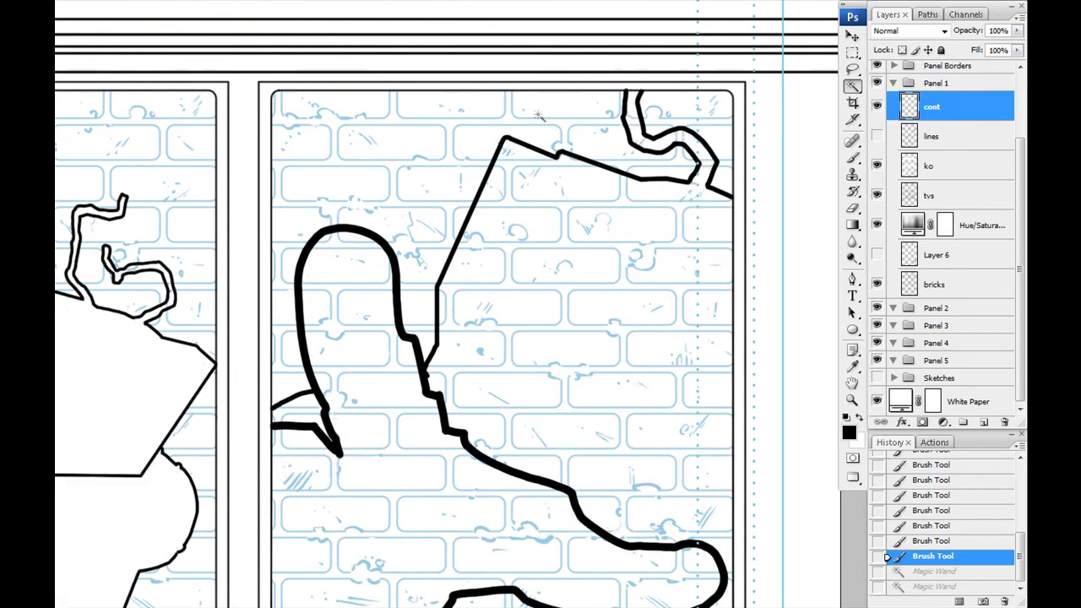
pyautogui.moveTo(523, 208); pyautogui.dragTo(503, 278)
# Brush closed a gap in the contour outline, then zoom out to show both brick panels.
pyautogui.press('b')
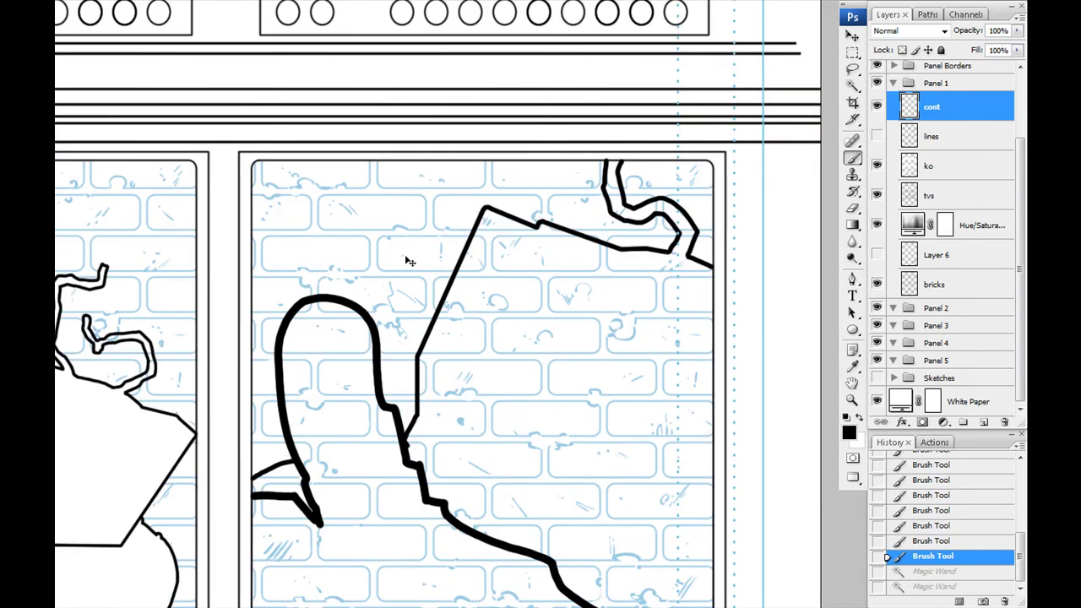
pyautogui.hotkey('ctrl', '+')
pyautogui.moveTo(405, 259); pyautogui.dragTo(175, 516)
pyautogui.click(580, 432)
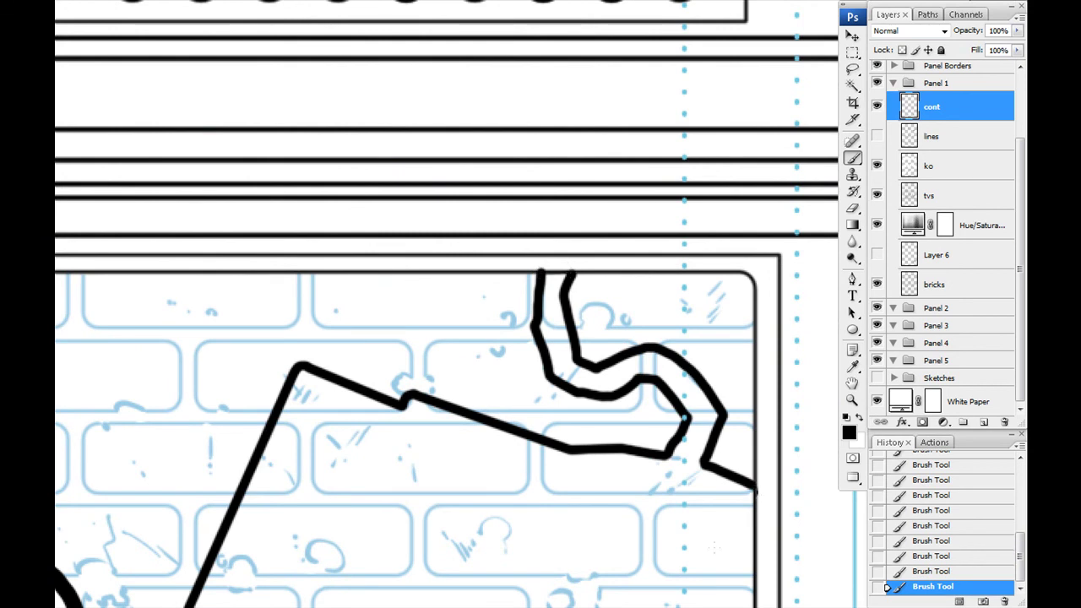
pyautogui.moveTo(710, 549); pyautogui.dragTo(632, 321)
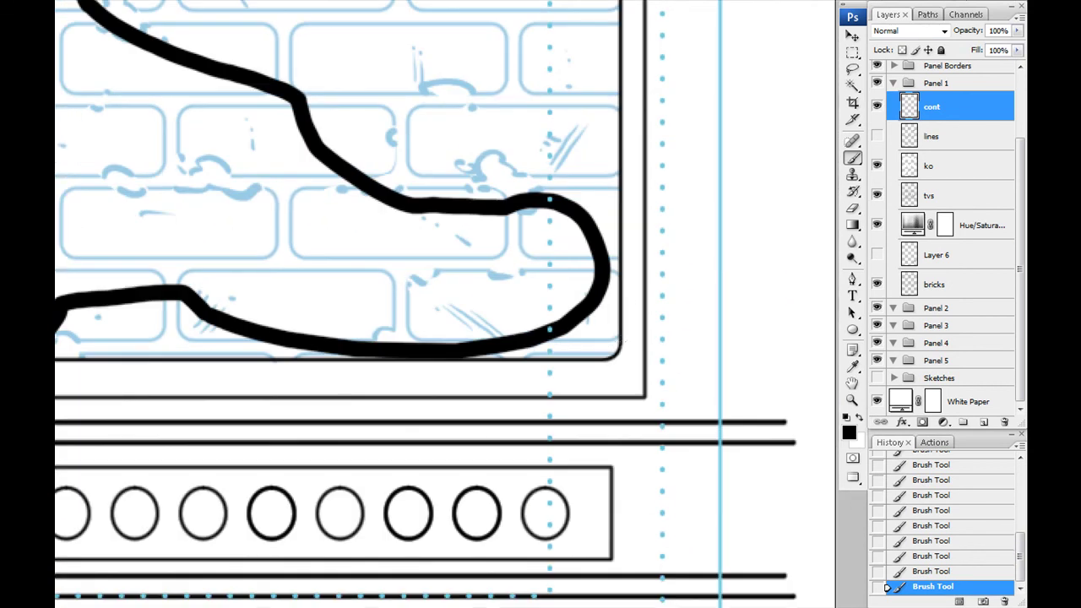
pyautogui.hotkey('ctrl', '-')
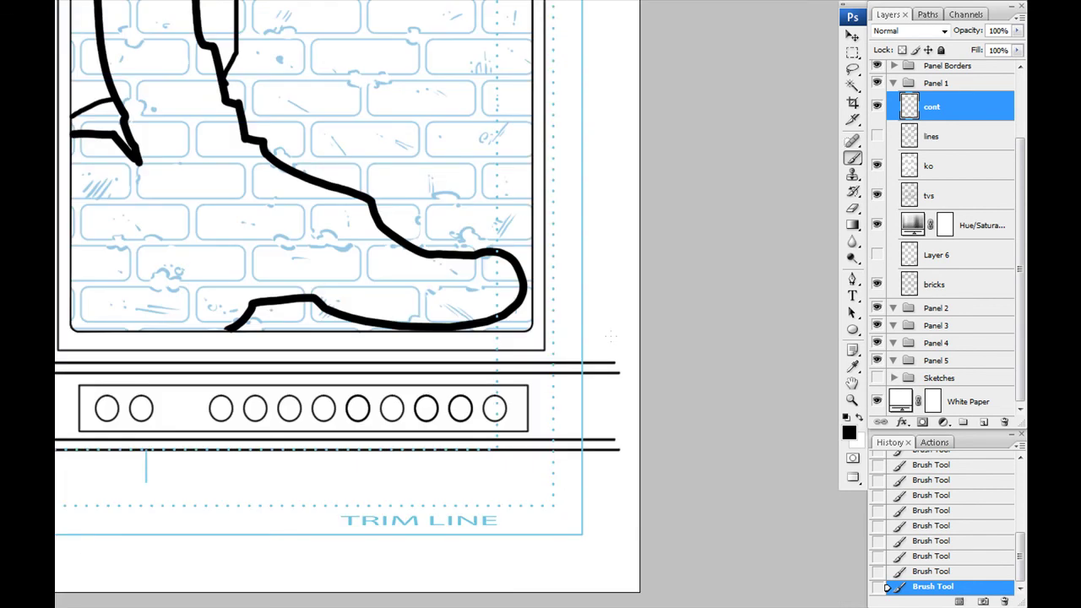
pyautogui.hotkey('ctrl', '-')
pyautogui.hotkey('ctrl', '+')
# Magic Wand select the brick areas outside the figure and TV contour.
pyautogui.press('w')
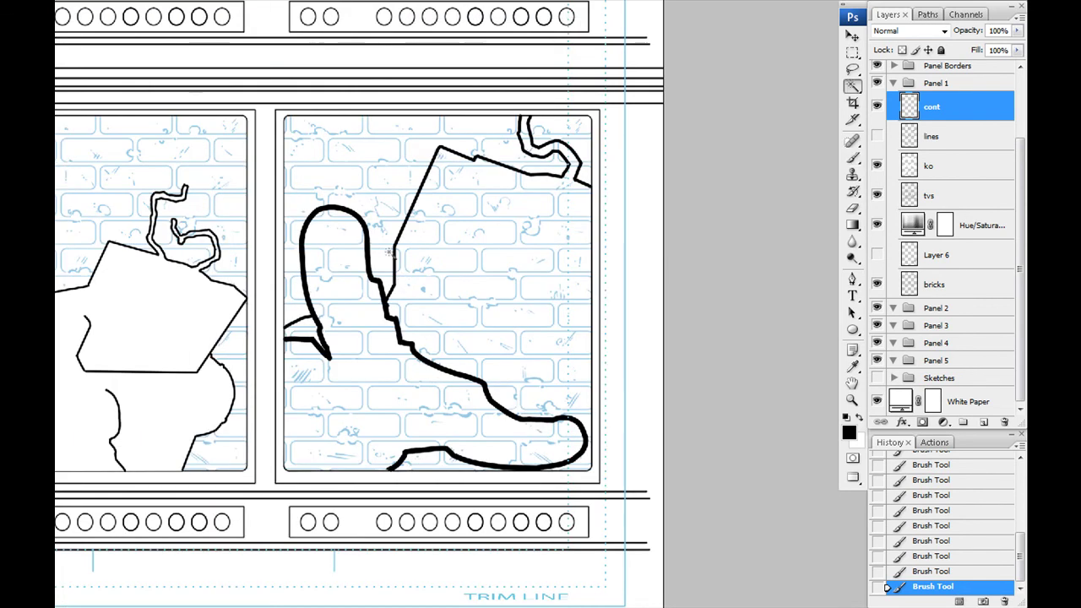
pyautogui.click(447, 278)
pyautogui.keyDown('shift'); pyautogui.click(426, 469); pyautogui.keyUp('shift')
pyautogui.keyDown('shift'); pyautogui.click(353, 401); pyautogui.keyUp('shift')
pyautogui.keyDown('shift'); pyautogui.click(304, 329); pyautogui.keyUp('shift')
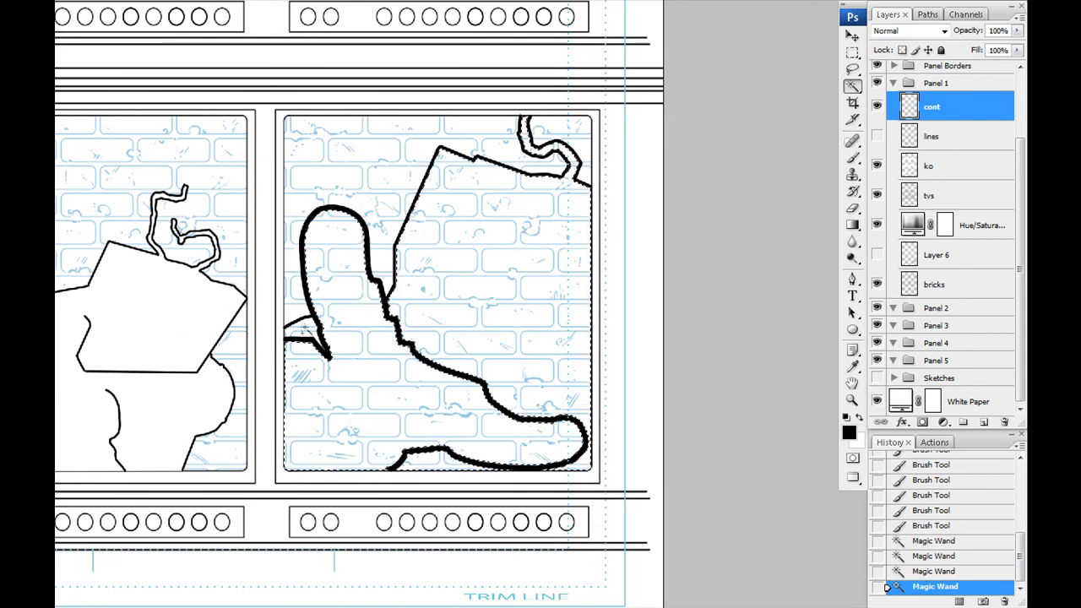
# Show the lines layer, expand the selection, and place a white Solid Color fill above ko.
pyautogui.click(876, 136)
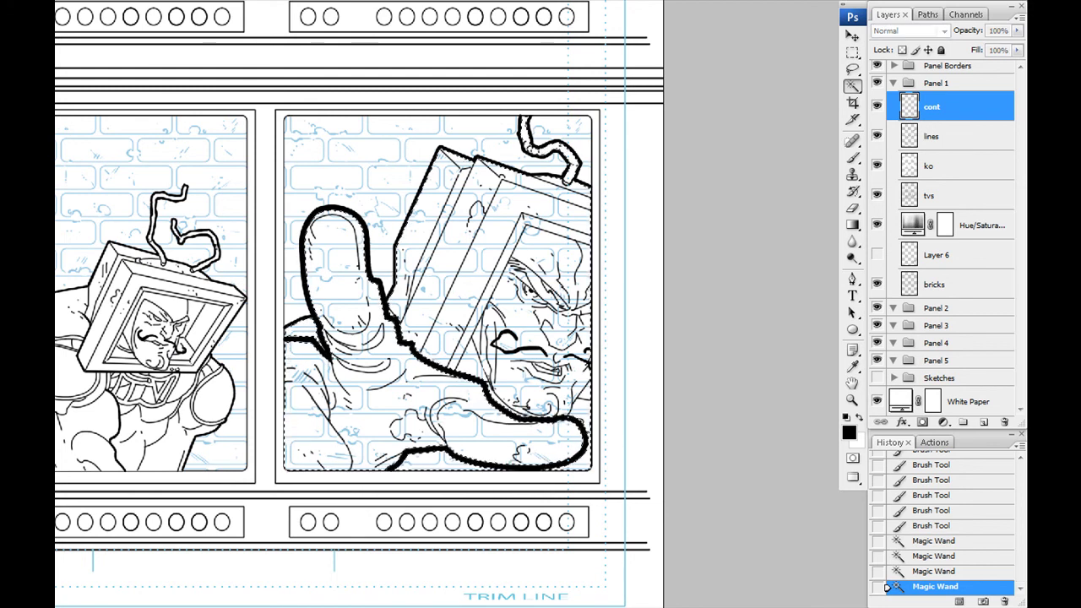
pyautogui.press('Return')
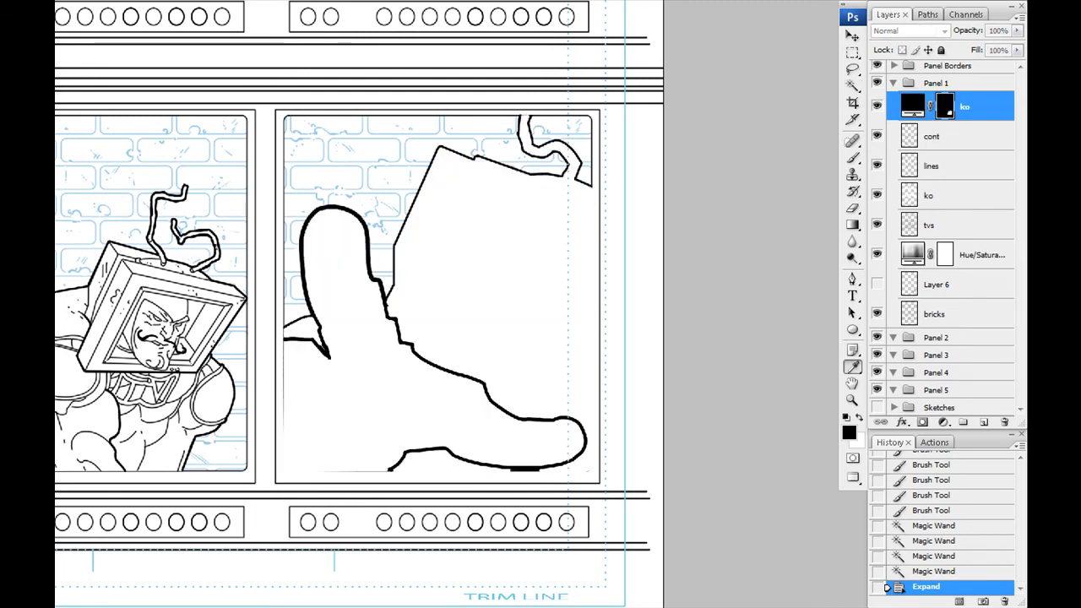
pyautogui.moveTo(955, 108); pyautogui.dragTo(954, 168)
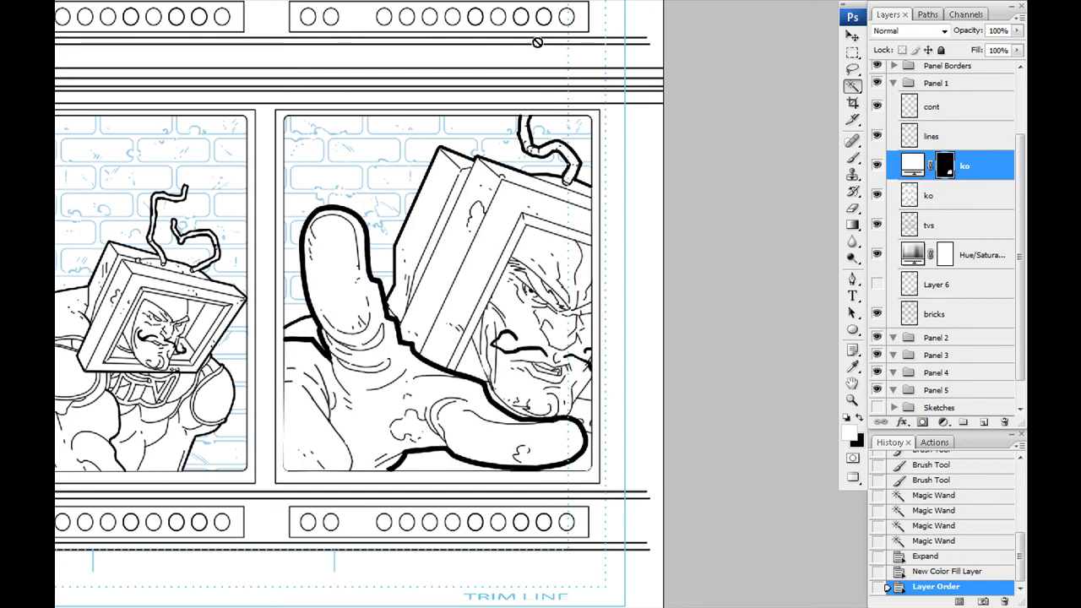
# Turn the bricks black, merge the white fill into ko, and shift the cont, lines and ko art up-left.
pyautogui.click(877, 255)
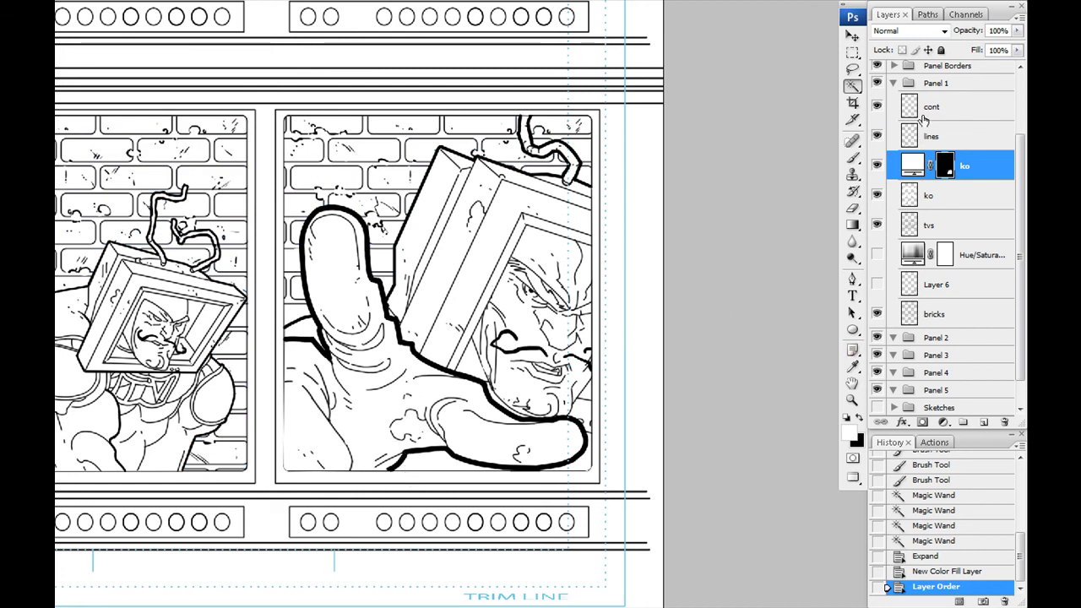
pyautogui.hotkey('ctrl', 'e')
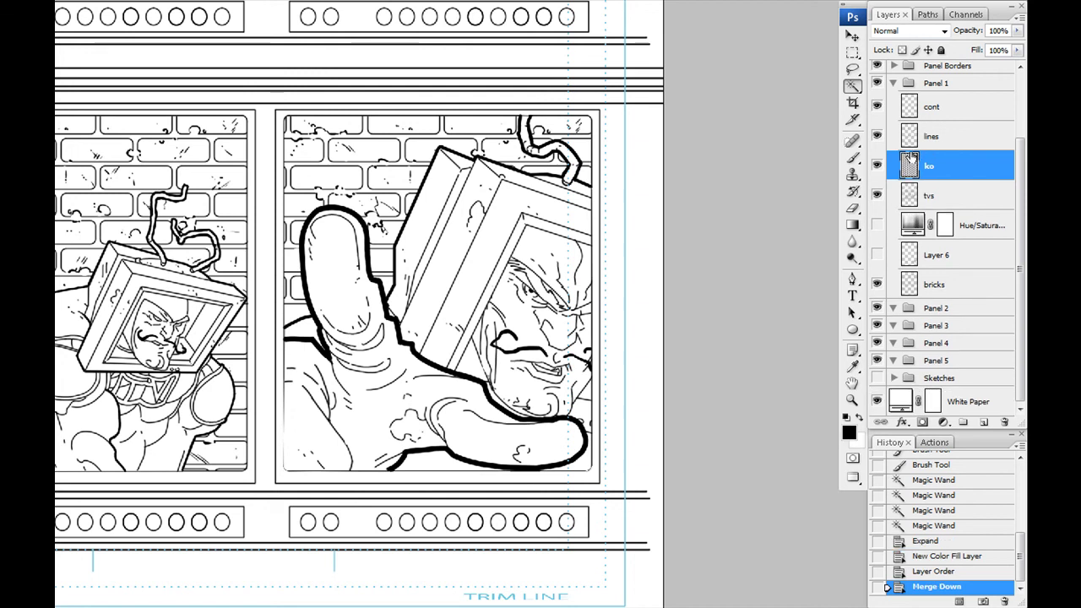
pyautogui.keyDown('shift'); pyautogui.click(923, 137); pyautogui.keyUp('shift')
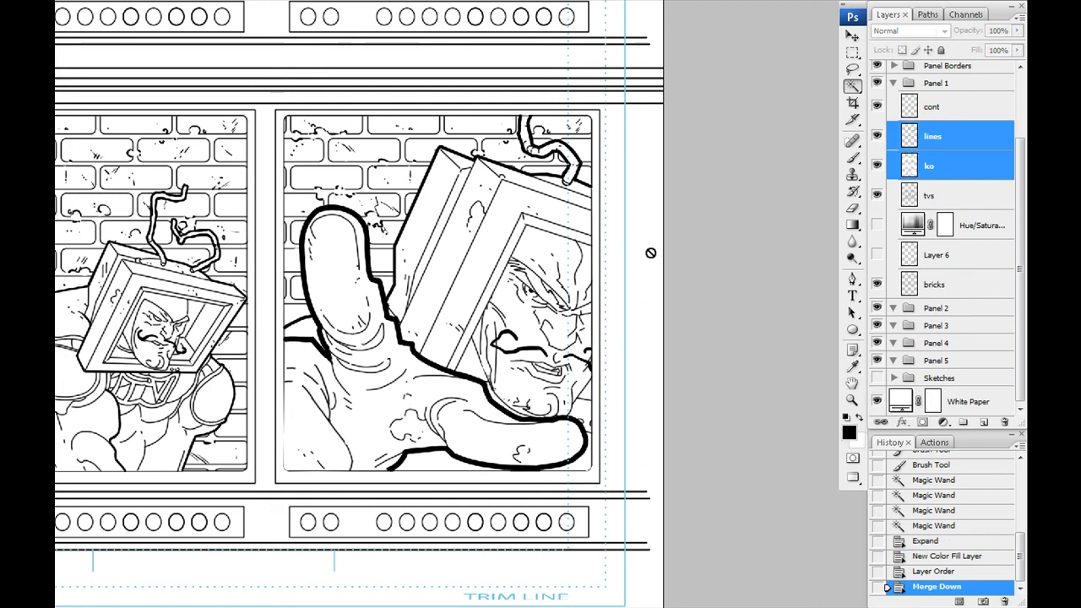
pyautogui.keyDown('shift'); pyautogui.click(925, 110); pyautogui.keyUp('shift')
pyautogui.press('v')
pyautogui.moveTo(448, 327)
pyautogui.mouseDown()
pyautogui.moveTo(362, 328)
pyautogui.moveTo(434, 215)
pyautogui.mouseUp()
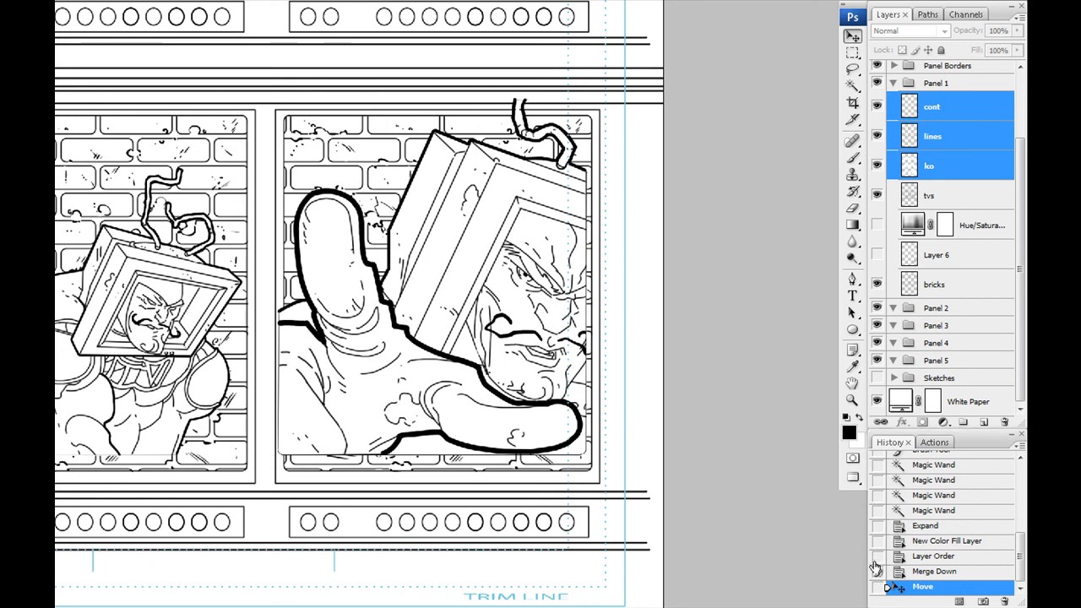
# Revert to the Merge Down history state and pan across the left black-brick panels.
pyautogui.click(920, 574)
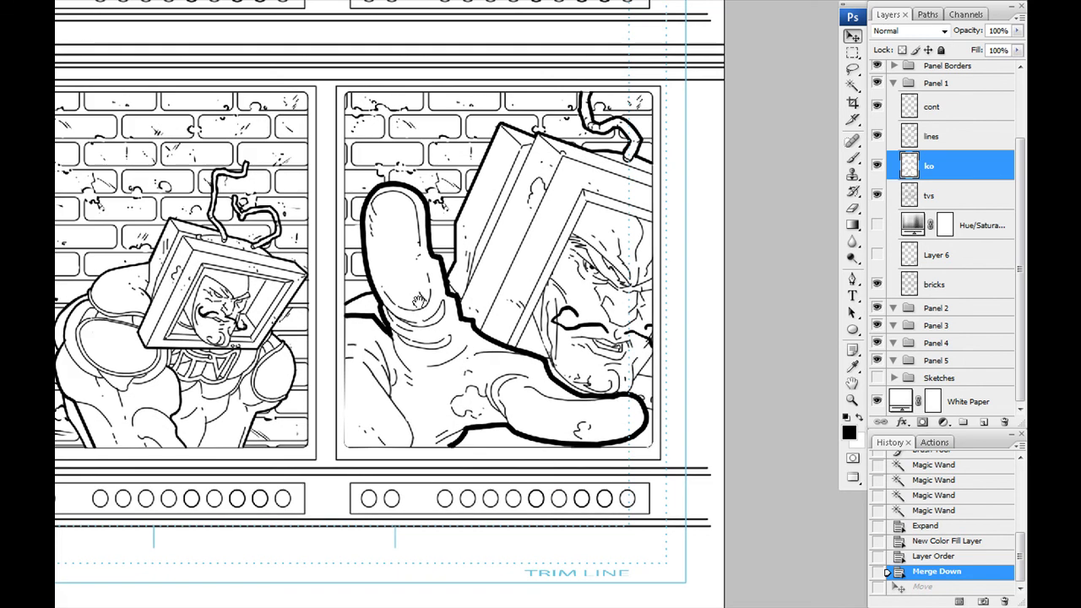
pyautogui.moveTo(345, 335); pyautogui.dragTo(406, 312)
pyautogui.moveTo(411, 527); pyautogui.dragTo(572, 508)
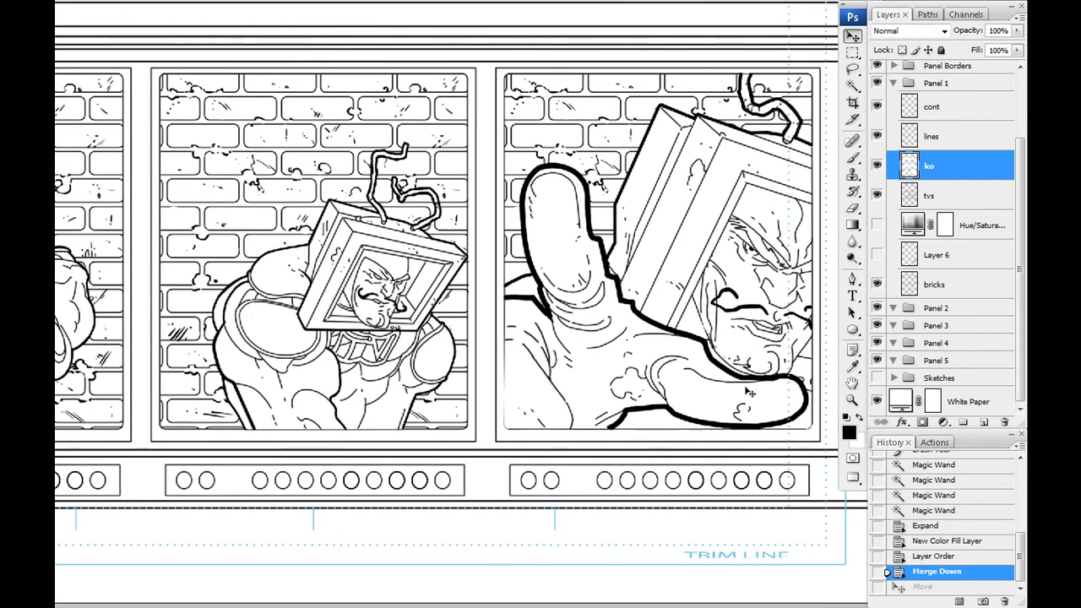
pyautogui.moveTo(307, 396); pyautogui.dragTo(582, 419)
pyautogui.moveTo(385, 402)
pyautogui.mouseDown()
pyautogui.moveTo(550, 371)
pyautogui.moveTo(184, 410)
pyautogui.mouseUp()
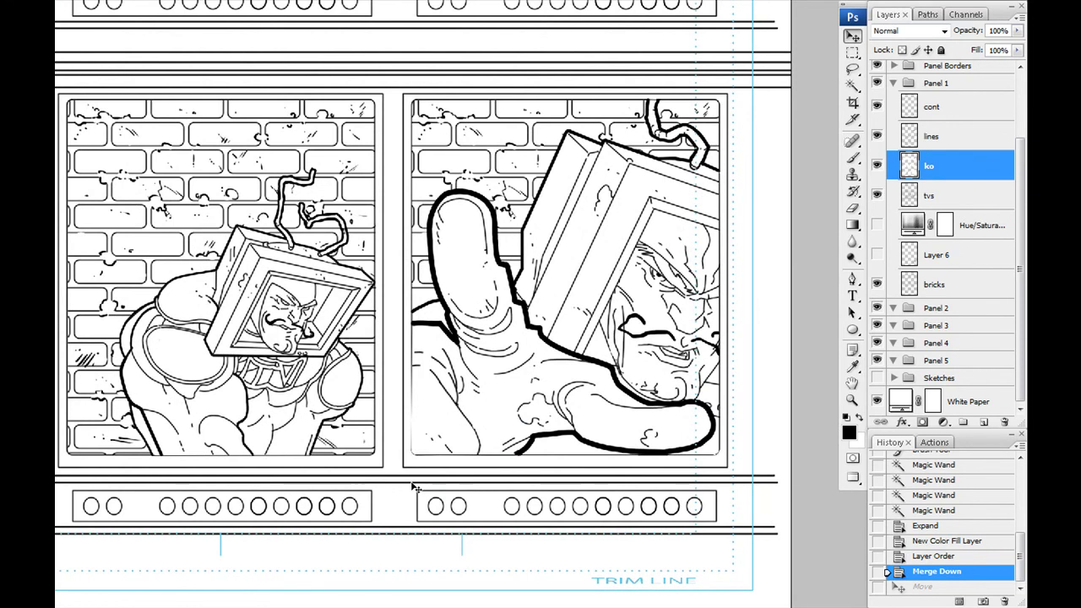